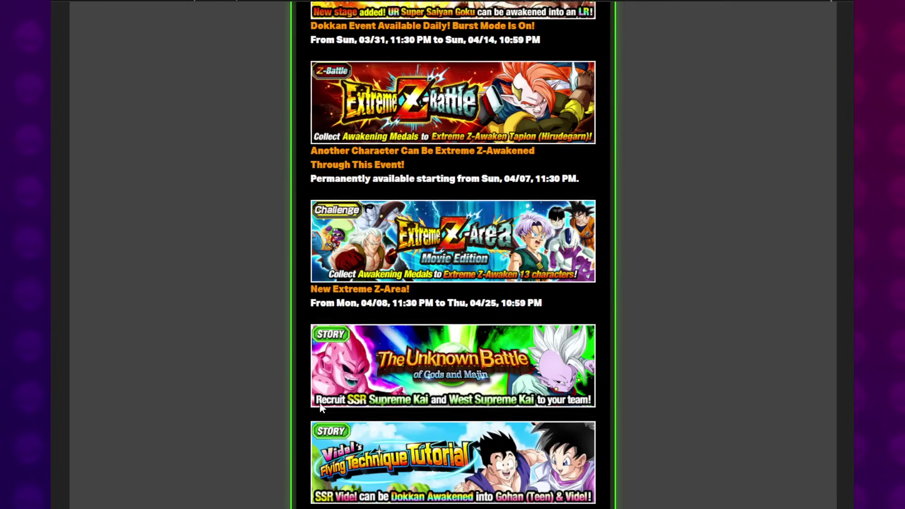
# - Scroll the Dokkan Info news page back up to the Decisive Punch campaign introduction
pyautogui.scroll(15, 320, 403)
pyautogui.scroll(12, 321, 406)
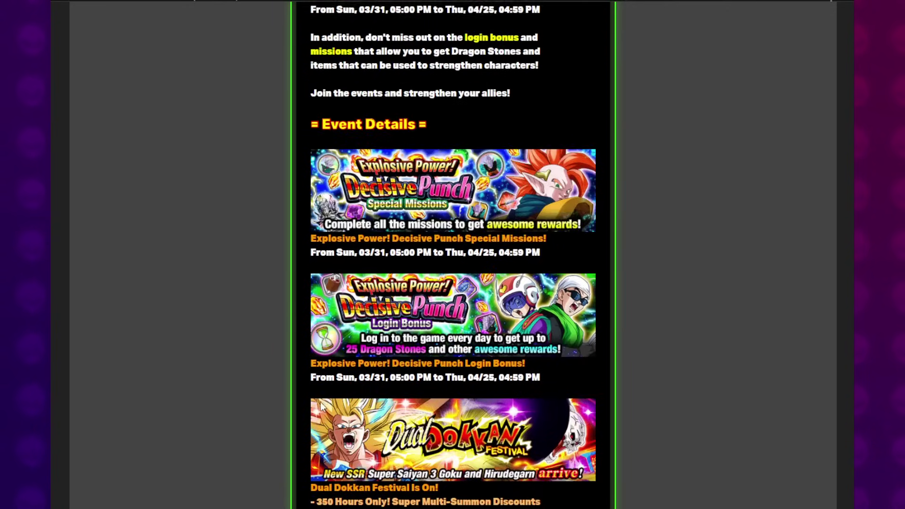
pyautogui.scroll(4, 321, 402)
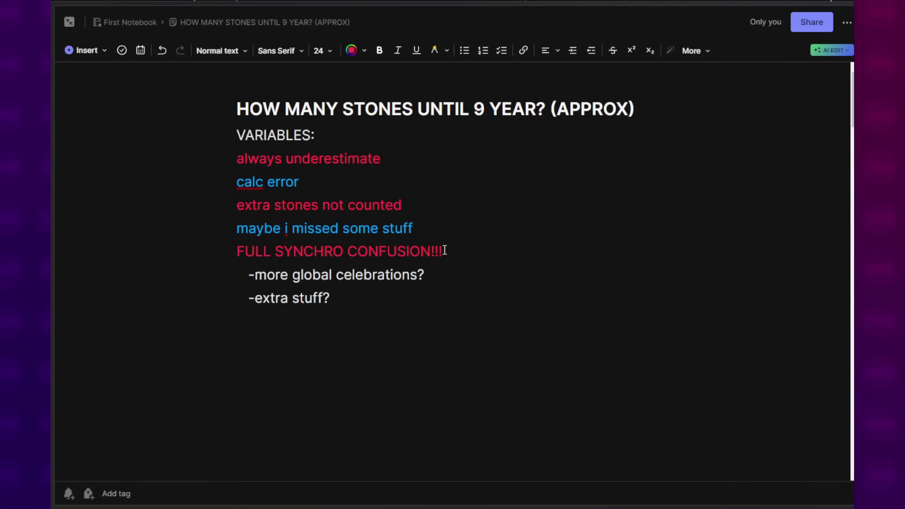
pyautogui.click(276, 254)
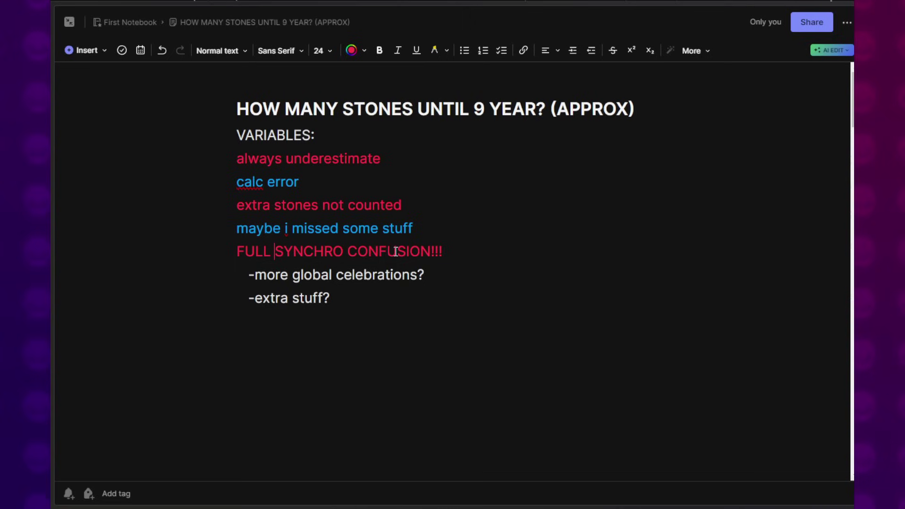
pyautogui.click(264, 180)
pyautogui.moveTo(238, 131); pyautogui.dragTo(345, 131)
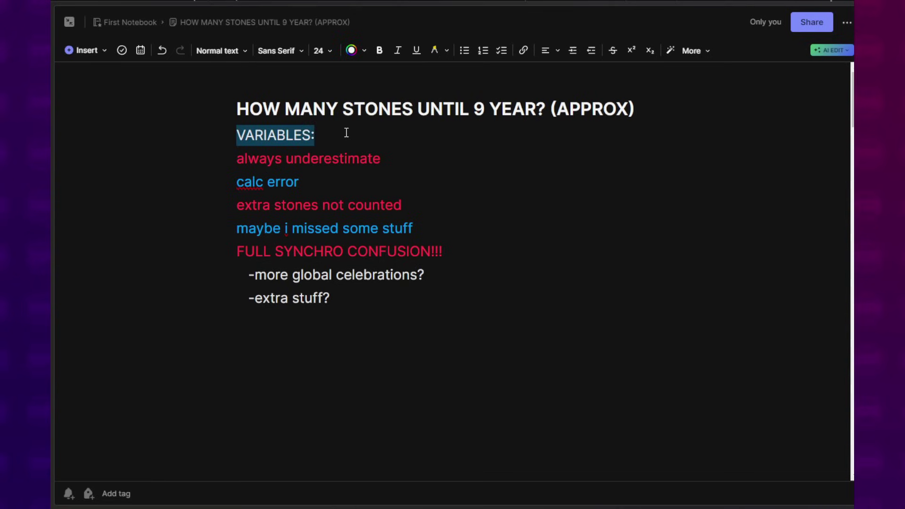
pyautogui.click(365, 170)
pyautogui.moveTo(229, 257); pyautogui.dragTo(465, 257)
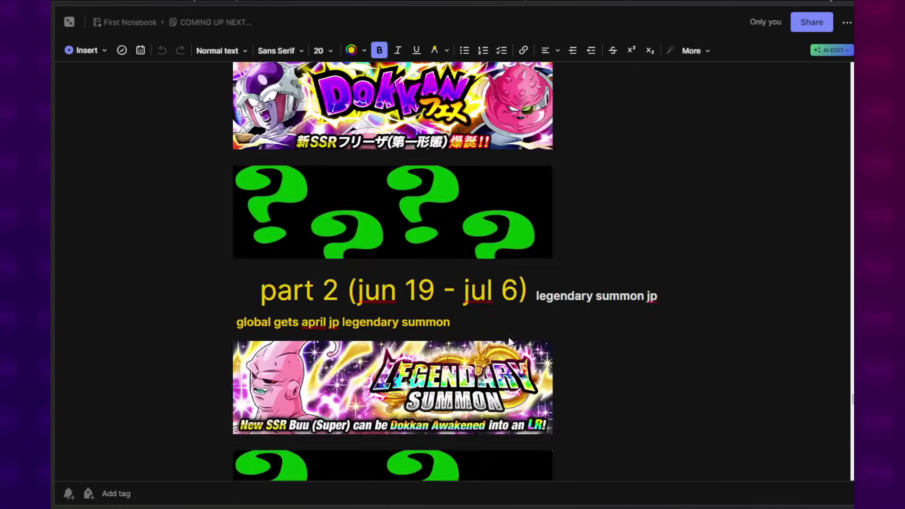
# - Scroll the COMING UP NEXT... note and highlight the DOKKANFEST part 1 and part 2 sections
pyautogui.scroll(10, 517, 325)
pyautogui.scroll(15, 517, 324)
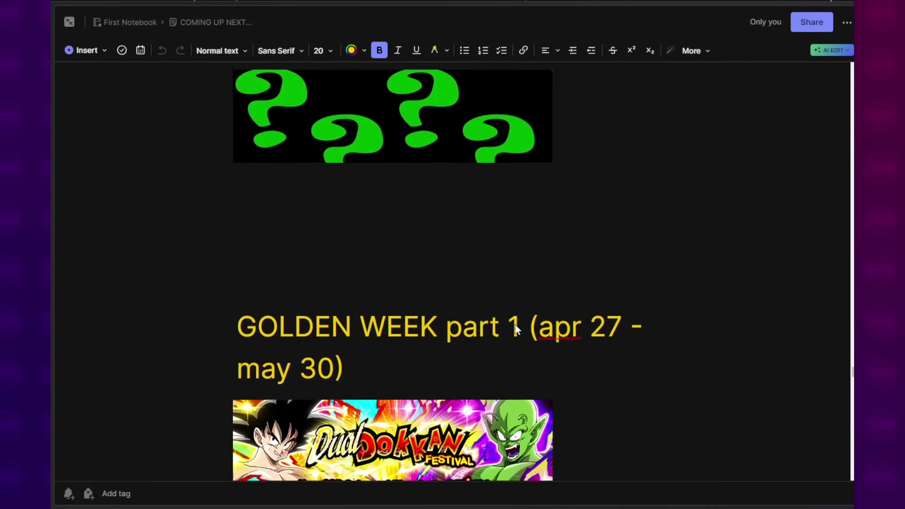
pyautogui.scroll(5, 515, 324)
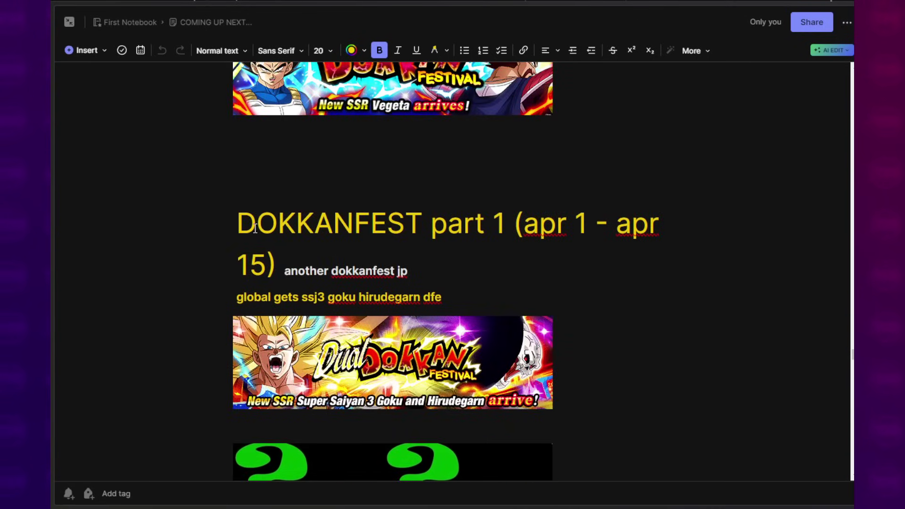
pyautogui.scroll(-5, 255, 229)
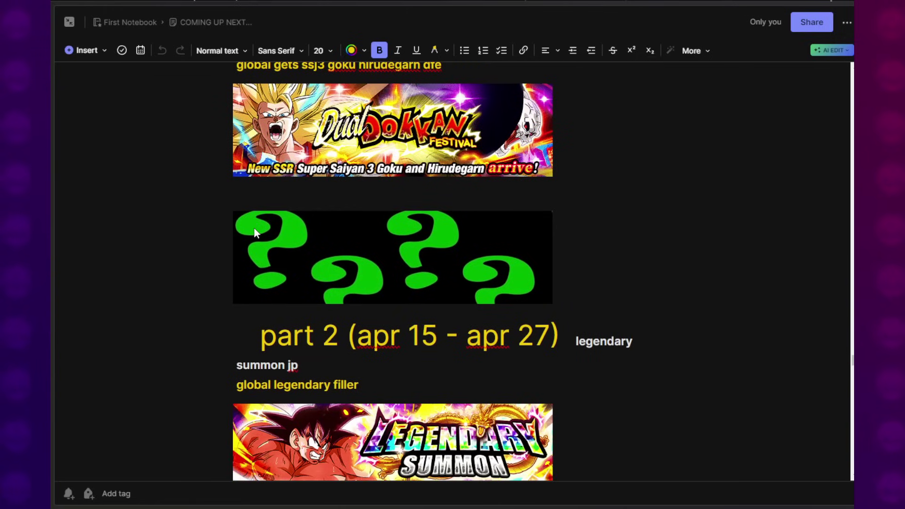
pyautogui.scroll(6, 255, 233)
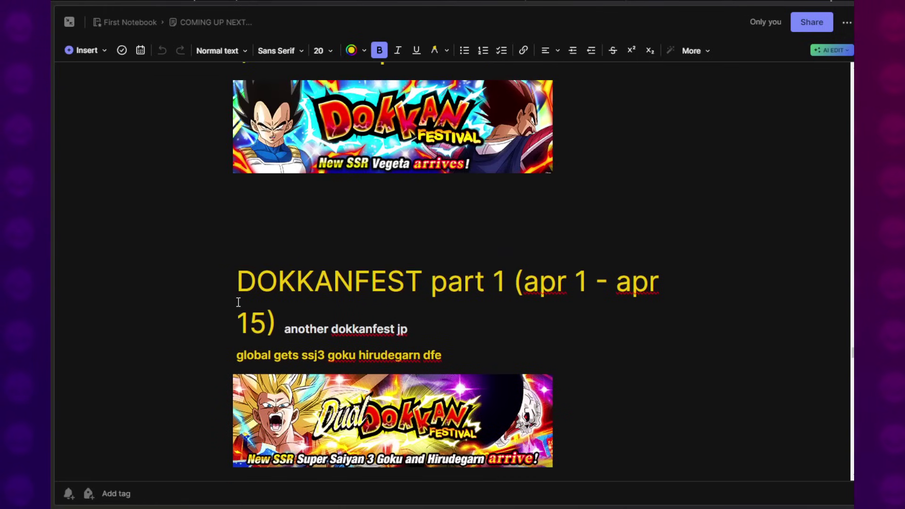
pyautogui.moveTo(229, 299); pyautogui.dragTo(628, 324)
pyautogui.click(627, 324)
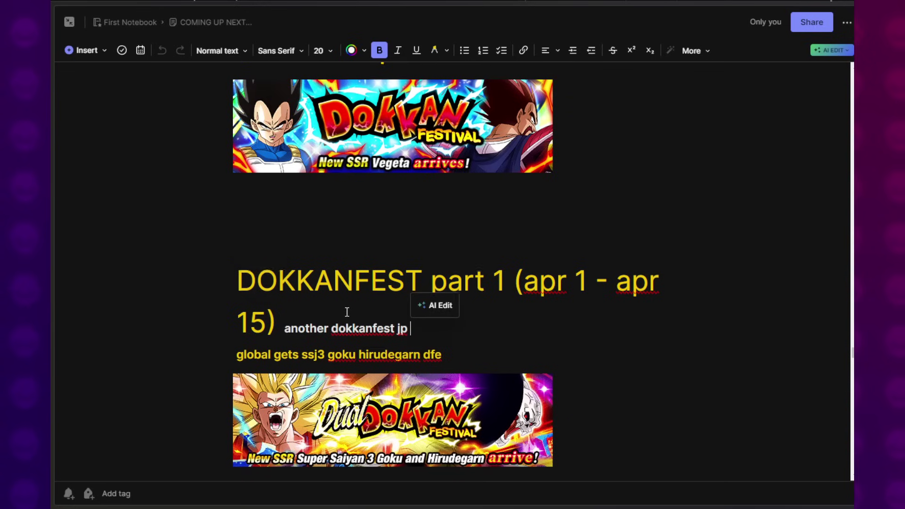
pyautogui.scroll(-6, 347, 309)
pyautogui.moveTo(246, 337); pyautogui.dragTo(552, 381)
pyautogui.click(552, 381)
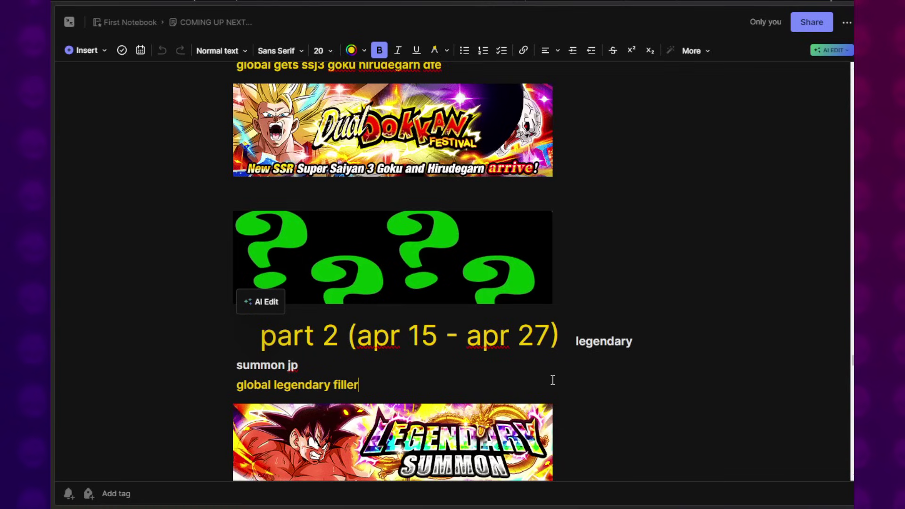
# - Scroll through the upcoming campaigns and highlight the whole block of sections
pyautogui.scroll(-2, 553, 379)
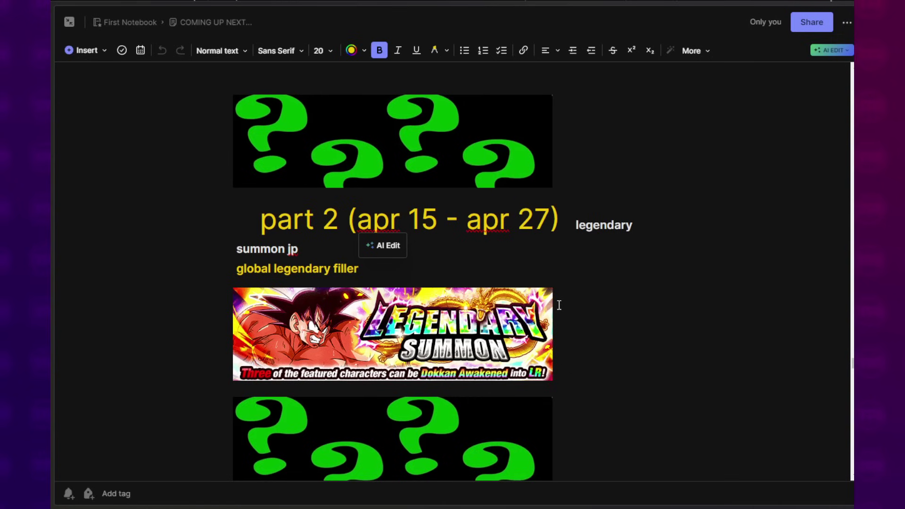
pyautogui.scroll(4, 559, 276)
pyautogui.scroll(2, 559, 274)
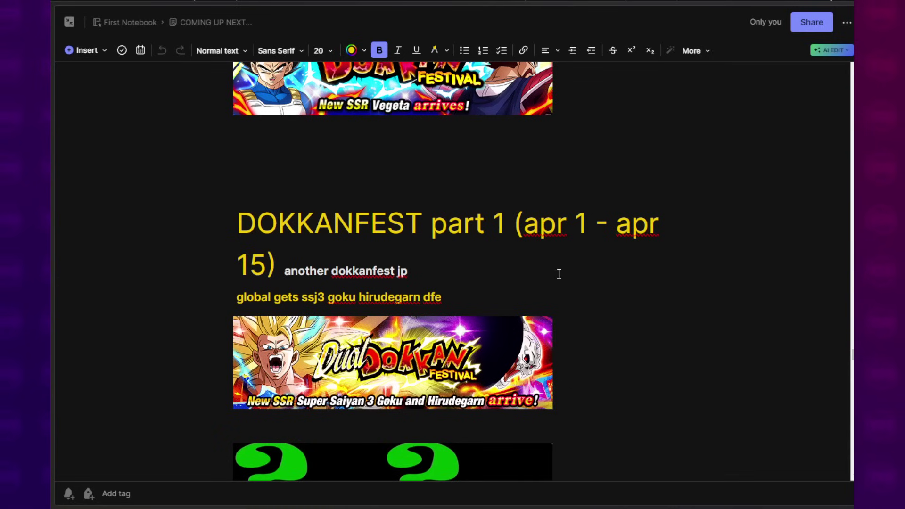
pyautogui.scroll(-7, 559, 274)
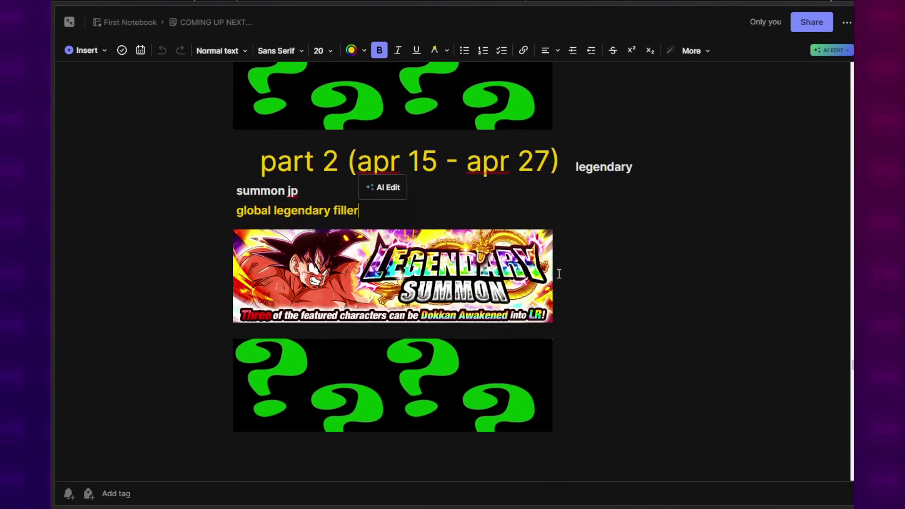
pyautogui.scroll(-2, 559, 274)
pyautogui.scroll(3, 157, 310)
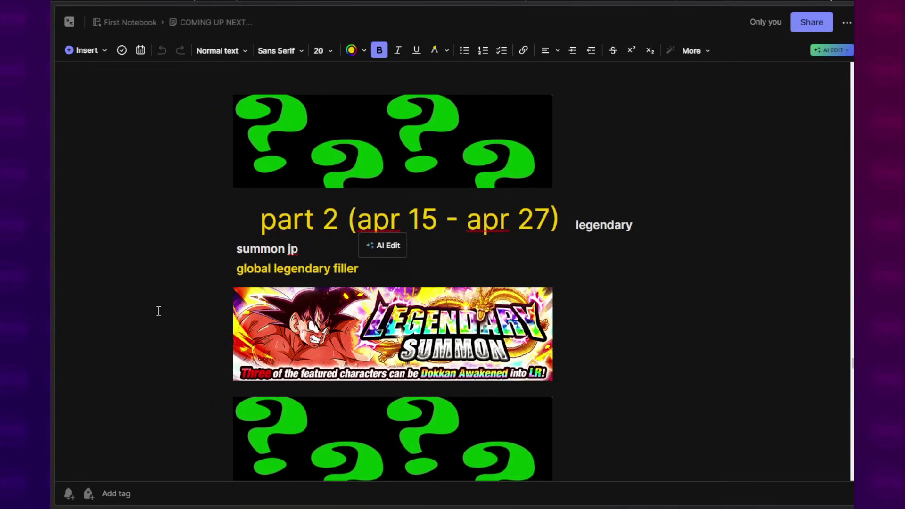
pyautogui.scroll(3, 305, 295)
pyautogui.scroll(1, 190, 199)
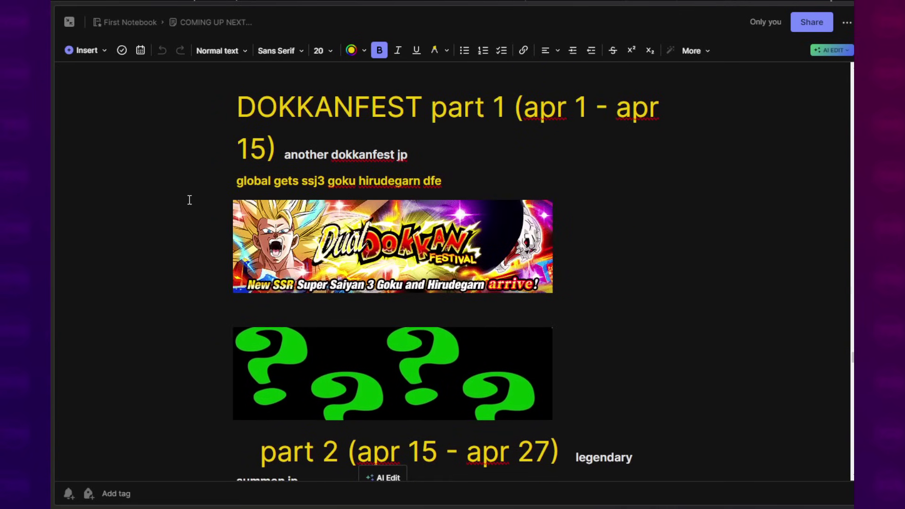
pyautogui.moveTo(209, 133); pyautogui.dragTo(601, 455)
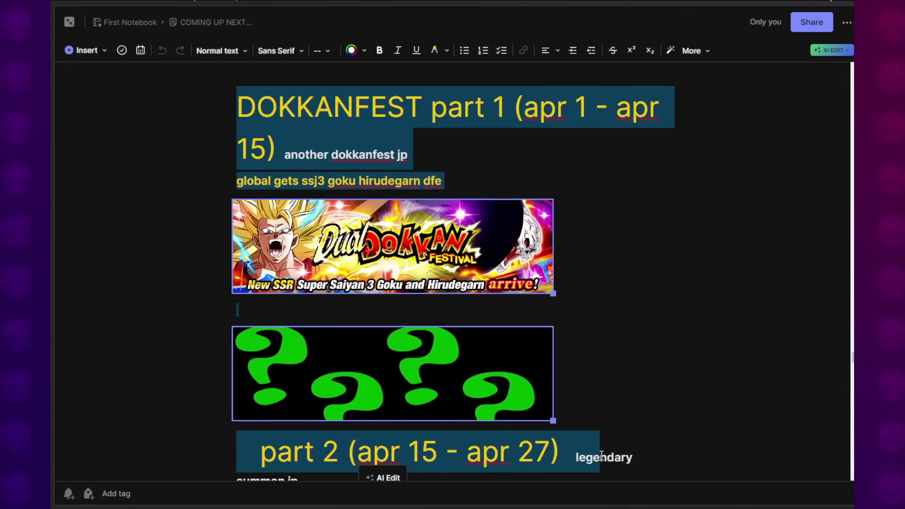
pyautogui.click(615, 456)
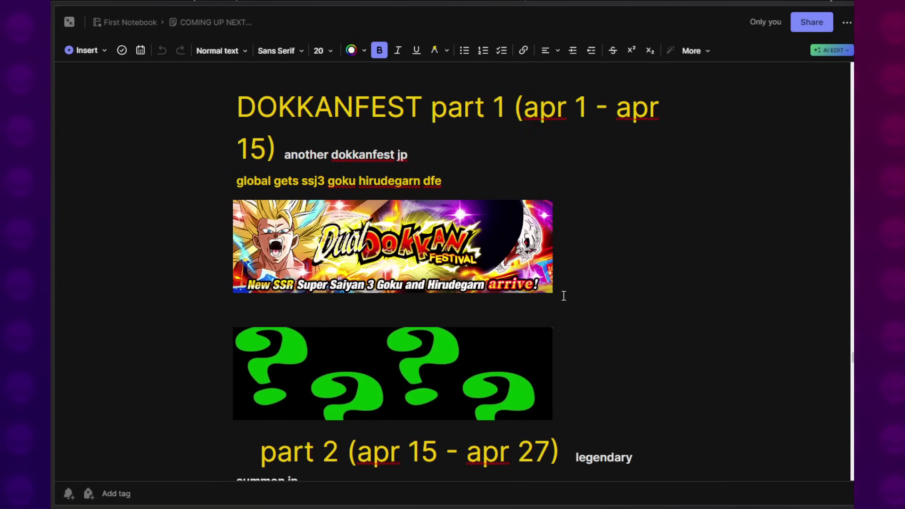
# - Return to and highlight the DOKKANFEST part 1 (apr 1 - apr 15) heading
pyautogui.scroll(-2, 563, 296)
pyautogui.scroll(3, 331, 364)
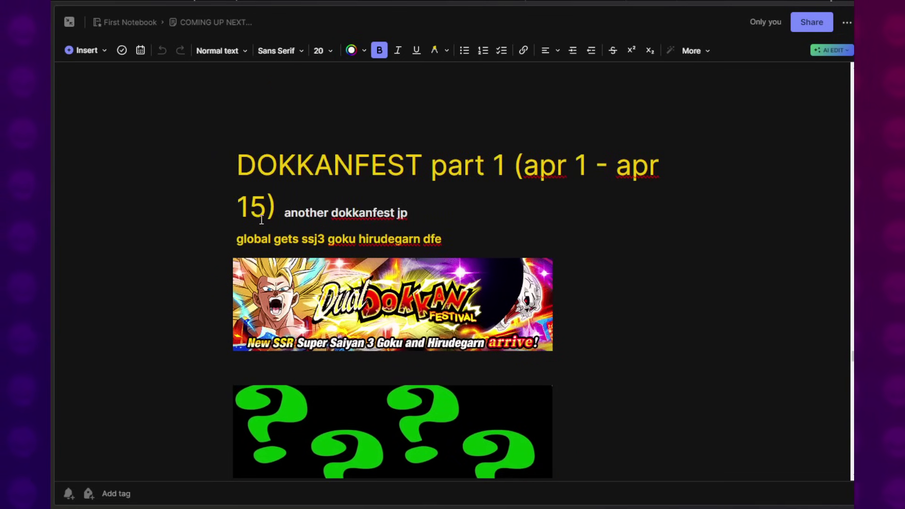
pyautogui.moveTo(237, 165); pyautogui.dragTo(613, 207)
pyautogui.click(596, 206)
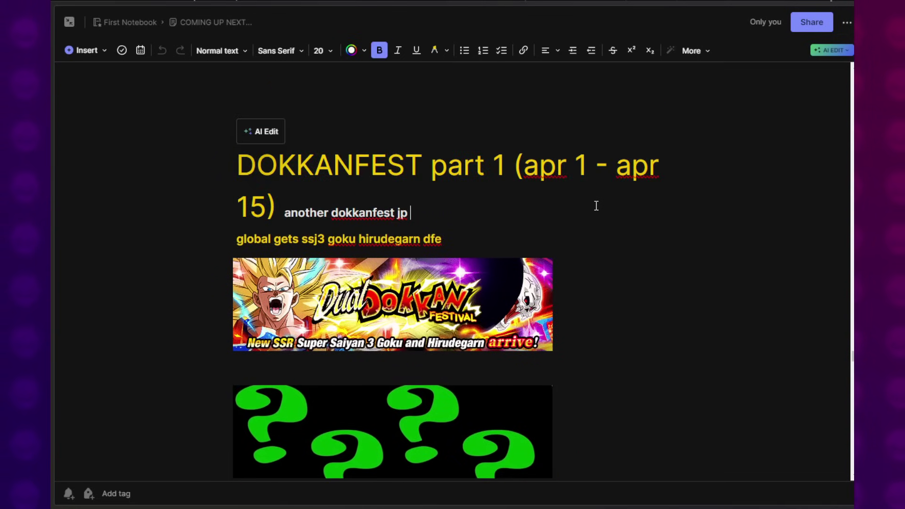
pyautogui.scroll(-12, 597, 204)
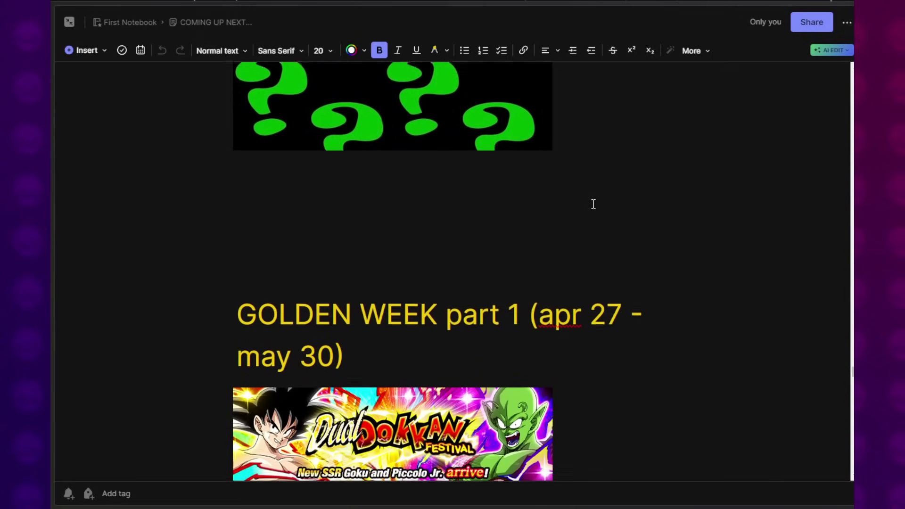
pyautogui.moveTo(235, 249); pyautogui.dragTo(657, 282)
pyautogui.click(608, 292)
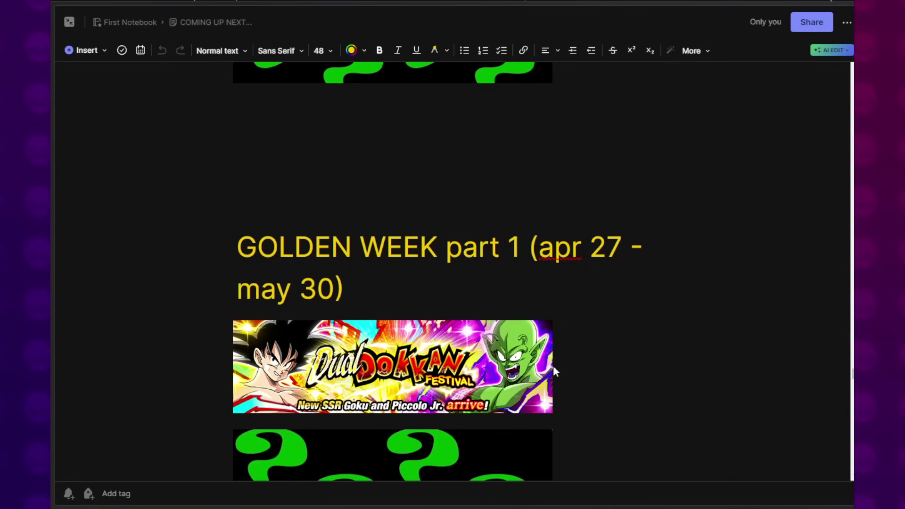
pyautogui.scroll(-5, 477, 288)
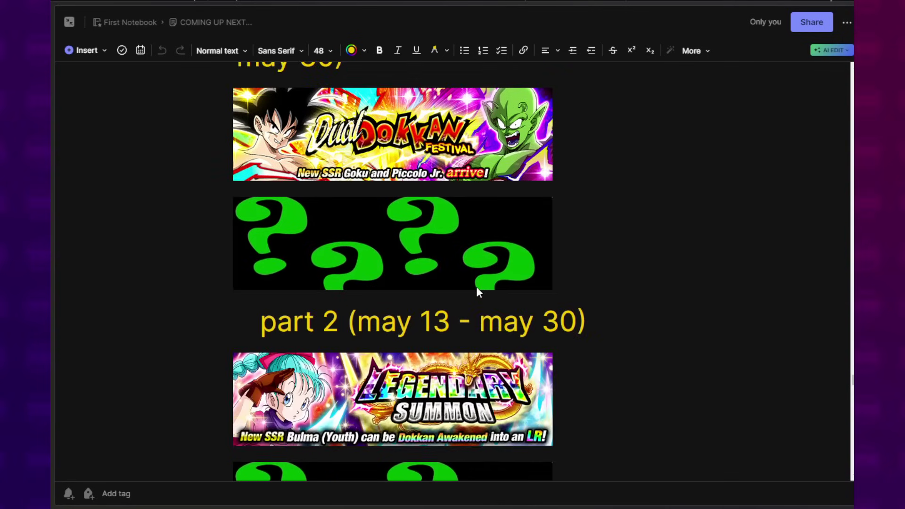
pyautogui.moveTo(234, 323); pyautogui.dragTo(592, 329)
pyautogui.click(595, 334)
pyautogui.click(265, 328)
pyautogui.scroll(3, 284, 221)
pyautogui.scroll(-3, 385, 292)
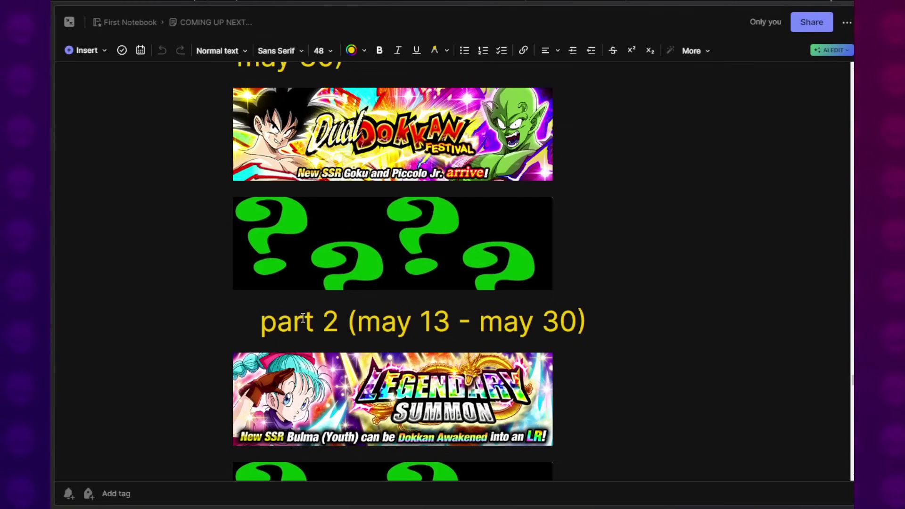
pyautogui.scroll(1, 303, 316)
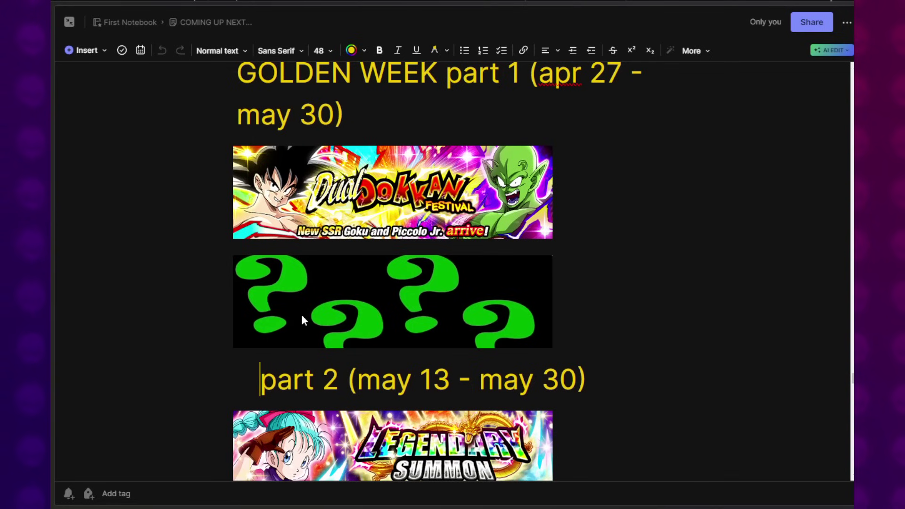
pyautogui.scroll(-3, 302, 320)
pyautogui.scroll(-10, 301, 317)
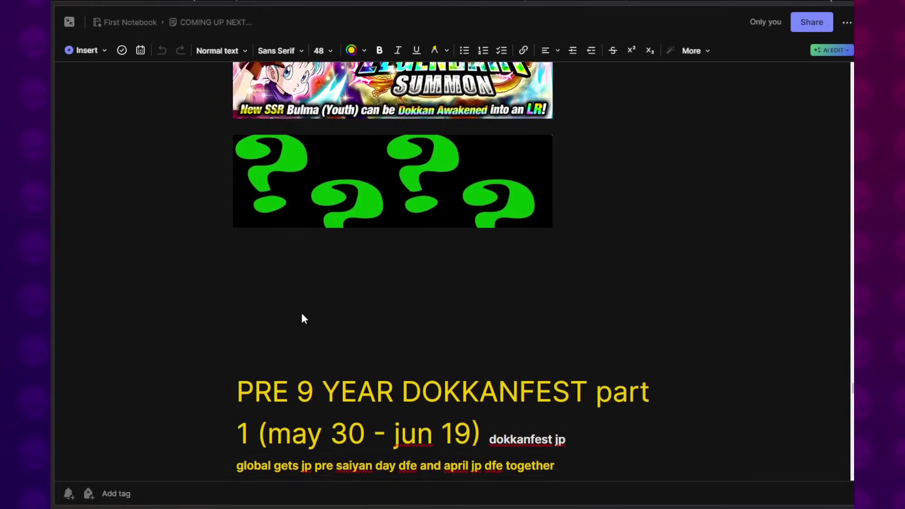
pyautogui.moveTo(237, 252); pyautogui.dragTo(663, 257)
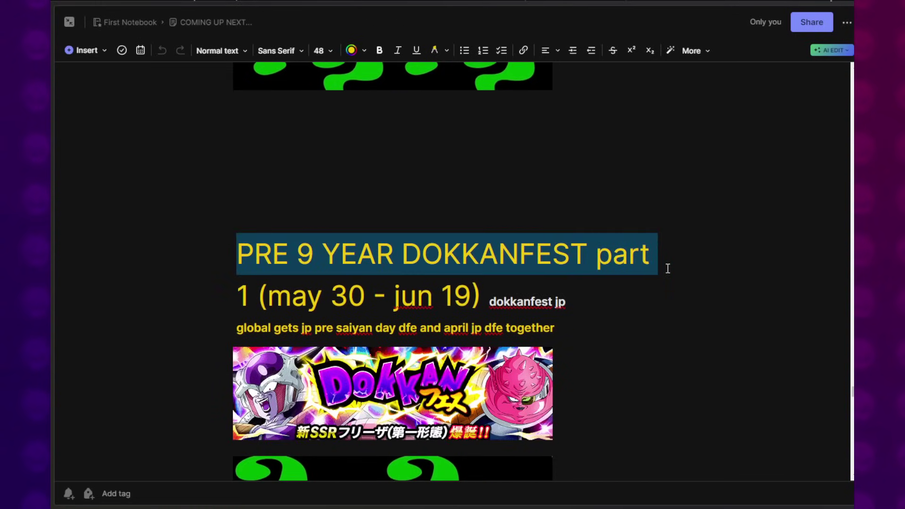
pyautogui.click(666, 265)
pyautogui.moveTo(582, 299); pyautogui.dragTo(264, 297)
pyautogui.click(292, 302)
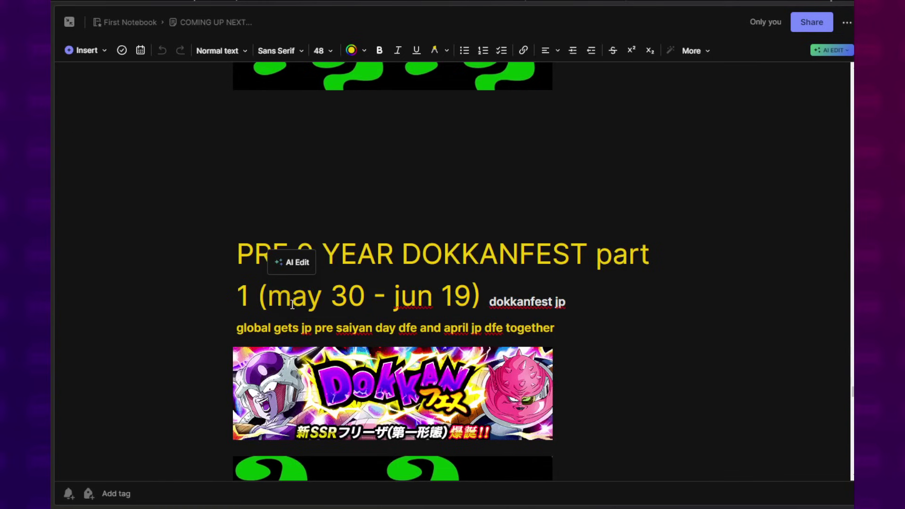
pyautogui.press('Left')
pyautogui.press('Left')
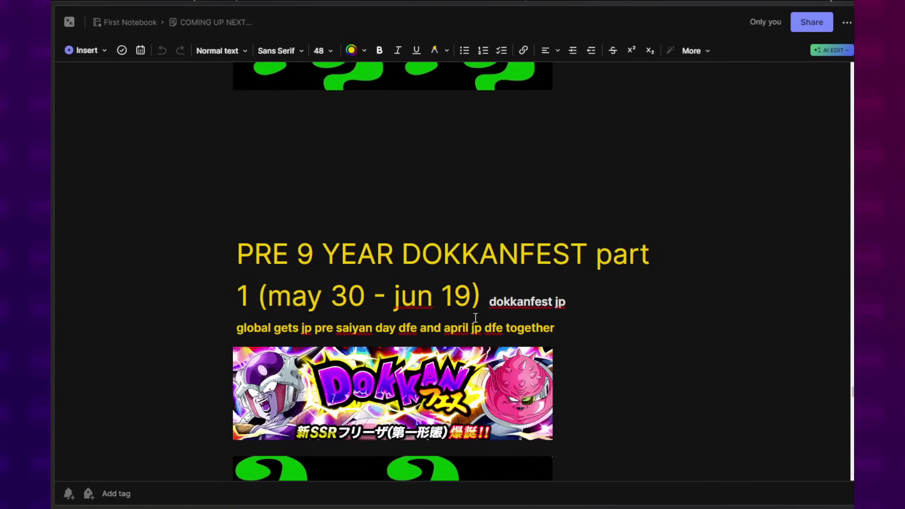
pyautogui.scroll(-1, 304, 326)
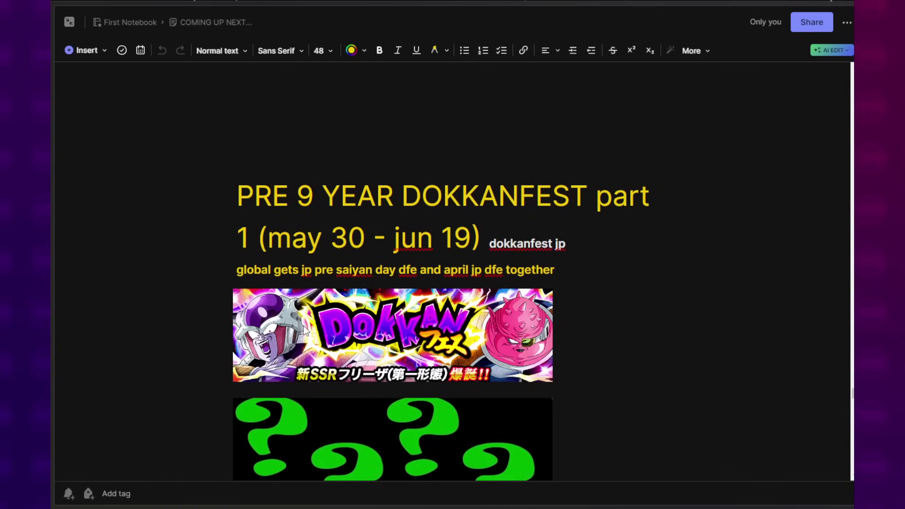
pyautogui.scroll(-2, 304, 326)
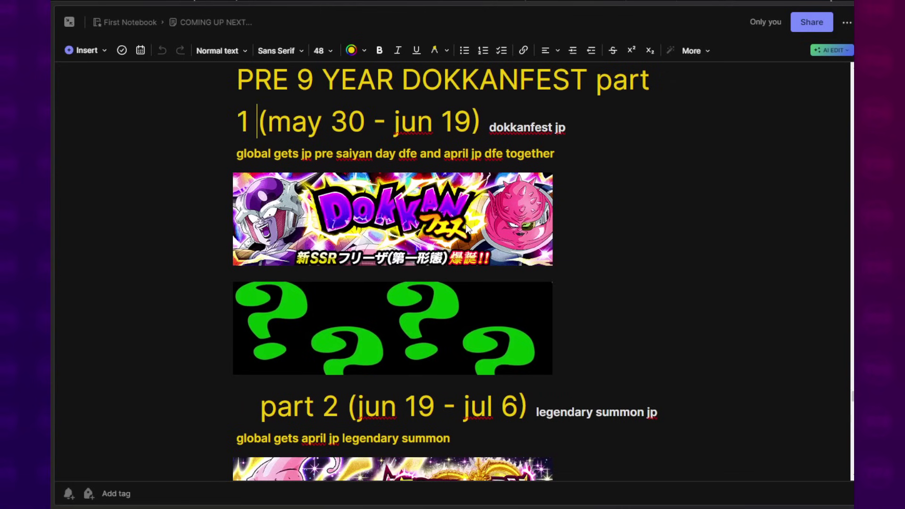
pyautogui.scroll(15, 449, 248)
pyautogui.scroll(4, 369, 256)
pyautogui.scroll(-20, 370, 256)
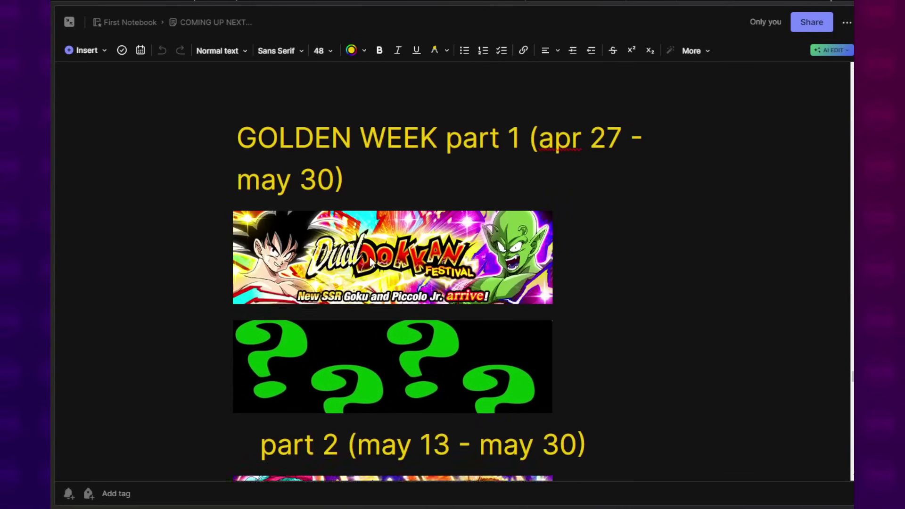
pyautogui.moveTo(246, 302); pyautogui.dragTo(585, 309)
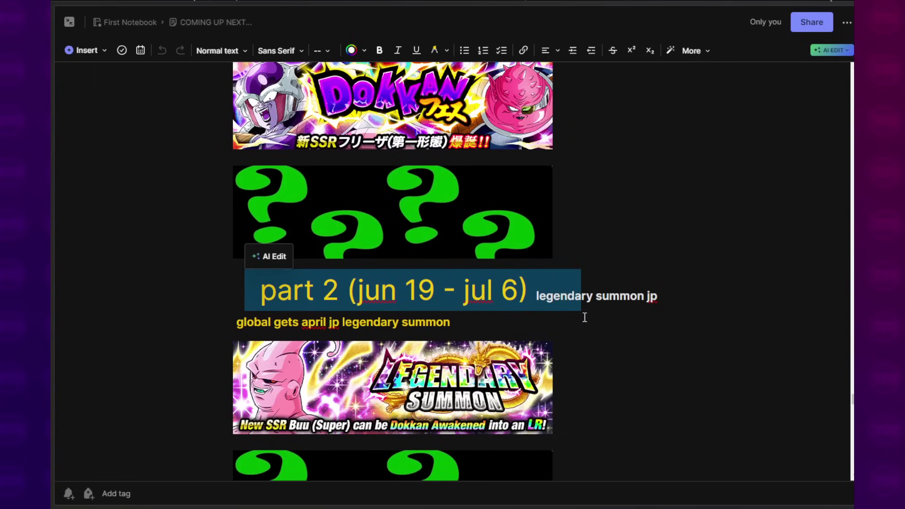
pyautogui.click(584, 317)
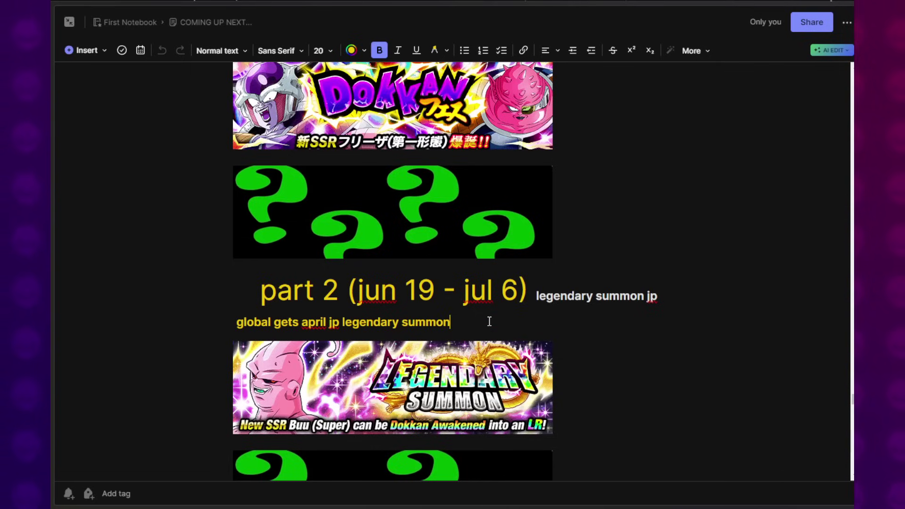
pyautogui.moveTo(470, 323); pyautogui.dragTo(264, 290)
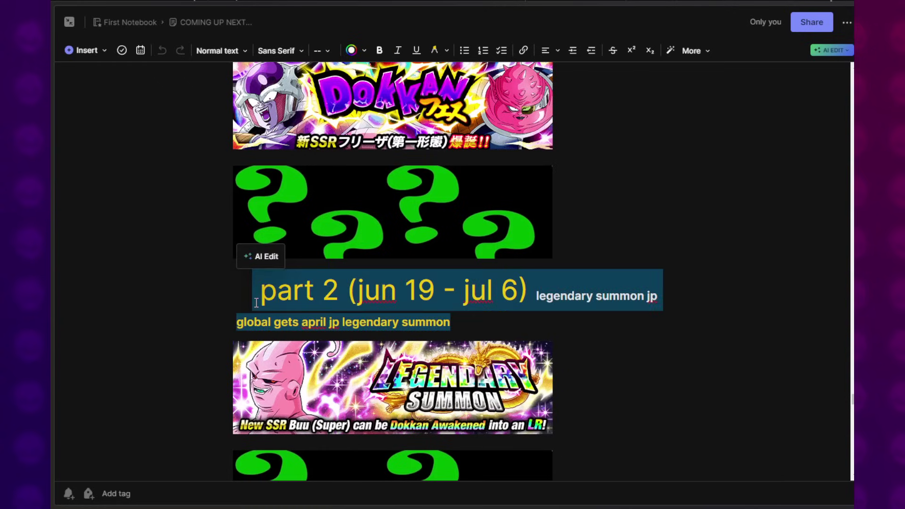
pyautogui.click(260, 306)
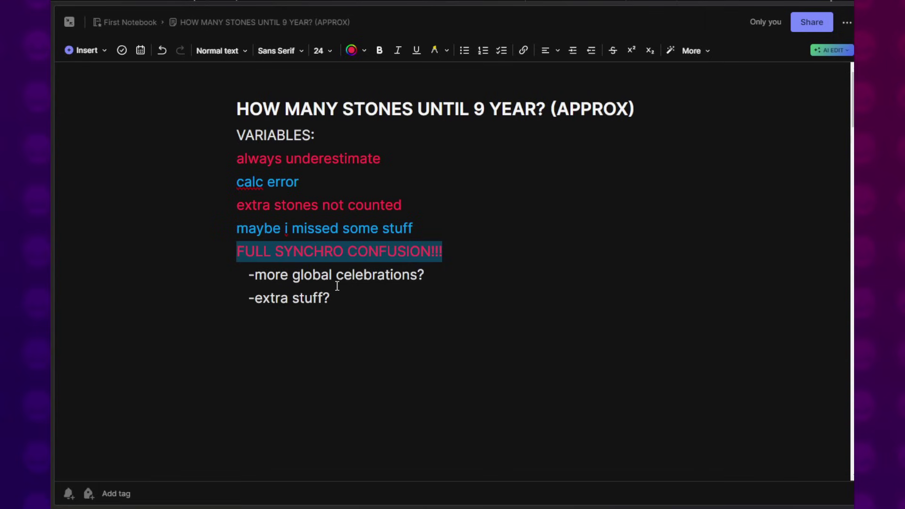
# - Highlight the calc error, extra stones and always underestimate variable lines in turn
pyautogui.click(351, 293)
pyautogui.moveTo(236, 183); pyautogui.dragTo(346, 194)
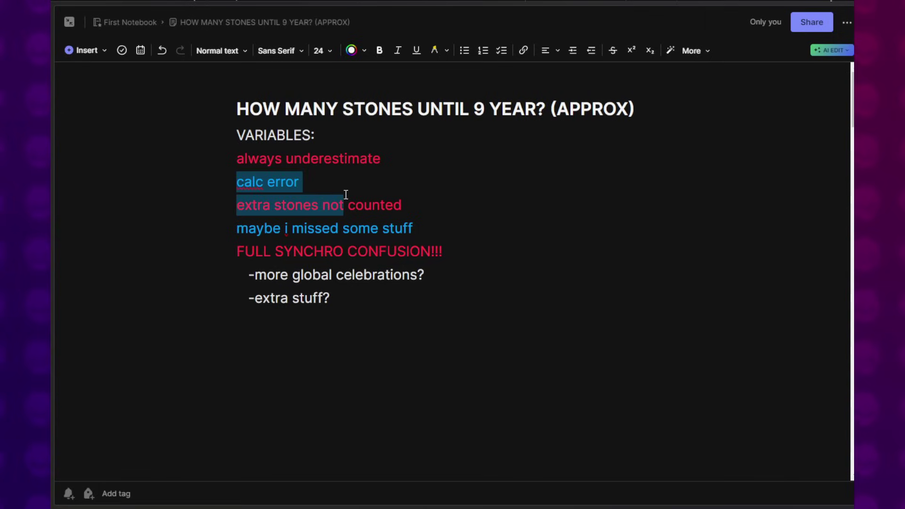
pyautogui.click(380, 207)
pyautogui.moveTo(368, 161); pyautogui.dragTo(277, 160)
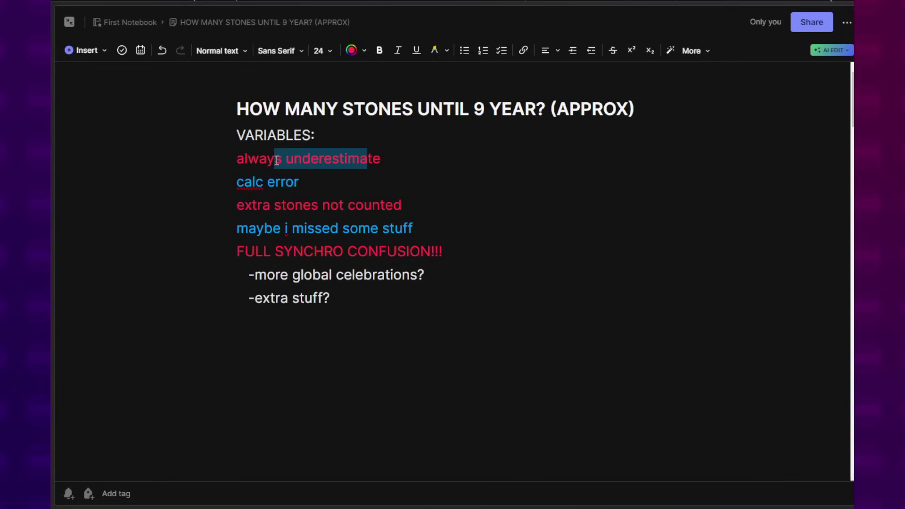
pyautogui.click(340, 180)
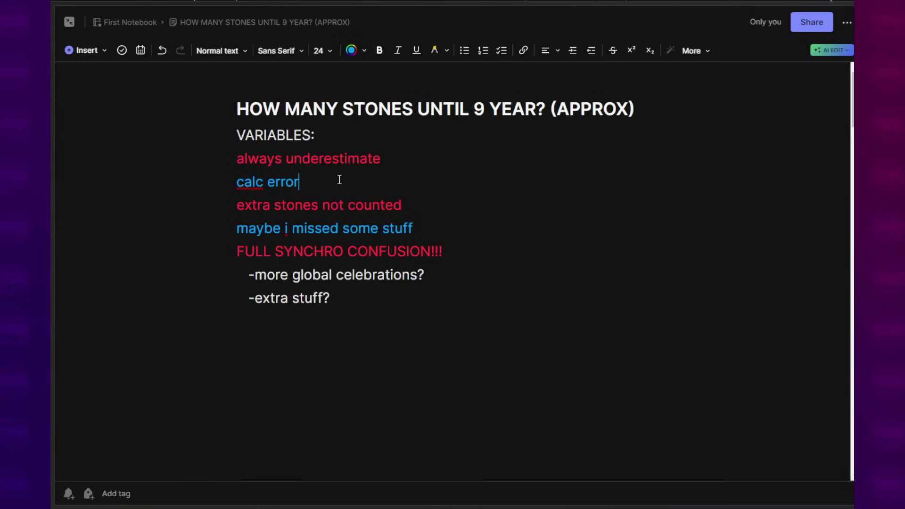
pyautogui.click(396, 149)
# - Highlight the extra stones not counted, maybe i missed some stuff and FULL SYNCHRO CONFUSION!!! lines
pyautogui.moveTo(250, 205); pyautogui.dragTo(402, 205)
pyautogui.moveTo(248, 229); pyautogui.dragTo(414, 228)
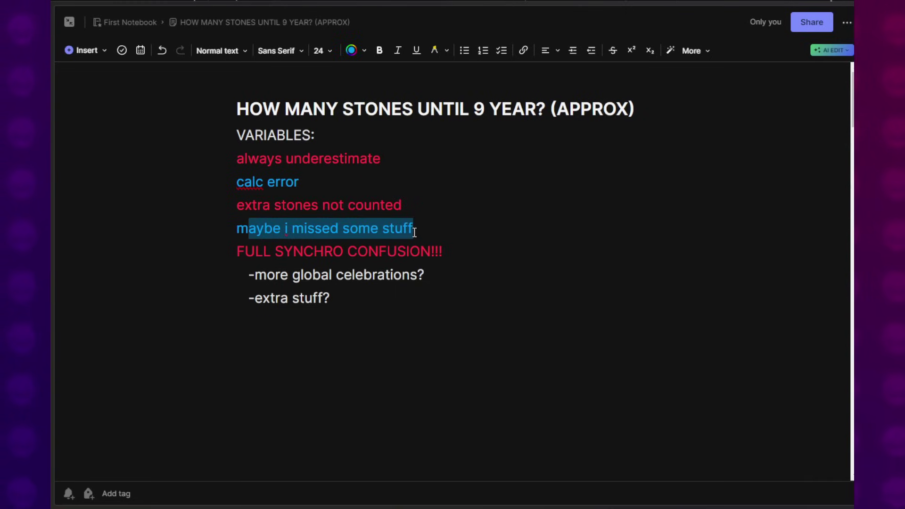
pyautogui.click(414, 228)
pyautogui.moveTo(255, 251); pyautogui.dragTo(445, 251)
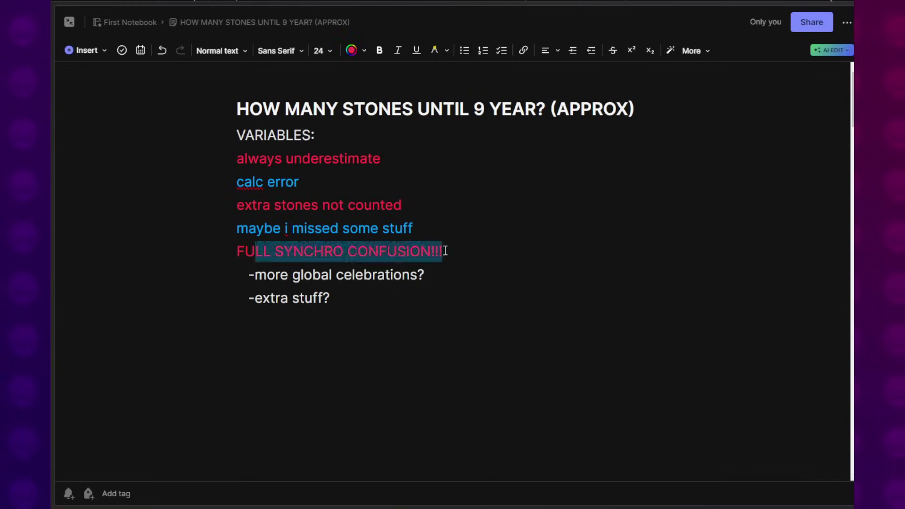
pyautogui.click(370, 305)
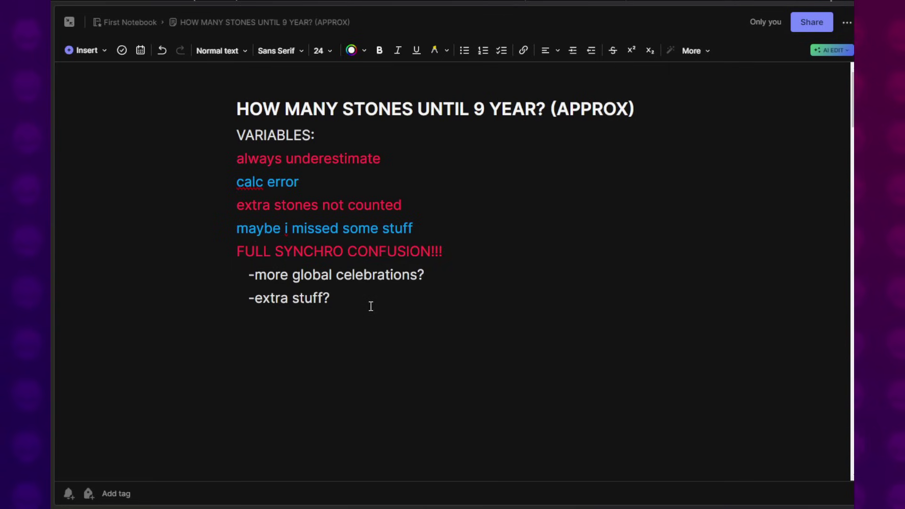
pyautogui.scroll(-6, 364, 296)
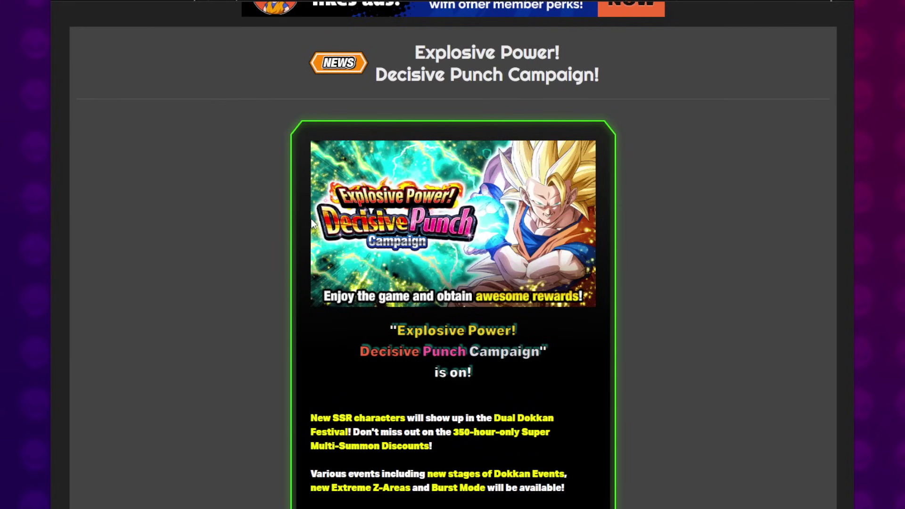
# - Scroll the Decisive Punch page to Event Details, then highlight the note's login (21 × 2) 42 calculation
pyautogui.scroll(-12, 312, 222)
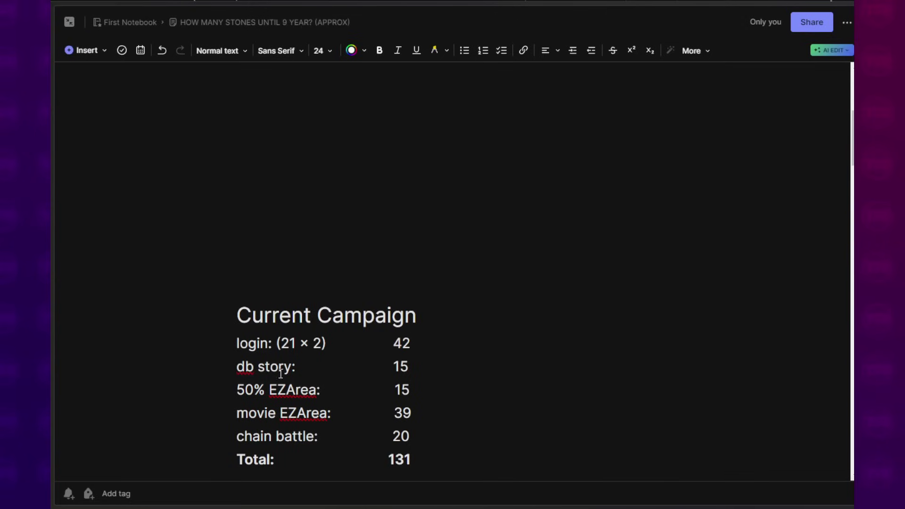
pyautogui.moveTo(281, 352); pyautogui.dragTo(325, 345)
pyautogui.click(307, 347)
pyautogui.click(321, 344)
pyautogui.click(321, 346)
pyautogui.hotkey('shift', 'Left')
pyautogui.hotkey('shift', 'Left')
pyautogui.hotkey('shift', 'Left')
pyautogui.hotkey('shift', 'Left')
pyautogui.hotkey('shift', 'Left')
pyautogui.hotkey('shift', 'Left')
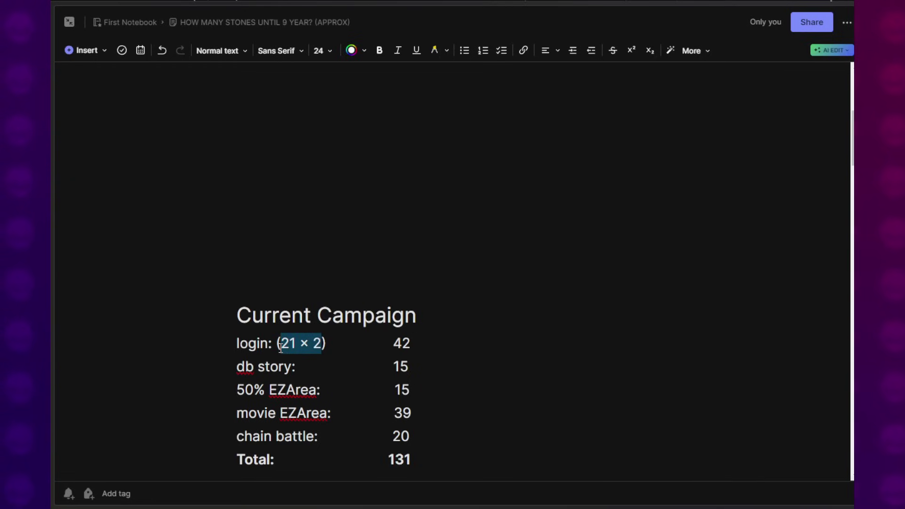
pyautogui.click(324, 344)
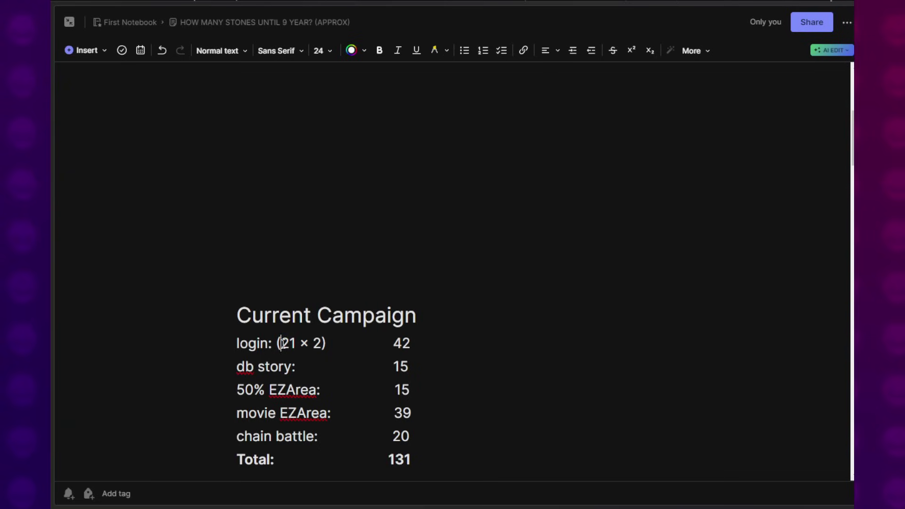
pyautogui.moveTo(281, 343); pyautogui.dragTo(324, 343)
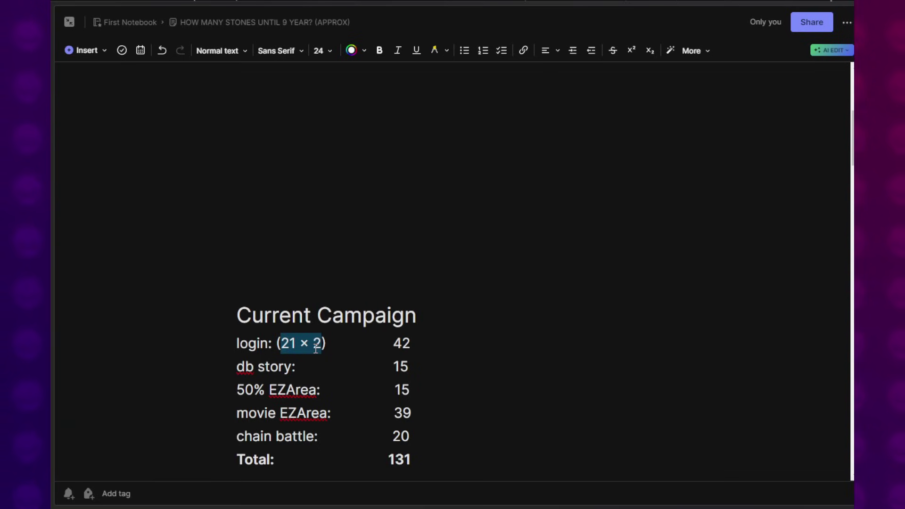
pyautogui.click(373, 344)
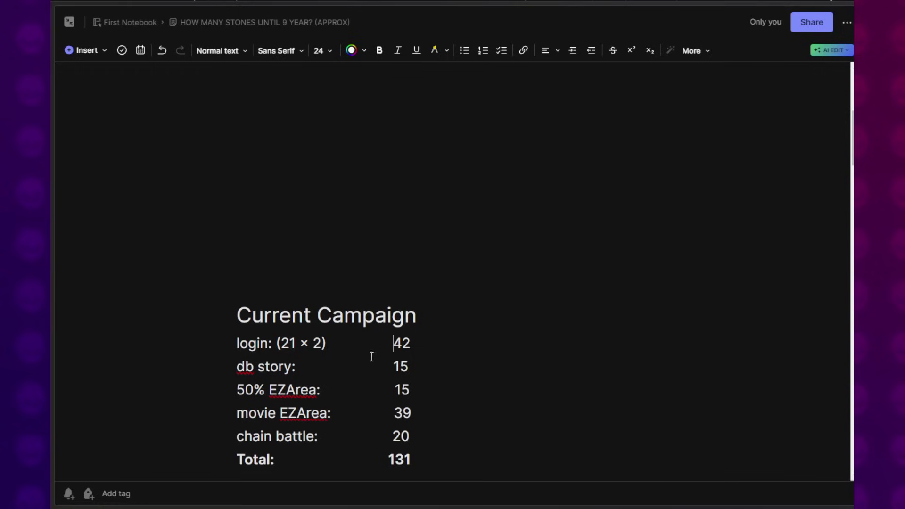
pyautogui.moveTo(237, 366); pyautogui.dragTo(292, 367)
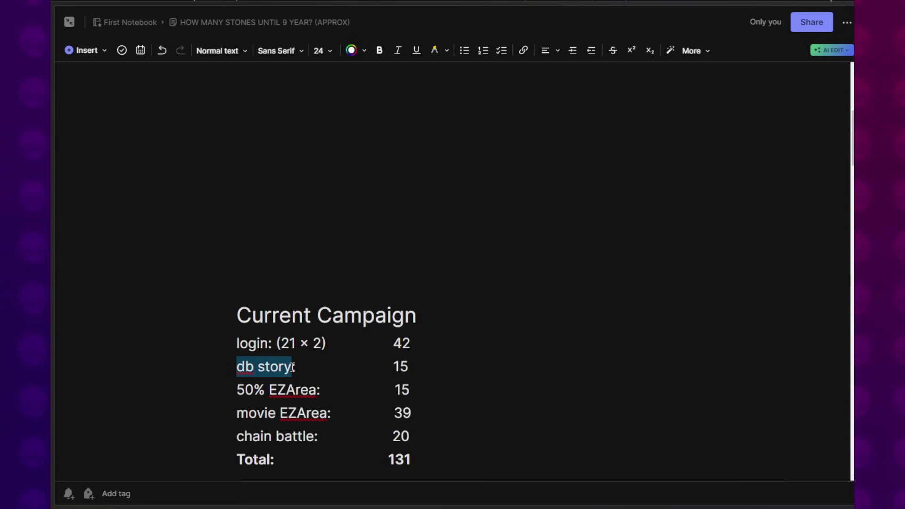
pyautogui.click(293, 367)
pyautogui.moveTo(392, 367); pyautogui.dragTo(414, 367)
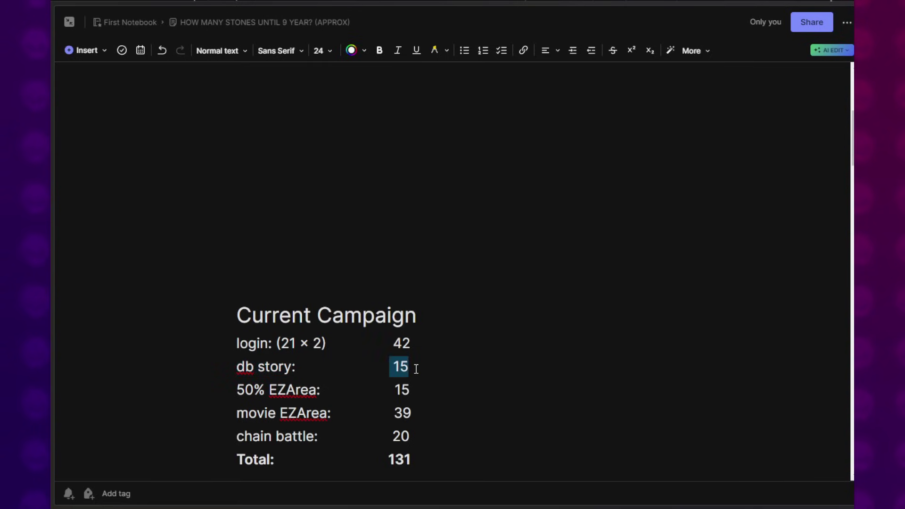
pyautogui.click(412, 388)
pyautogui.moveTo(236, 389); pyautogui.dragTo(317, 388)
pyautogui.click(317, 387)
pyautogui.moveTo(395, 388); pyautogui.dragTo(409, 388)
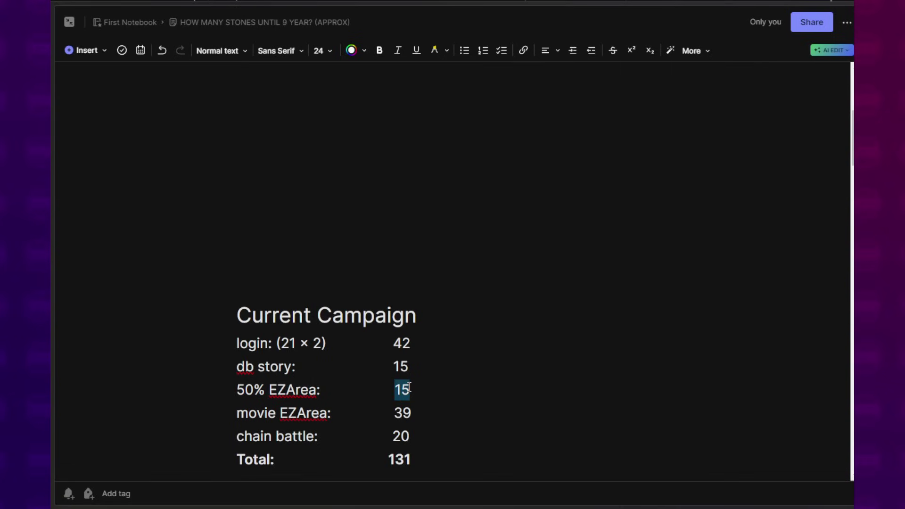
pyautogui.scroll(-2, 409, 387)
pyautogui.moveTo(248, 356); pyautogui.dragTo(326, 360)
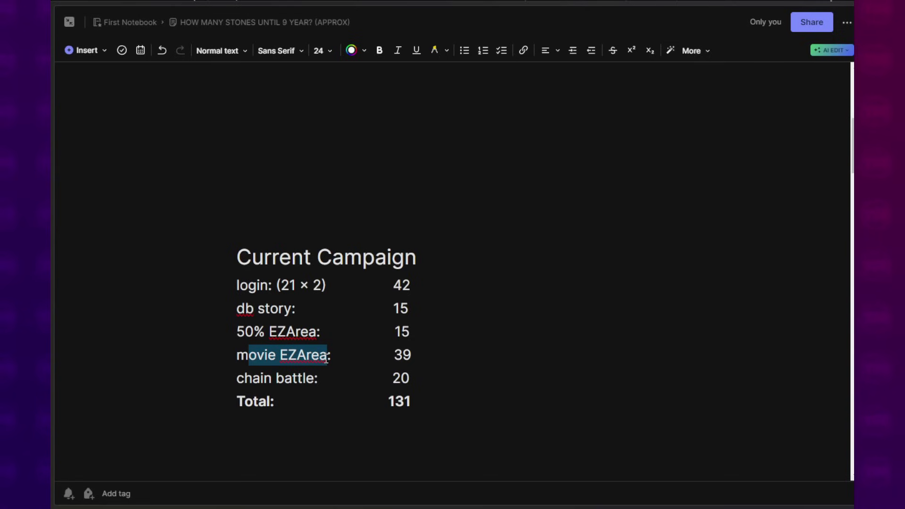
pyautogui.click(373, 357)
pyautogui.click(391, 360)
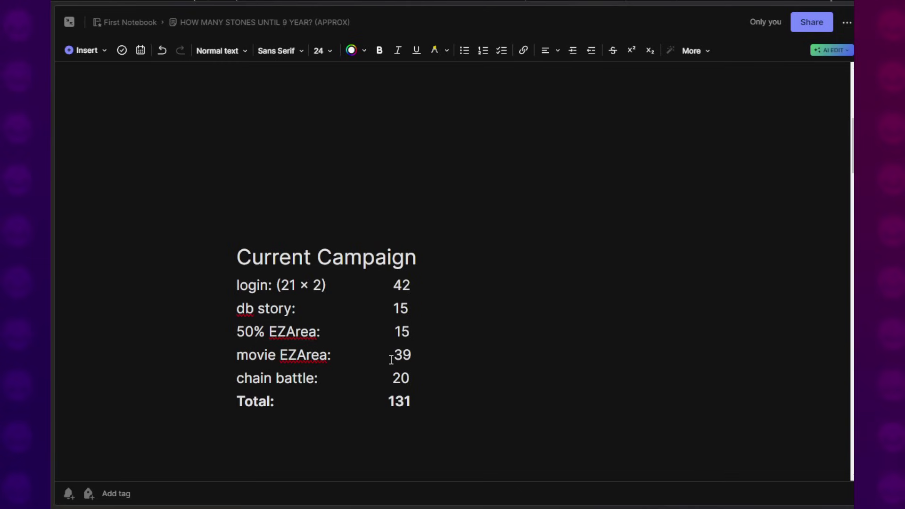
pyautogui.moveTo(390, 356); pyautogui.dragTo(411, 356)
pyautogui.click(409, 378)
pyautogui.moveTo(275, 378); pyautogui.dragTo(430, 376)
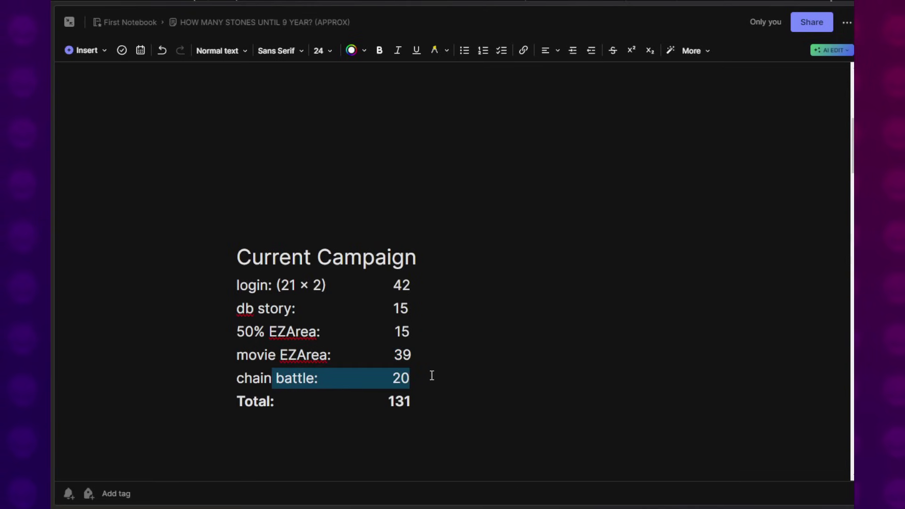
pyautogui.click(438, 375)
pyautogui.moveTo(272, 379); pyautogui.dragTo(409, 382)
pyautogui.click(409, 382)
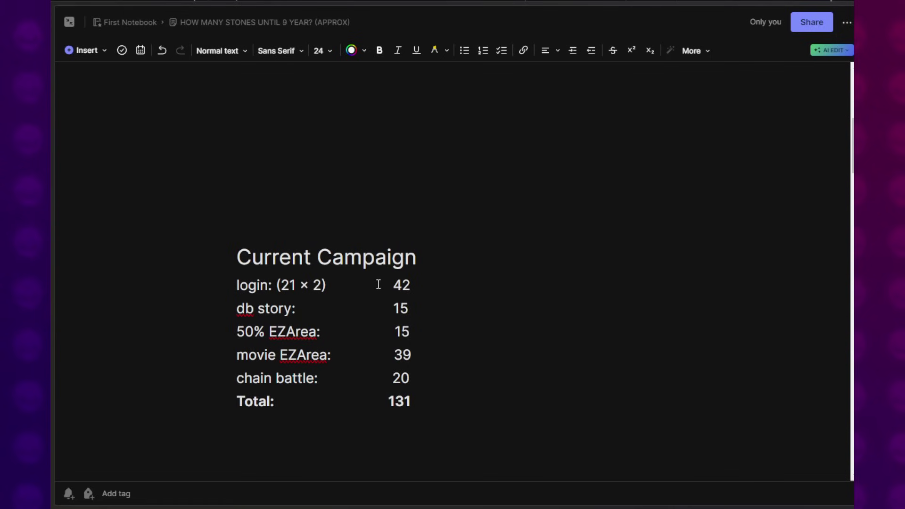
pyautogui.moveTo(377, 286); pyautogui.dragTo(417, 408)
pyautogui.click(417, 401)
pyautogui.moveTo(417, 401); pyautogui.dragTo(388, 401)
pyautogui.click(388, 401)
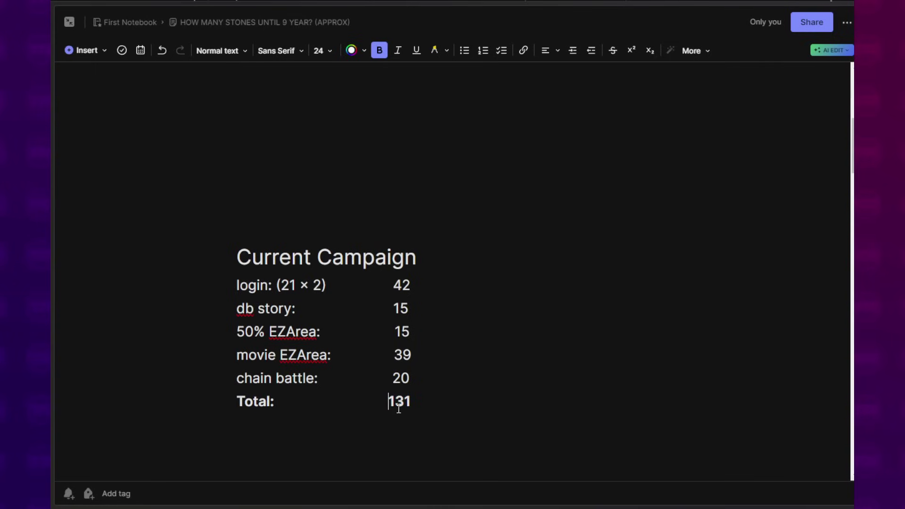
pyautogui.click(415, 403)
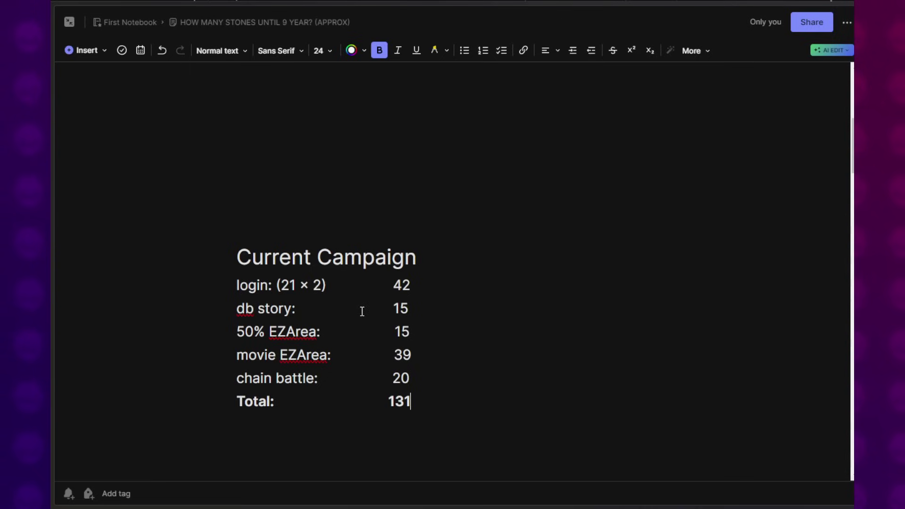
pyautogui.moveTo(245, 408); pyautogui.dragTo(406, 402)
# - Scroll to the GOLDEN WEEK part 1 heading and highlight its 'based on 2023 info' part
pyautogui.click(428, 399)
pyautogui.scroll(-5, 383, 372)
pyautogui.moveTo(235, 270); pyautogui.dragTo(584, 272)
pyautogui.click(585, 273)
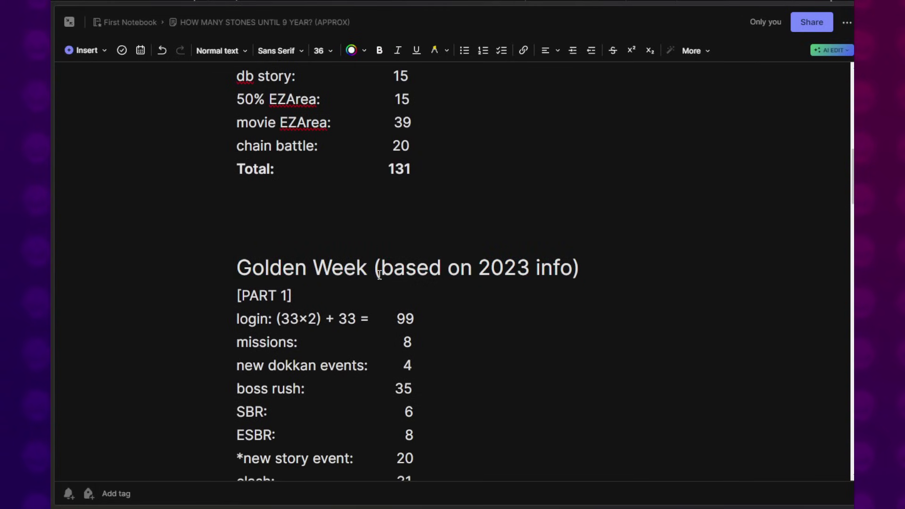
pyautogui.moveTo(380, 270); pyautogui.dragTo(586, 269)
pyautogui.click(571, 280)
# - Highlight the [PART 1] label and login formula beneath the Golden Week heading
pyautogui.click(290, 319)
pyautogui.moveTo(238, 296); pyautogui.dragTo(305, 292)
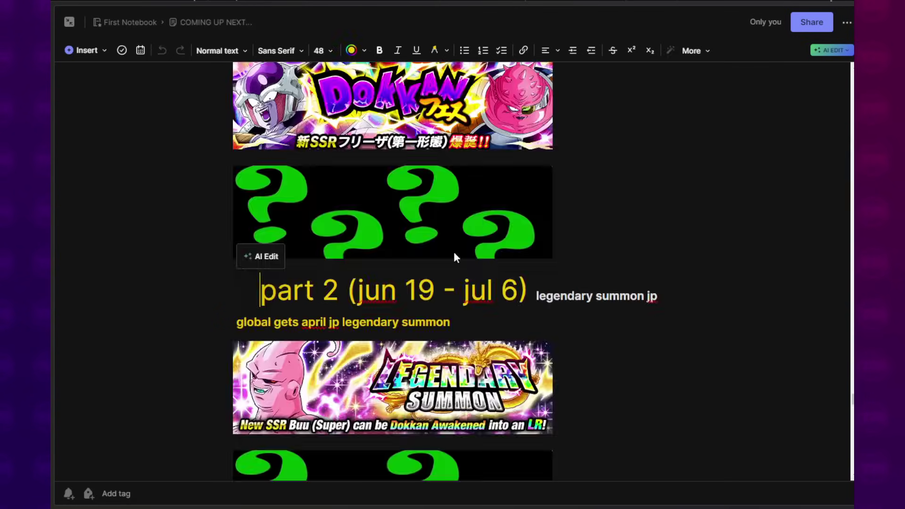
pyautogui.scroll(15, 453, 249)
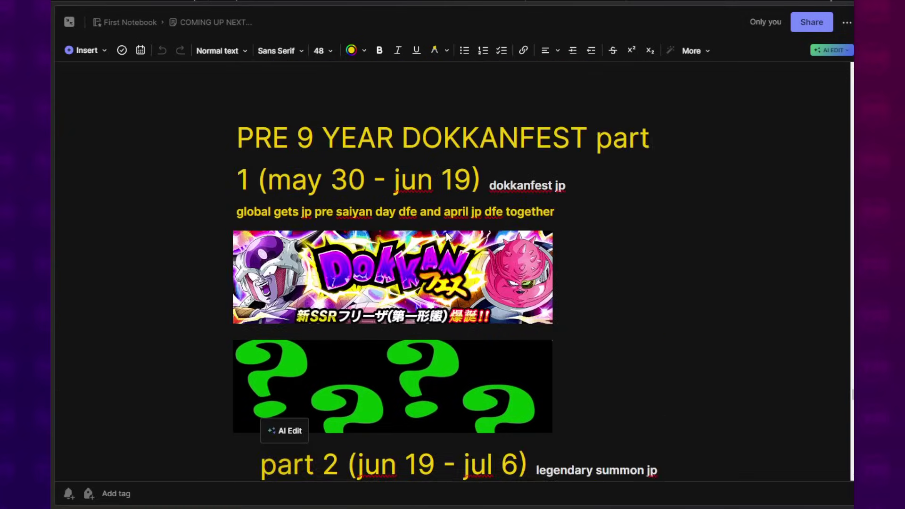
pyautogui.scroll(-7, 447, 233)
pyautogui.scroll(4, 225, 210)
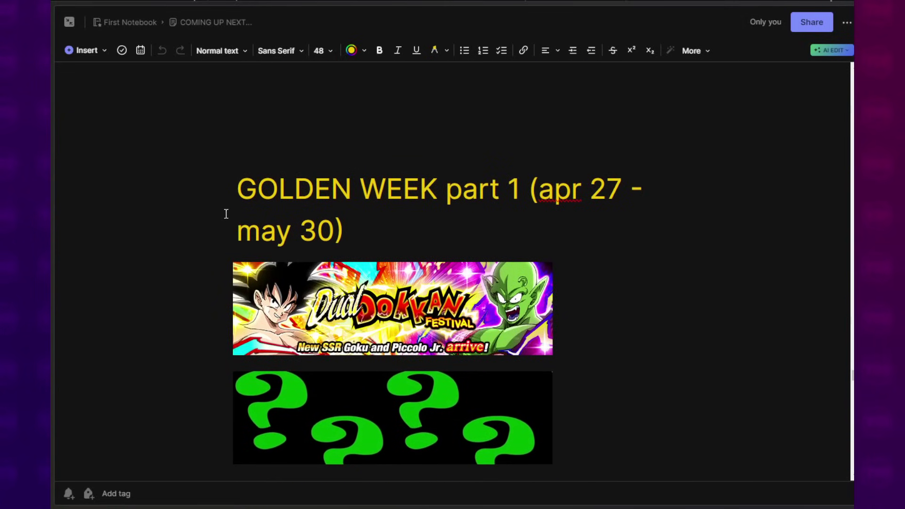
pyautogui.moveTo(224, 210); pyautogui.dragTo(347, 231)
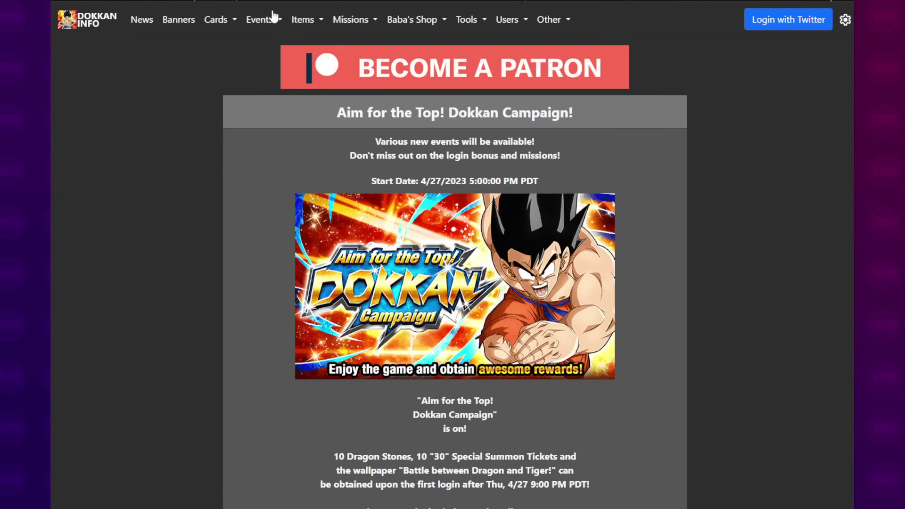
# - Scroll through the Aim for the Top! Dokkan Campaign banners to its 4/27–5/30 login bonus
pyautogui.scroll(-12, 355, 293)
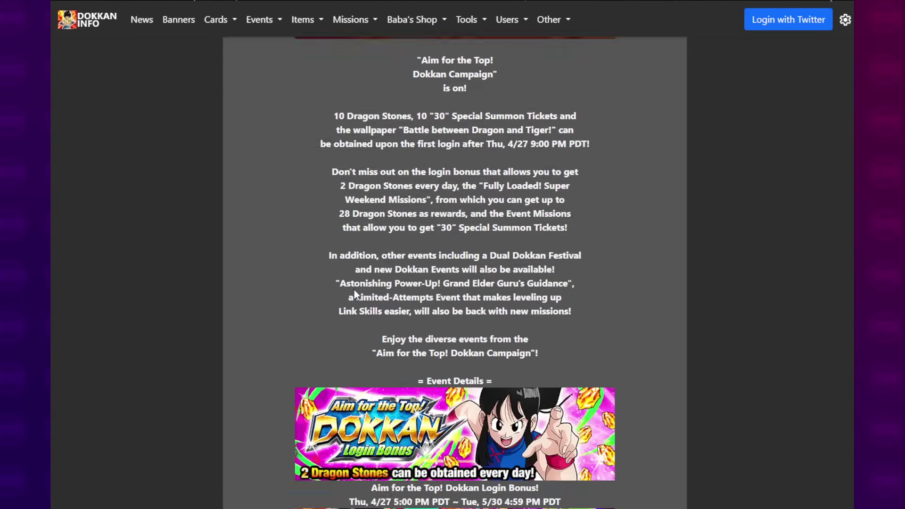
pyautogui.scroll(-14, 468, 257)
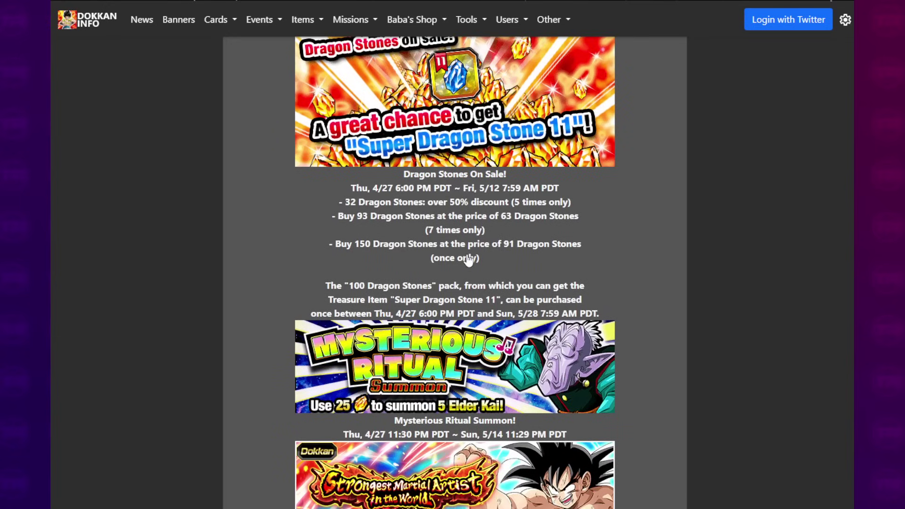
pyautogui.scroll(-5, 468, 254)
pyautogui.scroll(8, 441, 179)
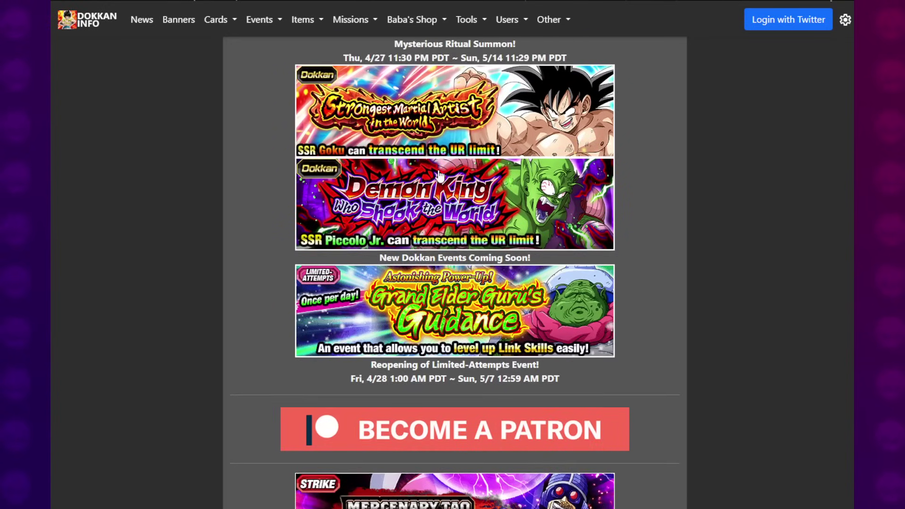
pyautogui.scroll(15, 439, 179)
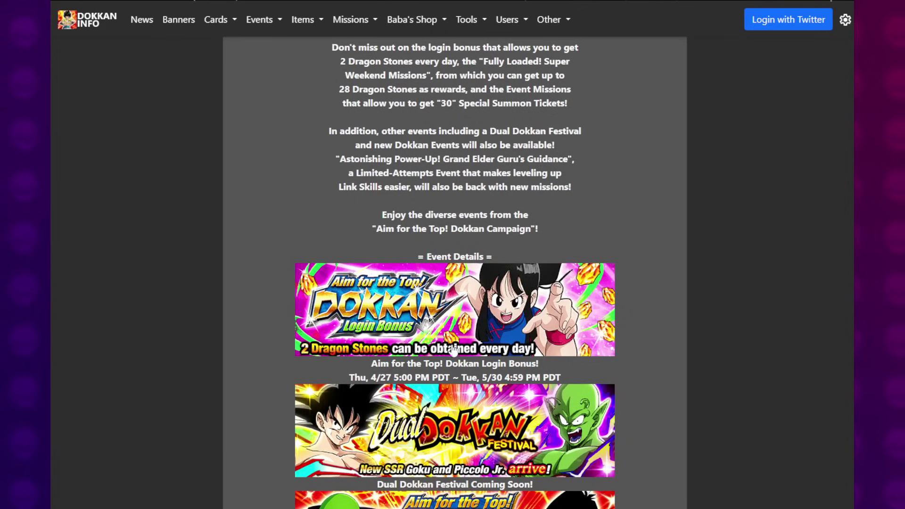
pyautogui.scroll(1, 441, 363)
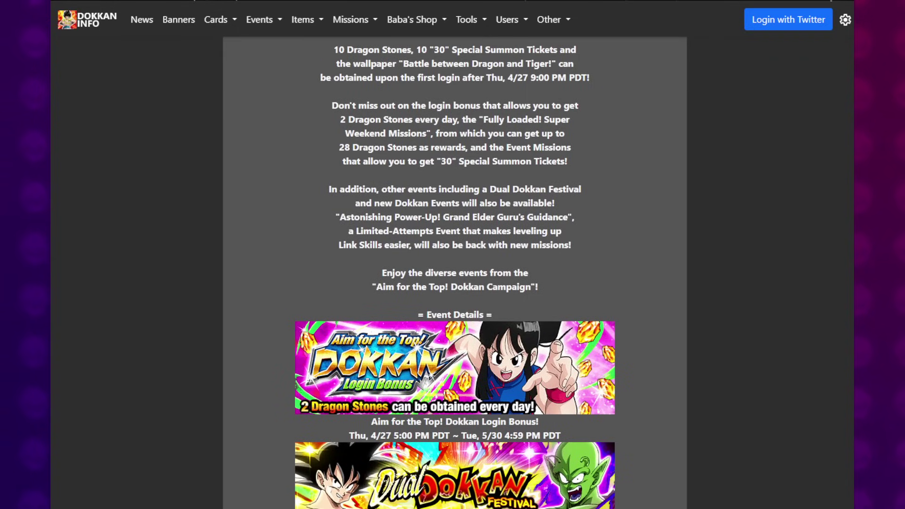
# - Back in the stones note, check the Golden Week login line: 33×2 added for 99
pyautogui.hotkey('alt', 'Tab')
pyautogui.click(346, 320)
pyautogui.moveTo(280, 320); pyautogui.dragTo(321, 321)
pyautogui.click(347, 321)
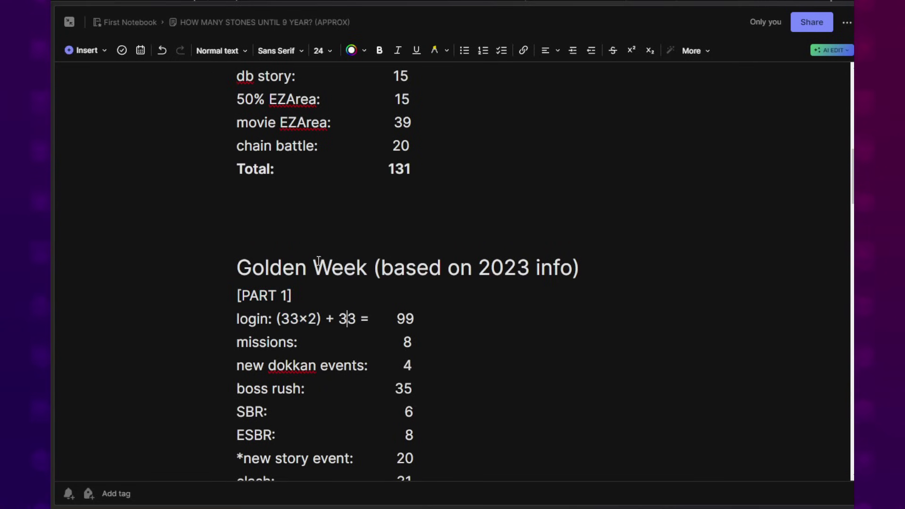
pyautogui.scroll(1, 318, 261)
pyautogui.scroll(-1, 318, 283)
pyautogui.moveTo(281, 319); pyautogui.dragTo(359, 321)
pyautogui.click(315, 321)
pyautogui.click(289, 320)
pyautogui.moveTo(281, 320); pyautogui.dragTo(419, 325)
pyautogui.click(324, 320)
pyautogui.click(395, 320)
pyautogui.click(421, 322)
# - Check the missions value 8 and the new dokkan events value 4
pyautogui.click(411, 343)
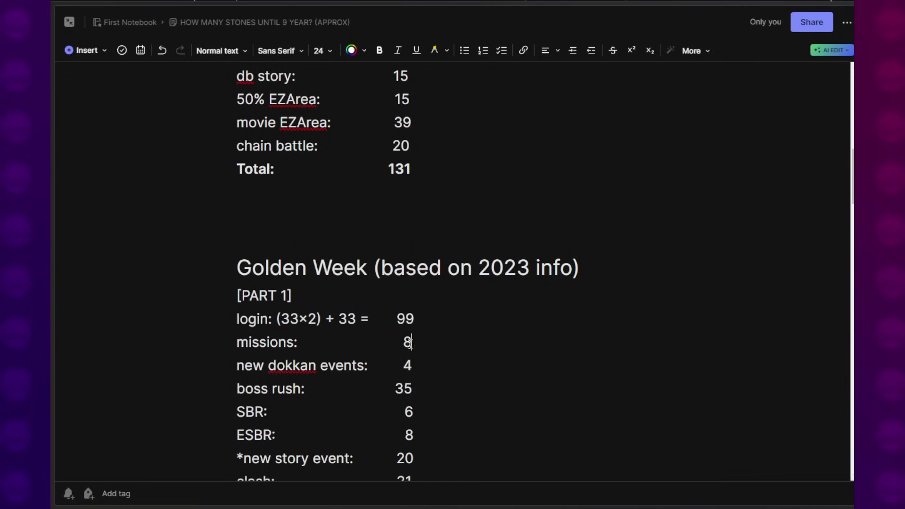
pyautogui.doubleClick(410, 343)
pyautogui.click(428, 355)
pyautogui.moveTo(293, 365); pyautogui.dragTo(416, 368)
pyautogui.click(424, 368)
pyautogui.click(416, 368)
pyautogui.moveTo(261, 372); pyautogui.dragTo(358, 373)
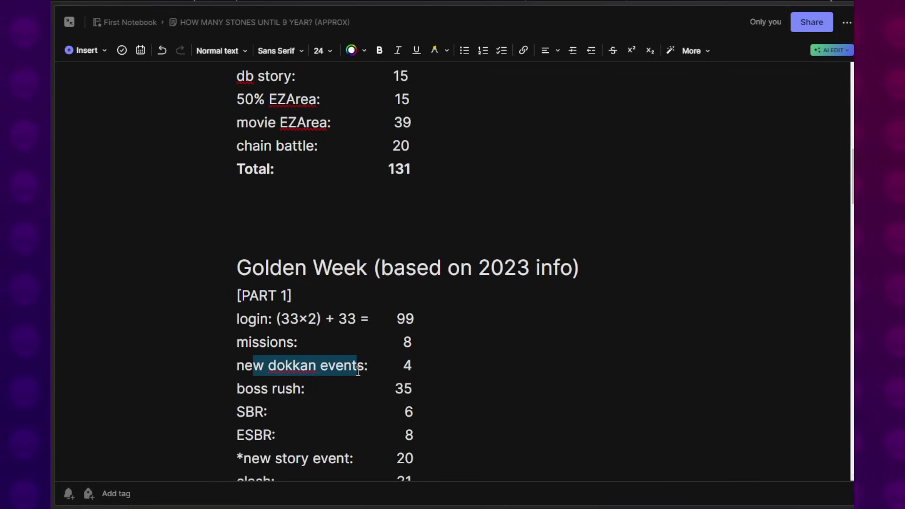
pyautogui.click(358, 371)
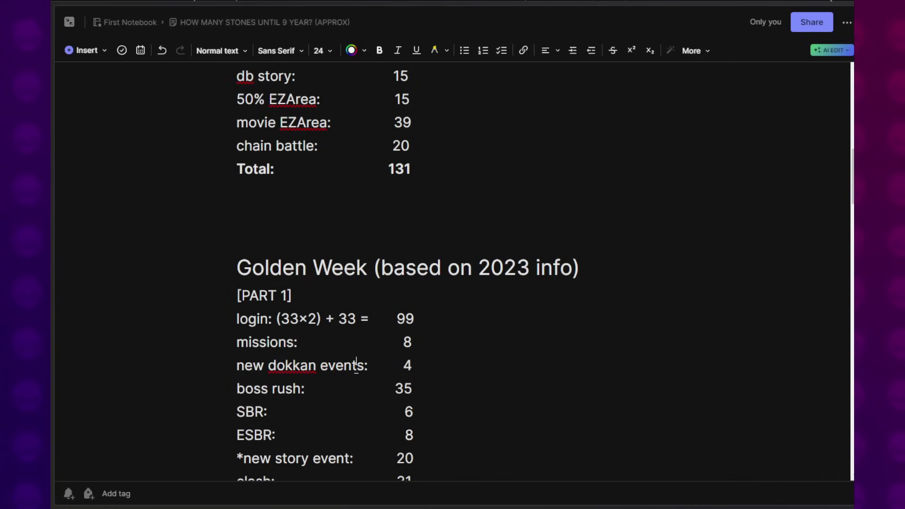
# - Scroll down and check the boss rush and SBR 6 lines toward the 313 total
pyautogui.scroll(-1, 254, 372)
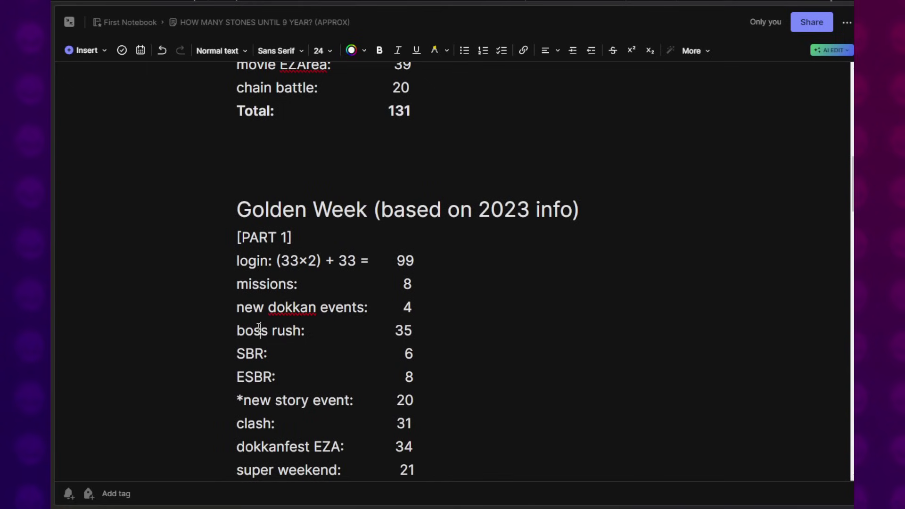
pyautogui.moveTo(261, 331); pyautogui.dragTo(411, 335)
pyautogui.click(421, 339)
pyautogui.moveTo(237, 354); pyautogui.dragTo(434, 356)
pyautogui.moveTo(245, 374); pyautogui.dragTo(425, 377)
pyautogui.scroll(-2, 306, 305)
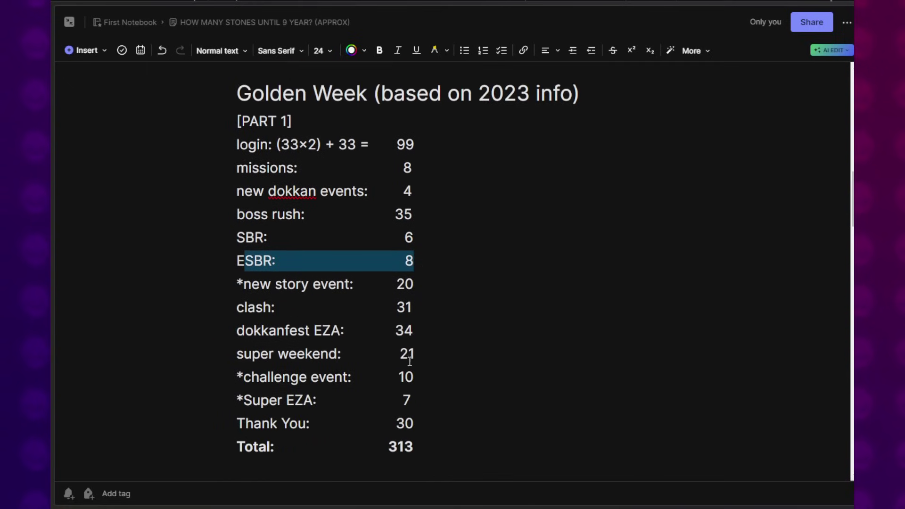
pyautogui.moveTo(276, 289); pyautogui.dragTo(414, 288)
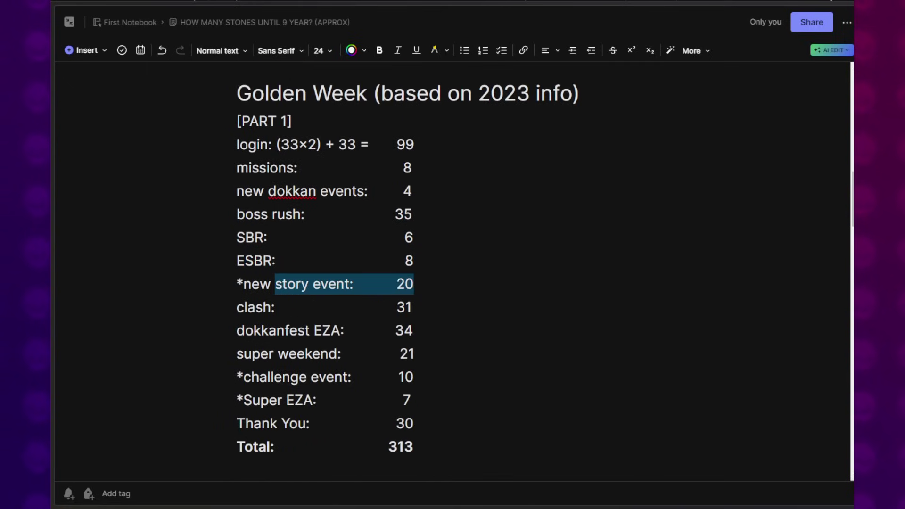
# - Scroll the campaign announcement down to Super Weekend Missions and Explosive Chain Battle [vs. Shen]
pyautogui.hotkey('alt', 'Tab')
pyautogui.scroll(-20, 392, 315)
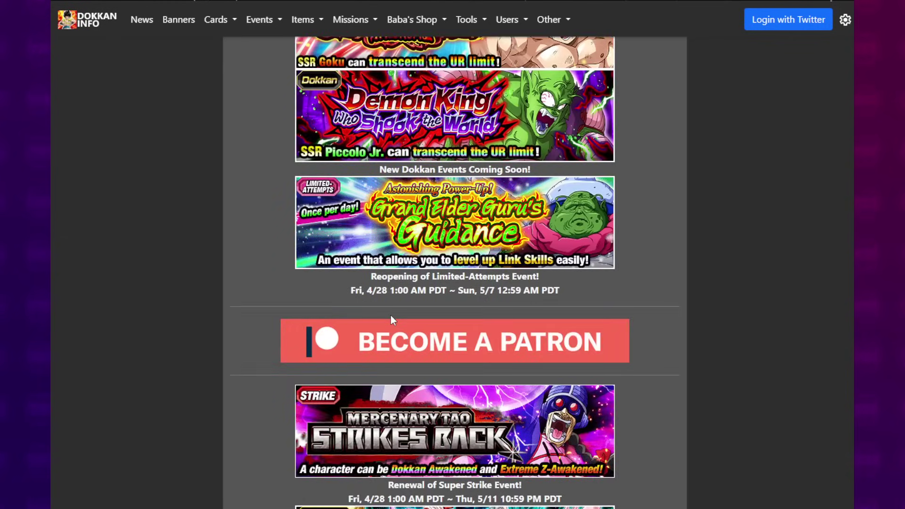
pyautogui.scroll(-20, 390, 316)
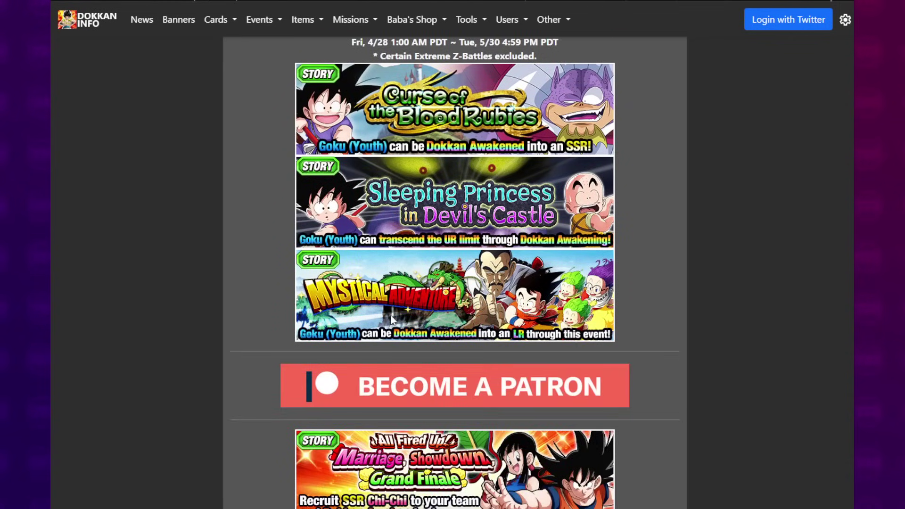
pyautogui.scroll(-20, 391, 320)
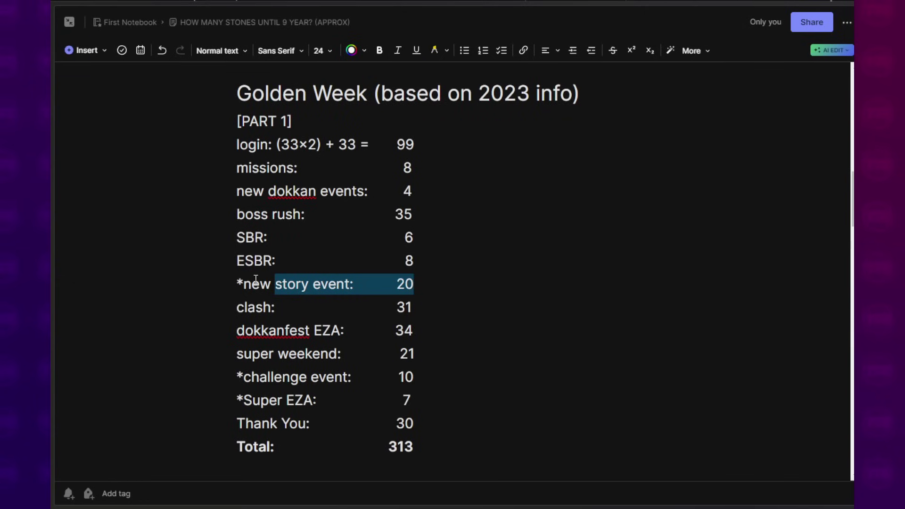
pyautogui.click(255, 279)
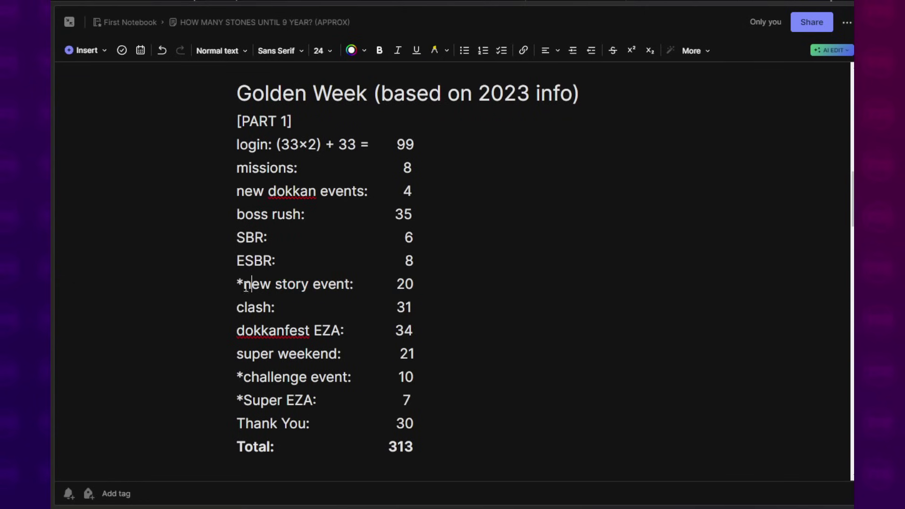
pyautogui.moveTo(238, 283); pyautogui.dragTo(435, 292)
pyautogui.click(436, 293)
pyautogui.moveTo(232, 286); pyautogui.dragTo(420, 293)
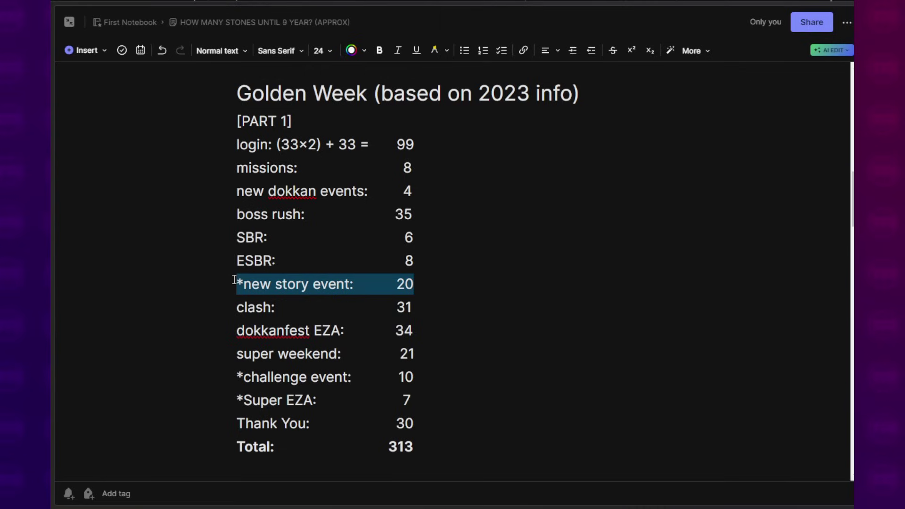
pyautogui.moveTo(235, 281); pyautogui.dragTo(248, 280)
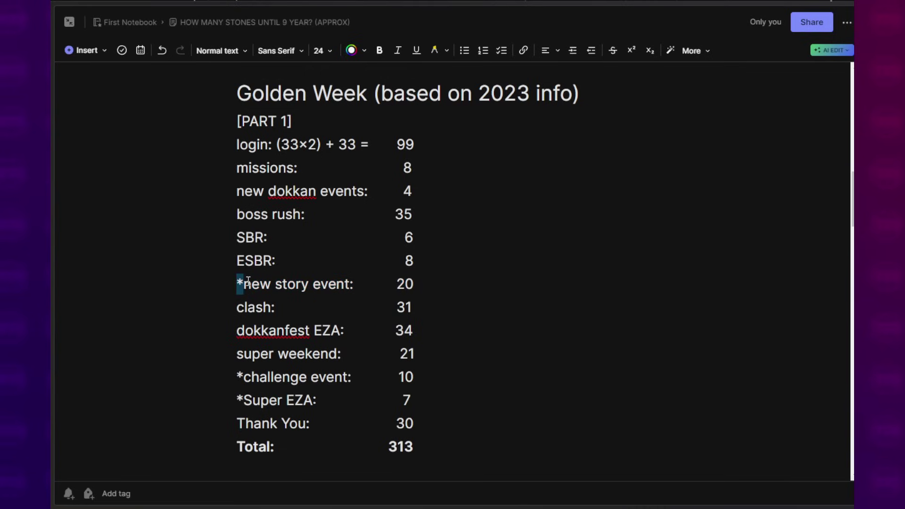
pyautogui.click(279, 283)
pyautogui.moveTo(220, 405); pyautogui.dragTo(415, 402)
pyautogui.moveTo(282, 286); pyautogui.dragTo(417, 286)
pyautogui.click(424, 286)
pyautogui.moveTo(244, 310); pyautogui.dragTo(432, 313)
pyautogui.click(434, 335)
pyautogui.moveTo(249, 329); pyautogui.dragTo(420, 331)
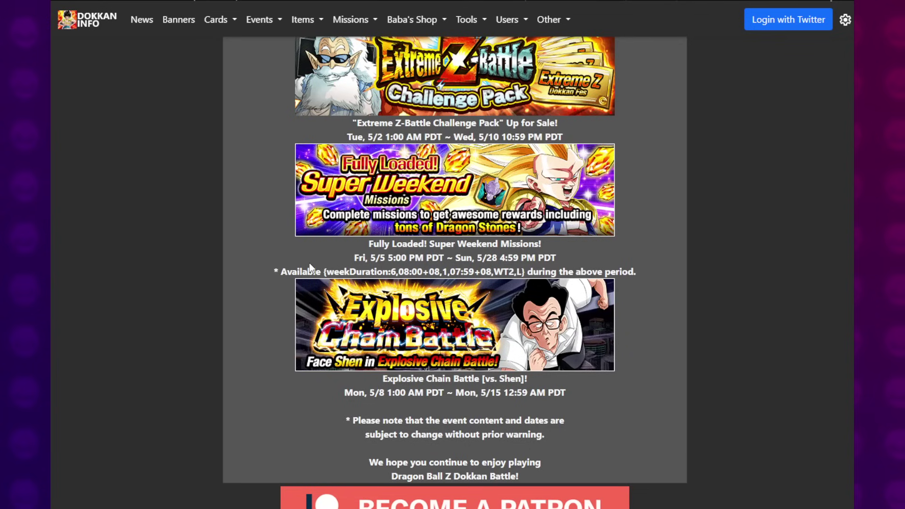
pyautogui.scroll(10, 309, 263)
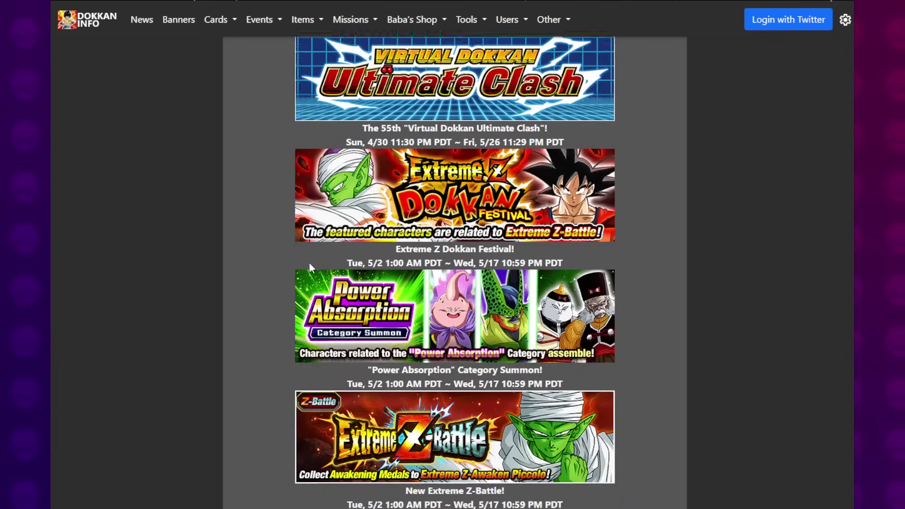
pyautogui.scroll(-3, 309, 263)
pyautogui.scroll(-2, 309, 263)
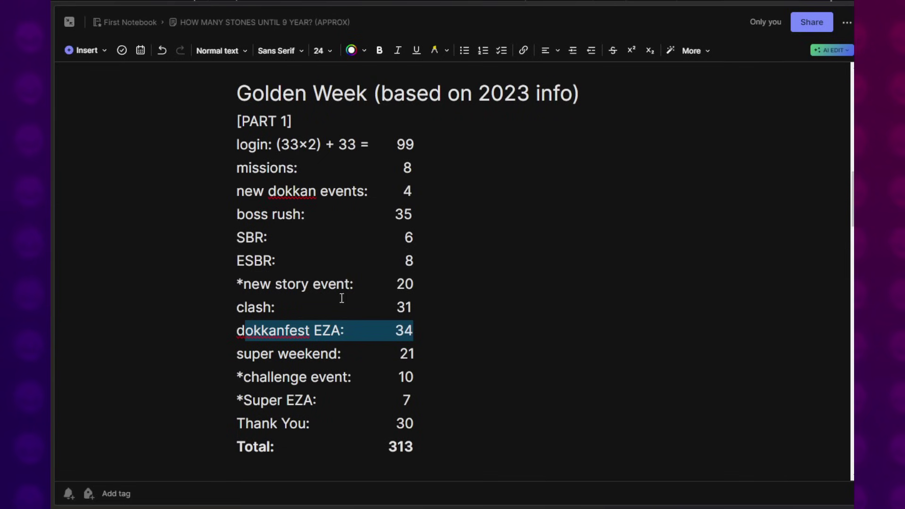
pyautogui.click(331, 344)
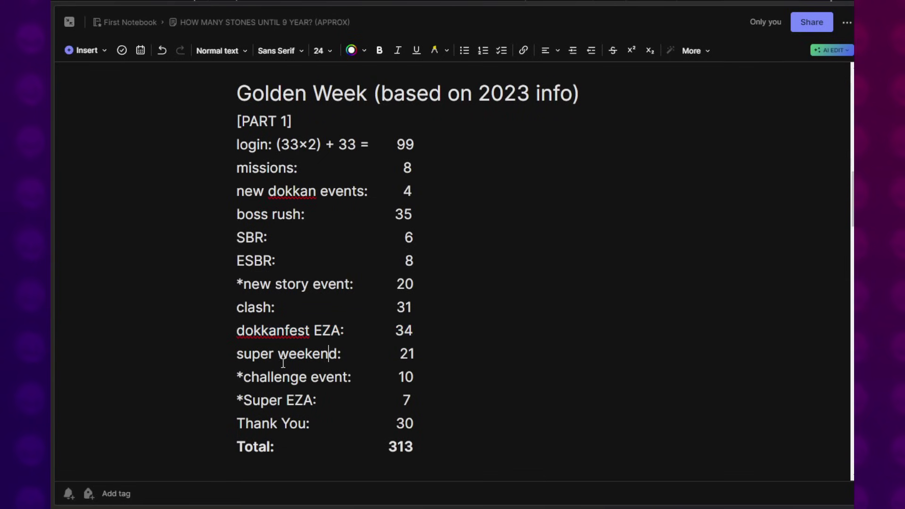
pyautogui.moveTo(283, 361); pyautogui.dragTo(427, 353)
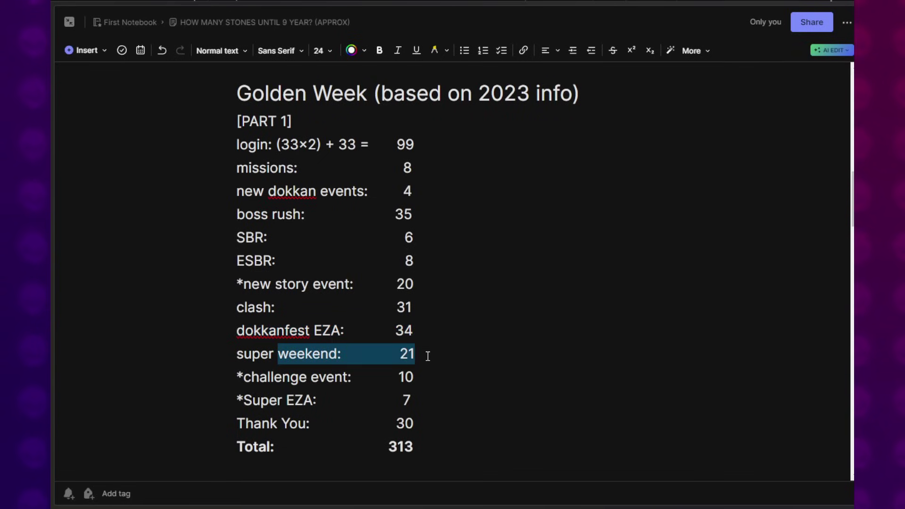
pyautogui.click(427, 356)
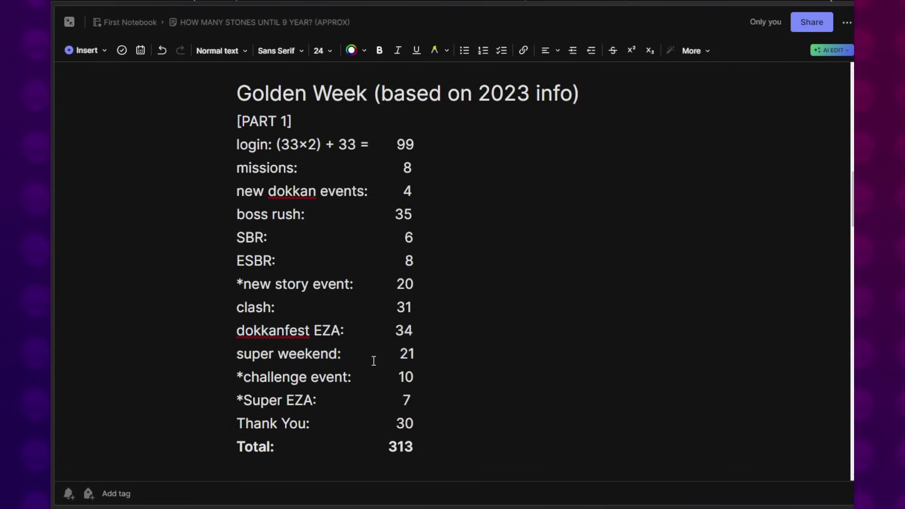
pyautogui.moveTo(372, 359); pyautogui.dragTo(416, 356)
pyautogui.click(445, 374)
pyautogui.moveTo(282, 379); pyautogui.dragTo(434, 380)
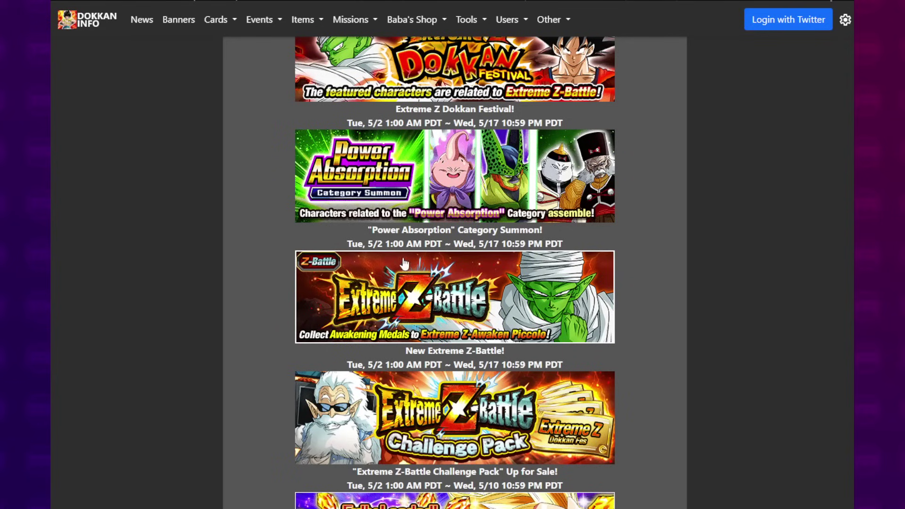
# - Scroll to the Reopening of Story Events (4/28–5/30) and 55th Virtual Dokkan Ultimate Clash listings
pyautogui.scroll(-5, 404, 269)
pyautogui.scroll(-3, 404, 269)
pyautogui.scroll(7, 404, 270)
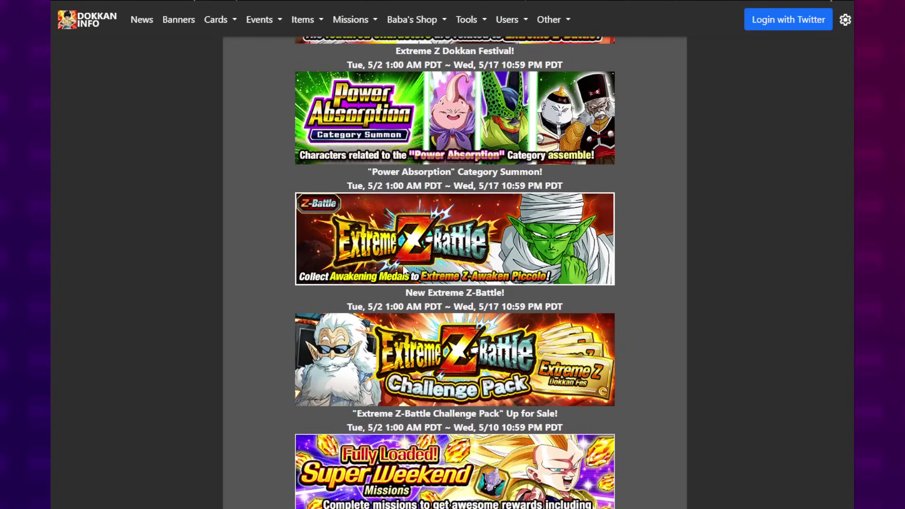
pyautogui.scroll(-5, 404, 269)
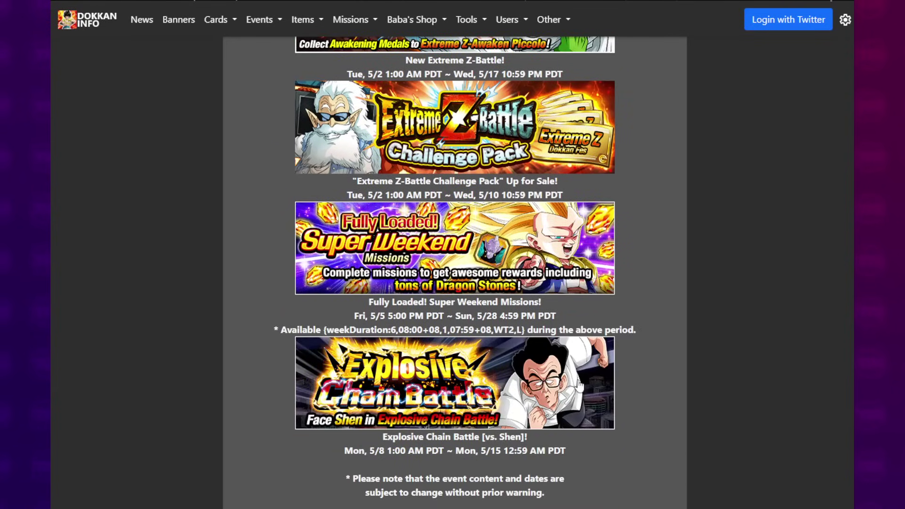
pyautogui.scroll(12, 415, 394)
pyautogui.scroll(9, 414, 394)
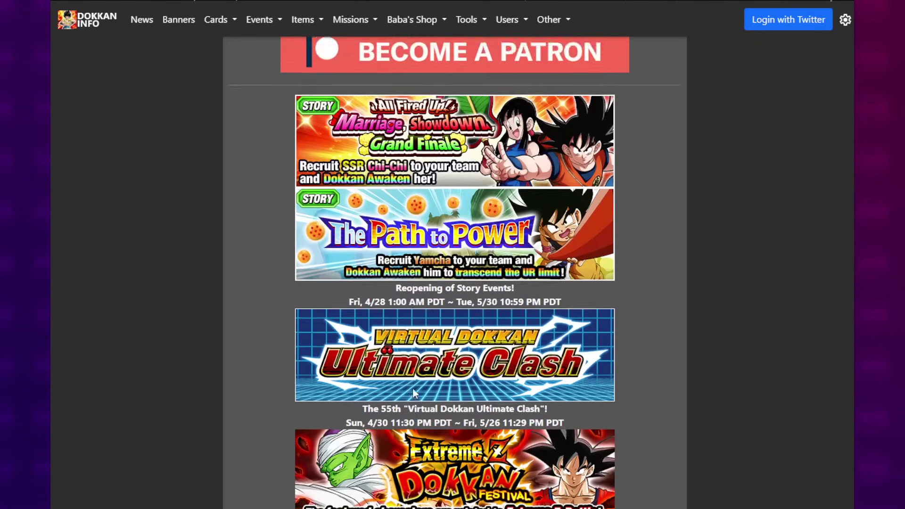
pyautogui.scroll(-5, 414, 393)
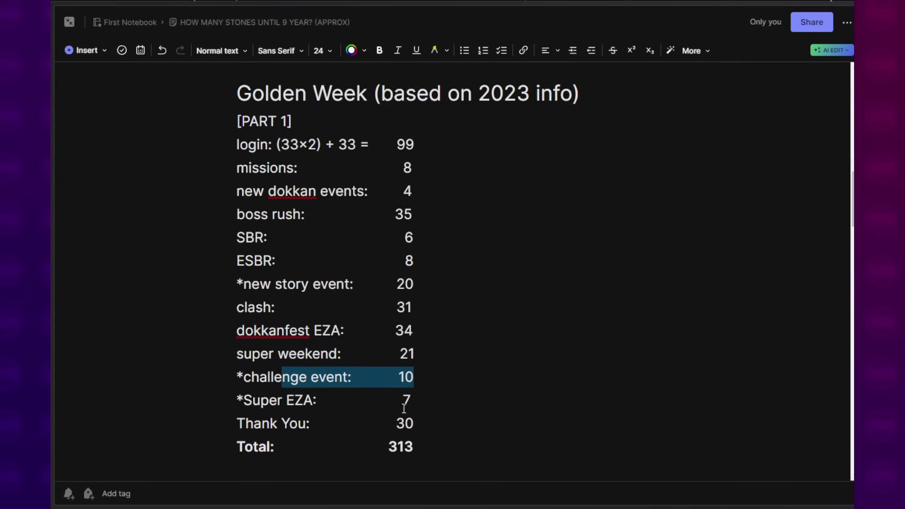
pyautogui.click(404, 378)
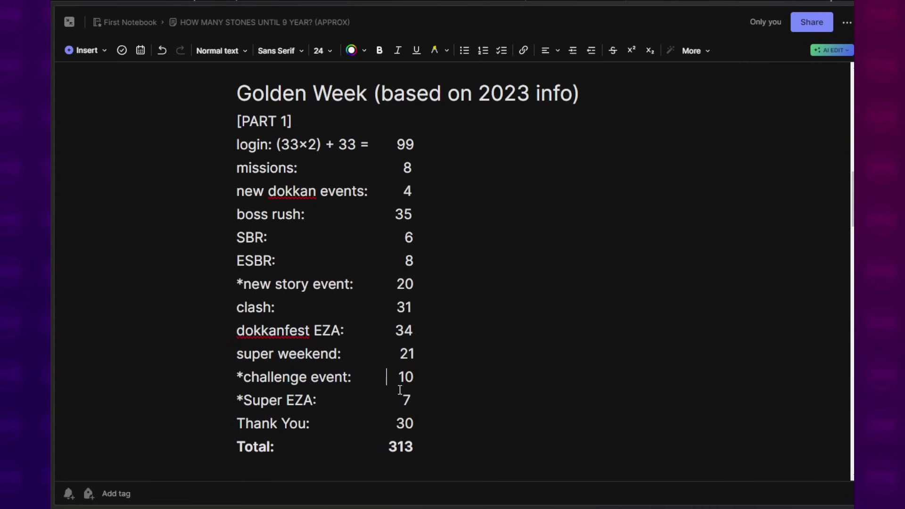
pyautogui.moveTo(398, 377); pyautogui.dragTo(426, 376)
pyautogui.click(416, 375)
pyautogui.moveTo(237, 377); pyautogui.dragTo(419, 380)
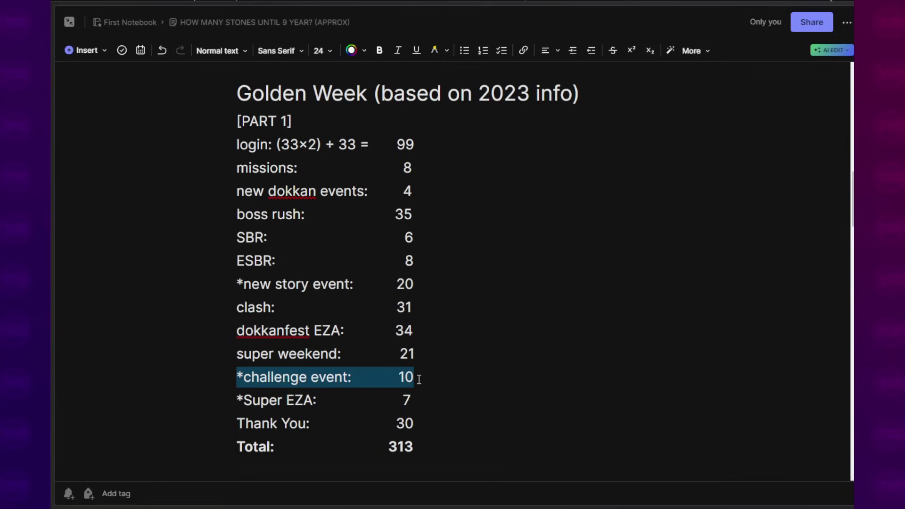
pyautogui.click(314, 401)
pyautogui.moveTo(244, 400); pyautogui.dragTo(428, 401)
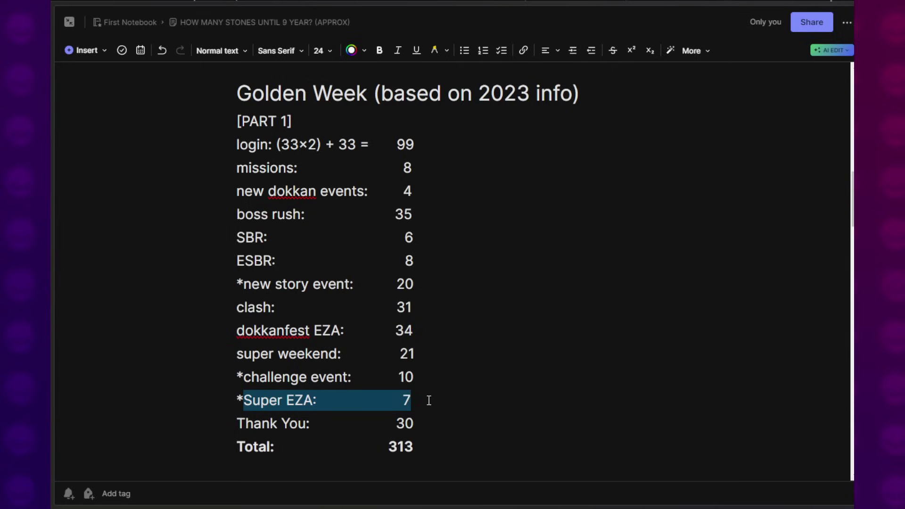
pyautogui.click(429, 399)
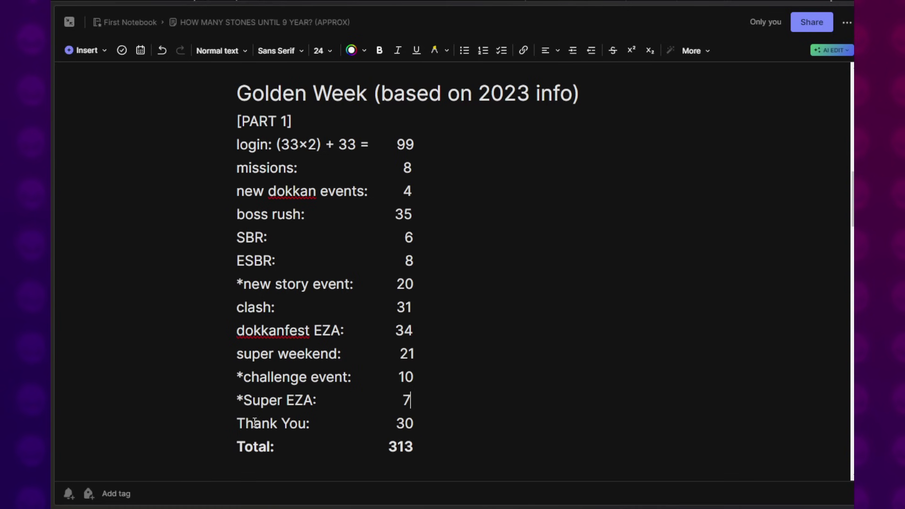
pyautogui.moveTo(254, 423); pyautogui.dragTo(414, 424)
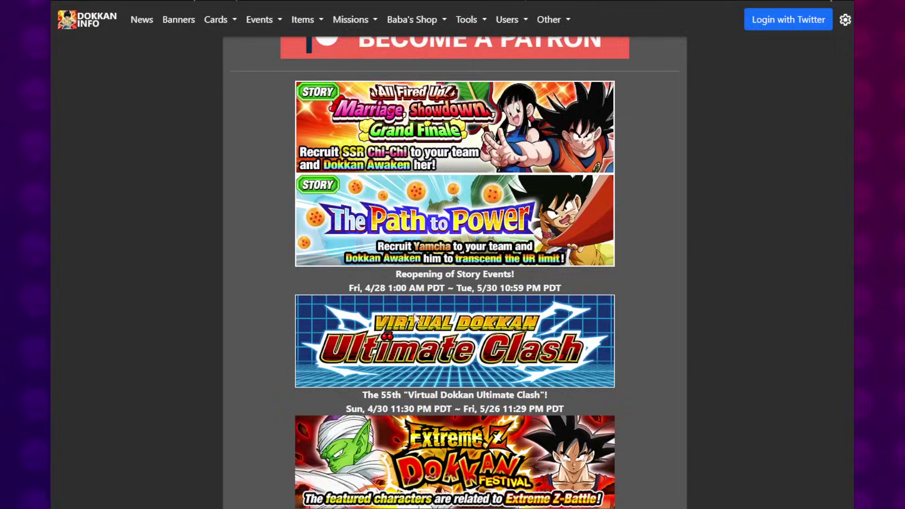
pyautogui.scroll(10, 363, 85)
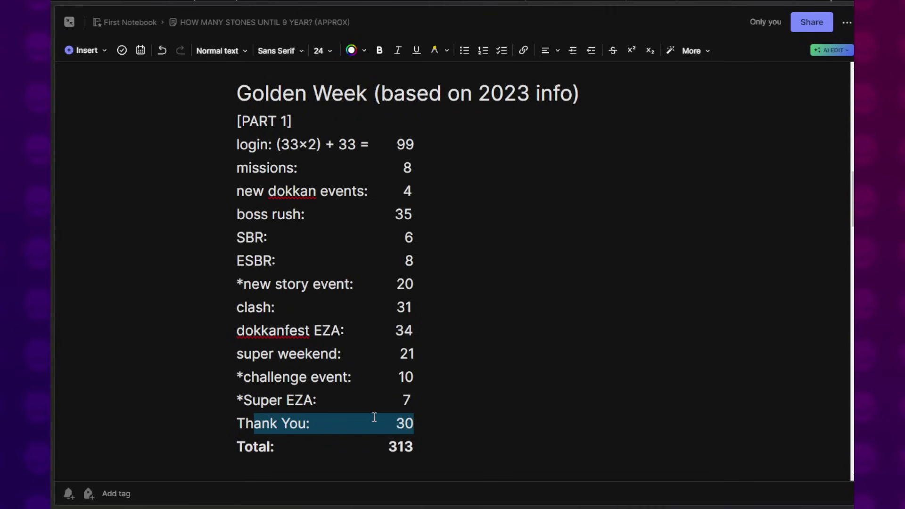
pyautogui.click(351, 437)
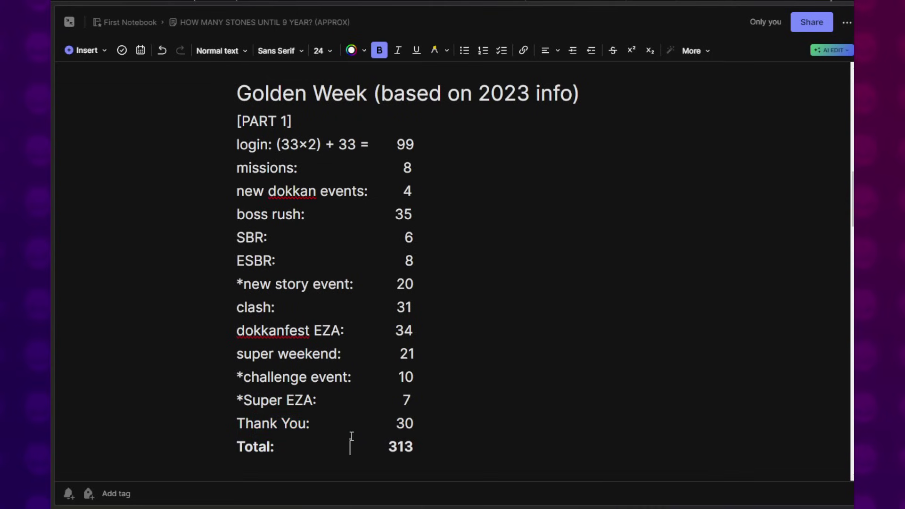
pyautogui.moveTo(273, 424); pyautogui.dragTo(415, 424)
pyautogui.click(415, 424)
pyautogui.moveTo(416, 450); pyautogui.dragTo(387, 449)
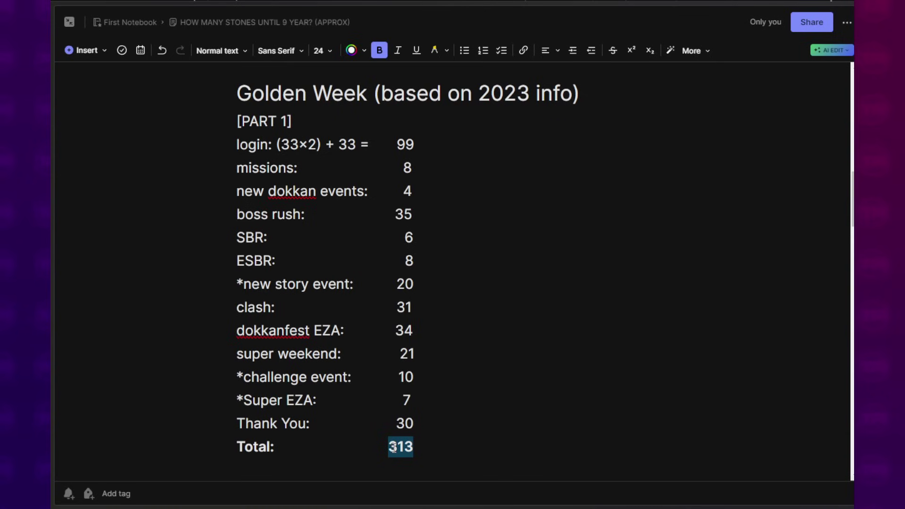
pyautogui.scroll(6, 391, 417)
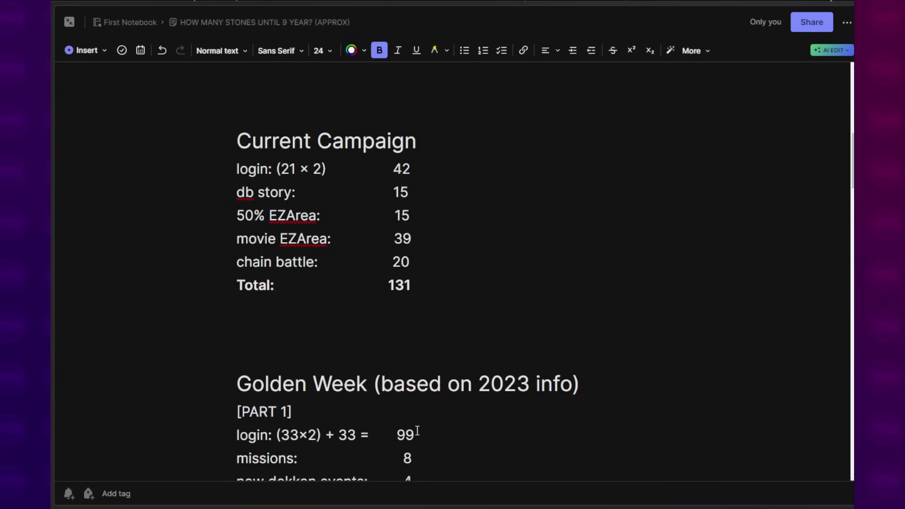
pyautogui.scroll(-6, 409, 422)
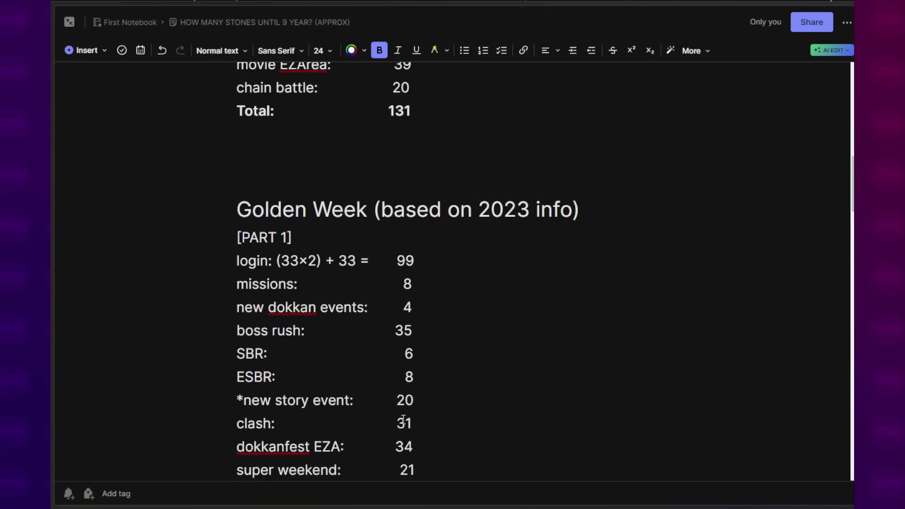
pyautogui.click(395, 400)
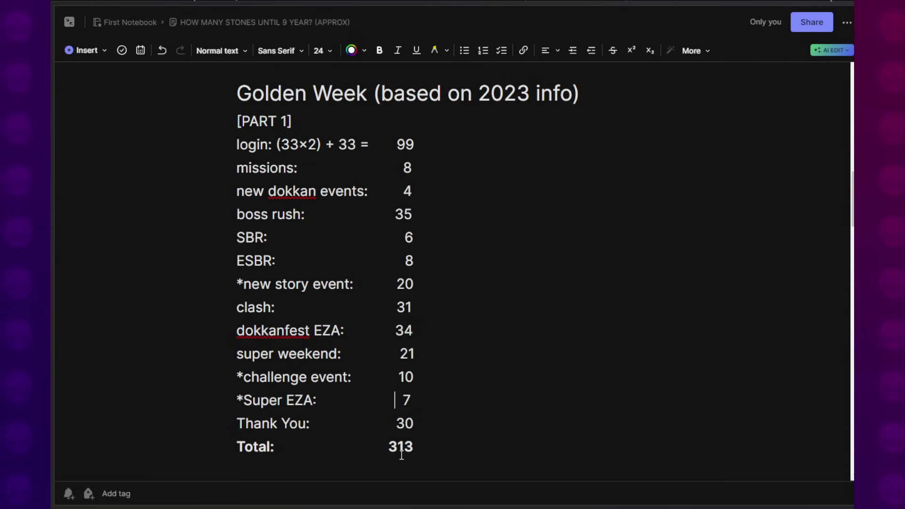
pyautogui.moveTo(413, 447); pyautogui.dragTo(392, 446)
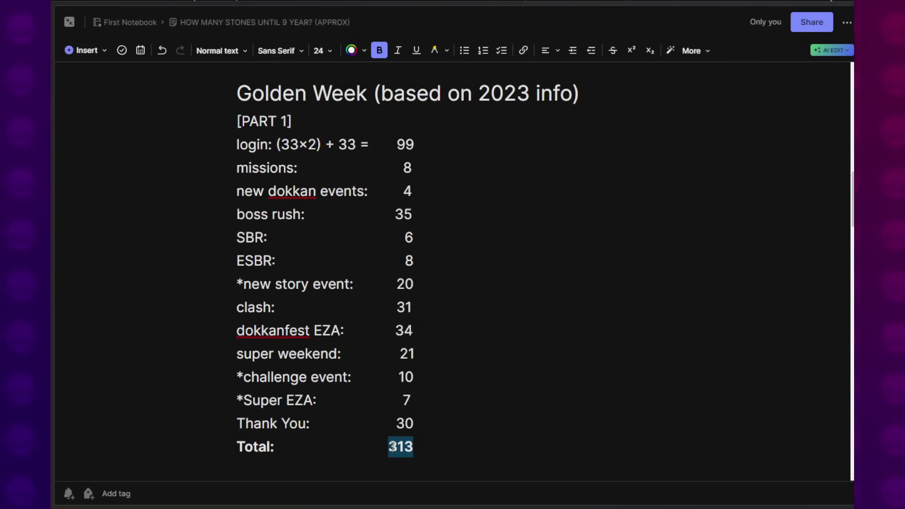
pyautogui.click(392, 446)
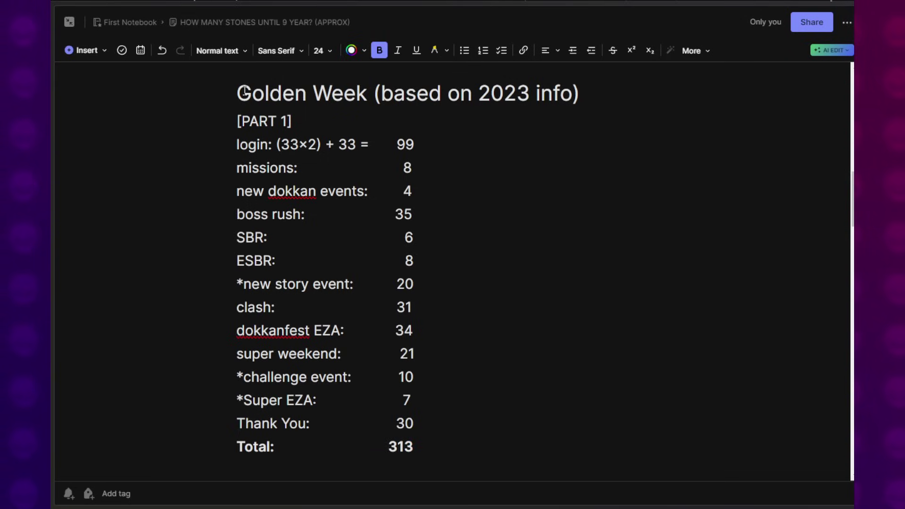
pyautogui.scroll(-3, 417, 272)
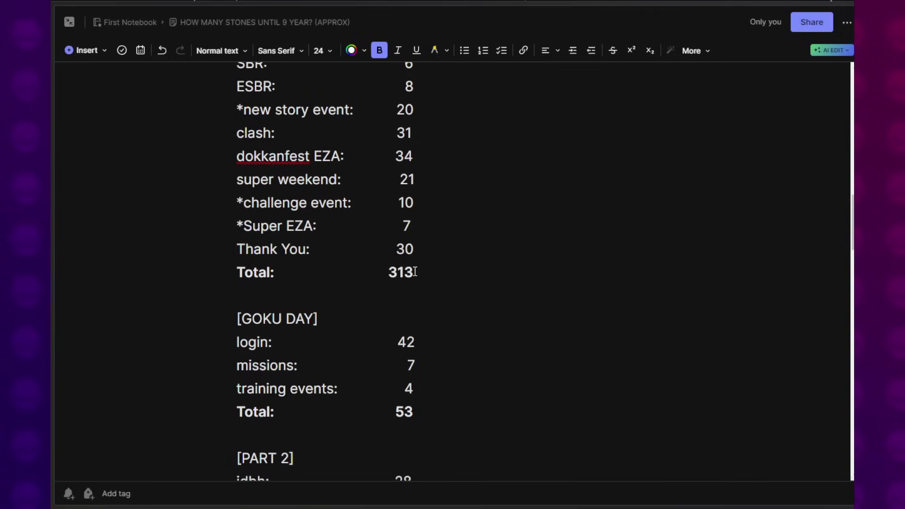
pyautogui.scroll(-1, 415, 272)
pyautogui.scroll(1, 414, 271)
pyautogui.moveTo(225, 348); pyautogui.dragTo(427, 340)
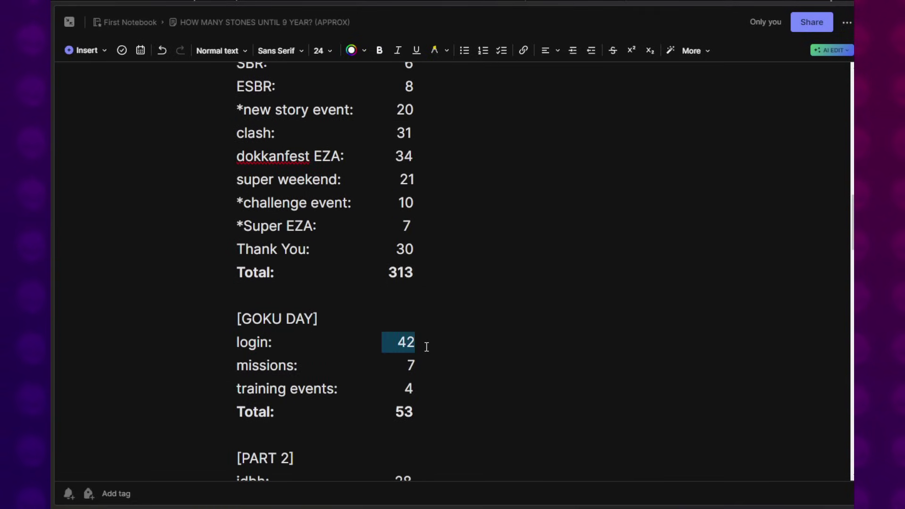
pyautogui.moveTo(253, 346); pyautogui.dragTo(421, 347)
pyautogui.click(423, 348)
pyautogui.click(422, 351)
pyautogui.moveTo(259, 367); pyautogui.dragTo(423, 370)
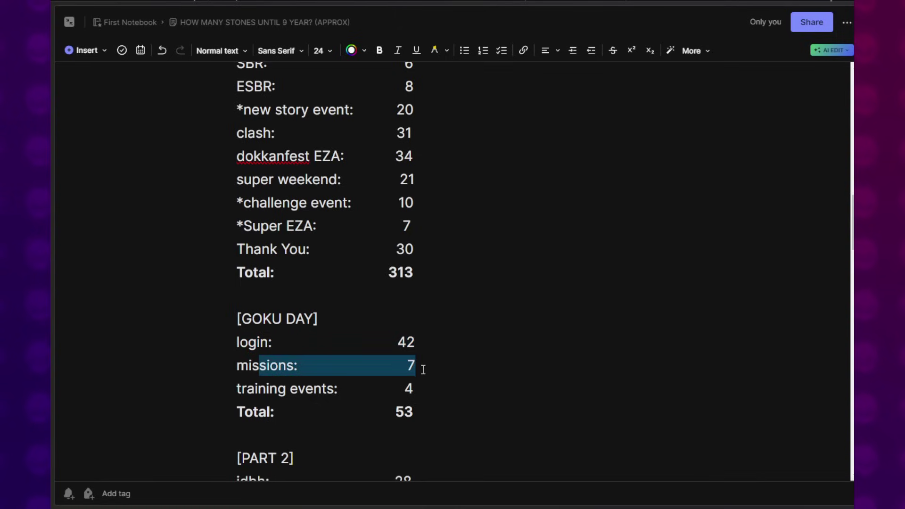
pyautogui.click(423, 369)
pyautogui.moveTo(278, 389); pyautogui.dragTo(415, 385)
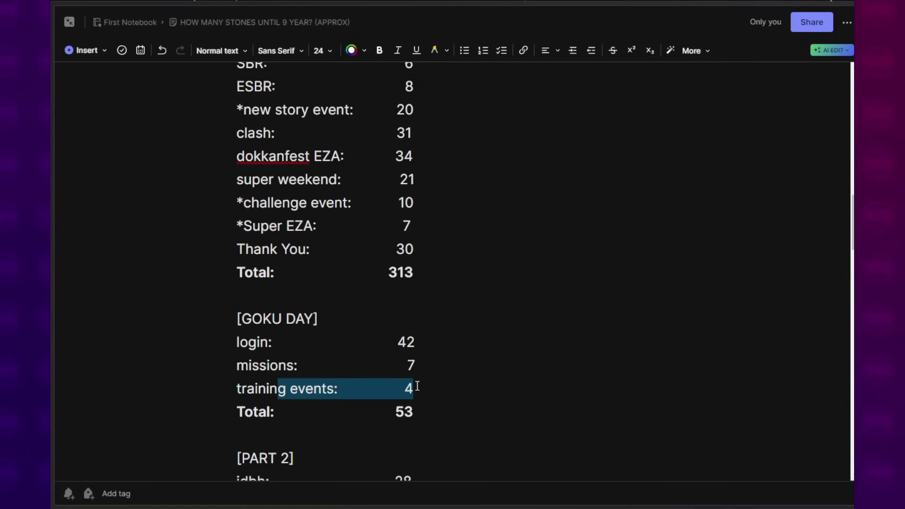
pyautogui.click(414, 388)
pyautogui.moveTo(406, 388); pyautogui.dragTo(423, 415)
pyautogui.click(431, 389)
pyautogui.scroll(-2, 425, 414)
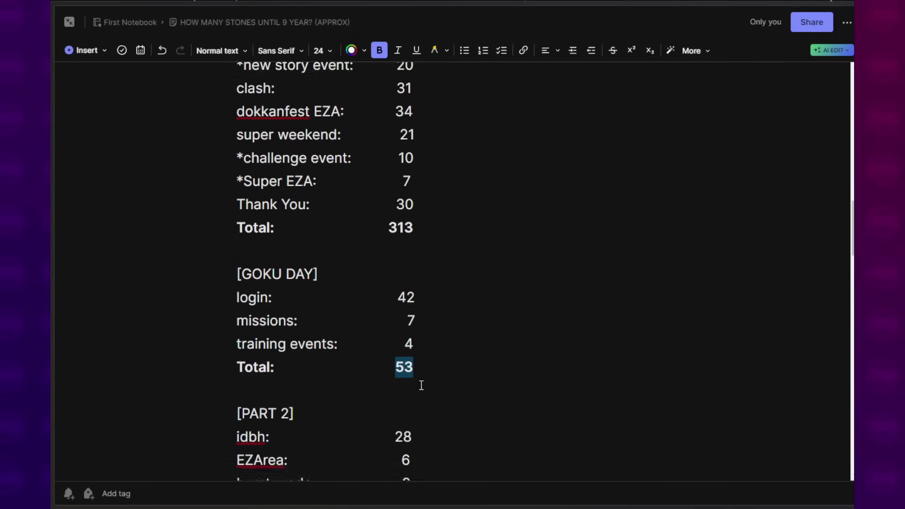
pyautogui.click(348, 415)
pyautogui.scroll(-2, 347, 416)
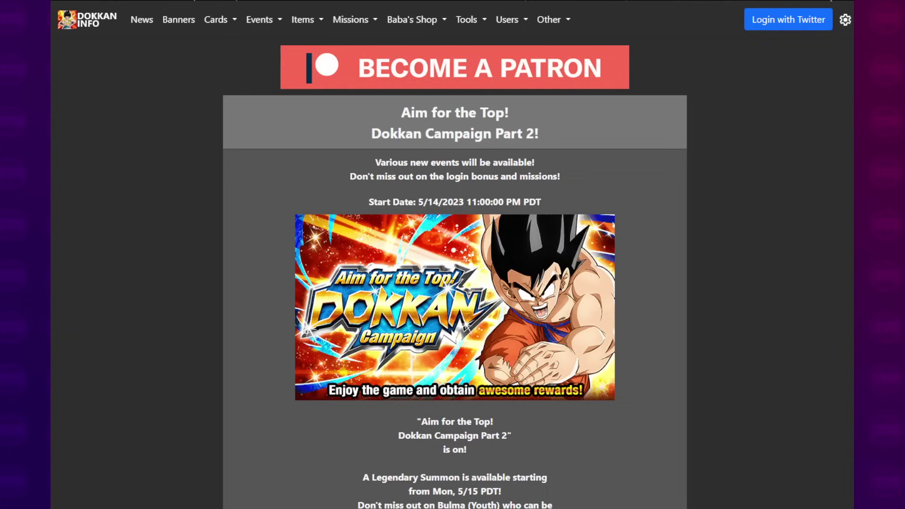
pyautogui.scroll(-15, 373, 271)
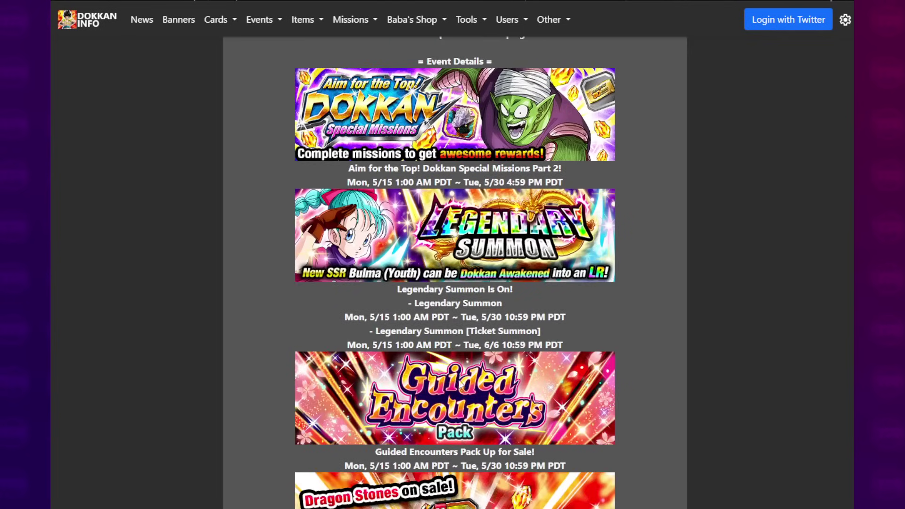
pyautogui.scroll(-14, 490, 353)
pyautogui.scroll(-15, 490, 353)
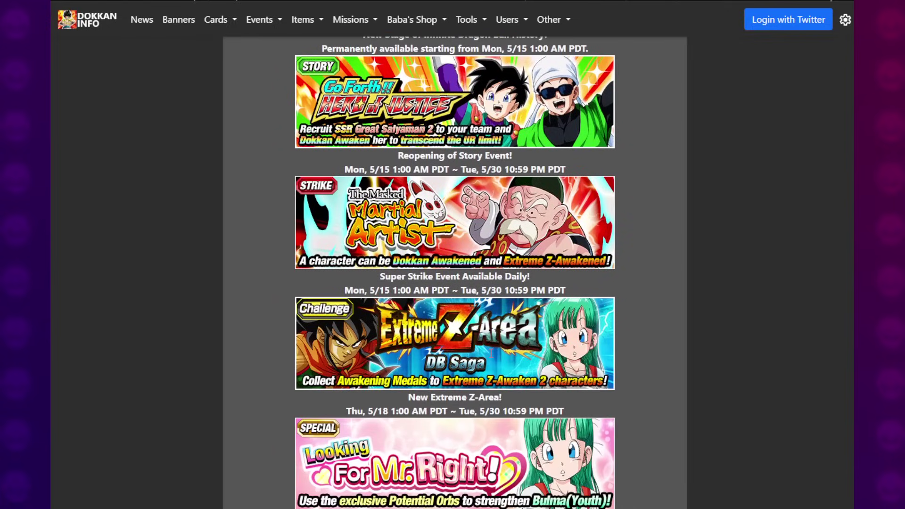
pyautogui.scroll(-15, 475, 337)
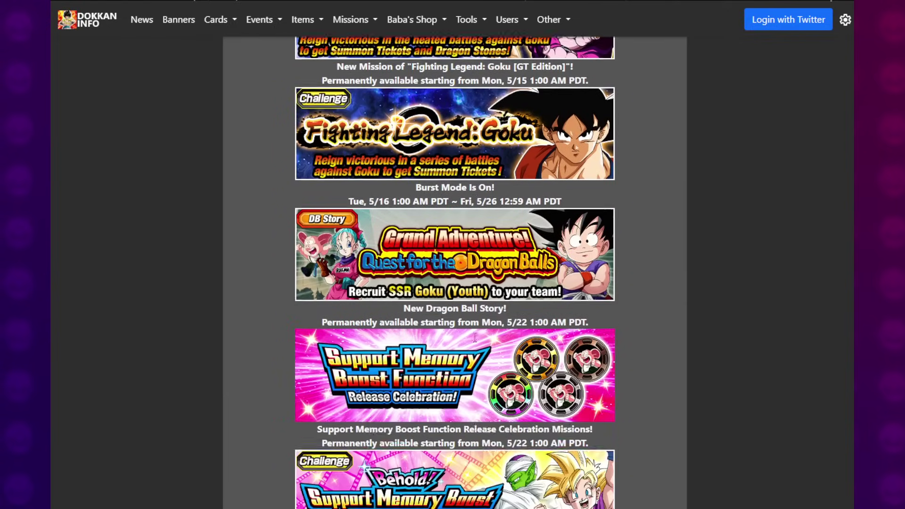
pyautogui.scroll(-12, 474, 336)
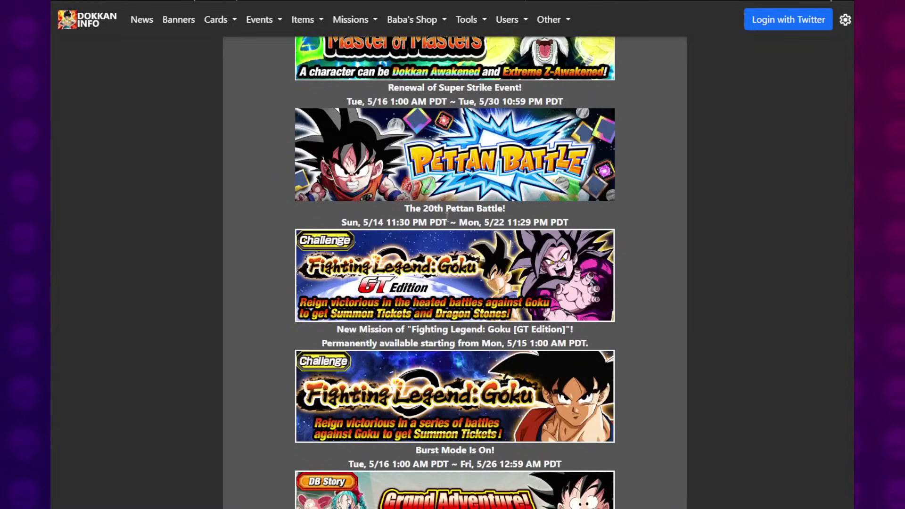
pyautogui.scroll(6, 446, 216)
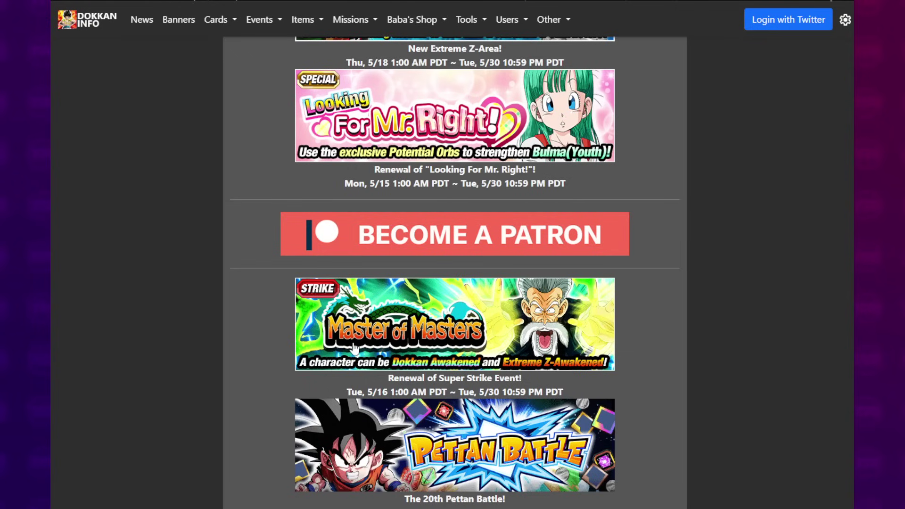
pyautogui.scroll(3, 449, 323)
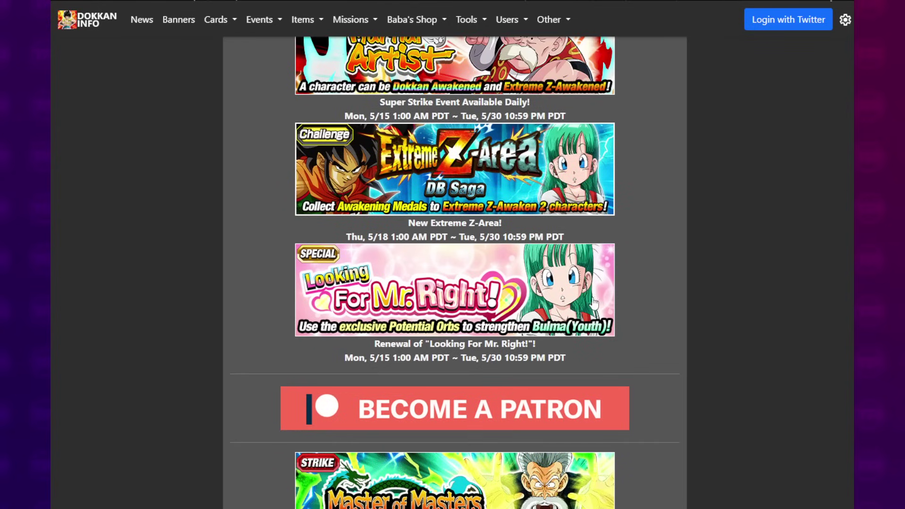
pyautogui.scroll(-3, 501, 377)
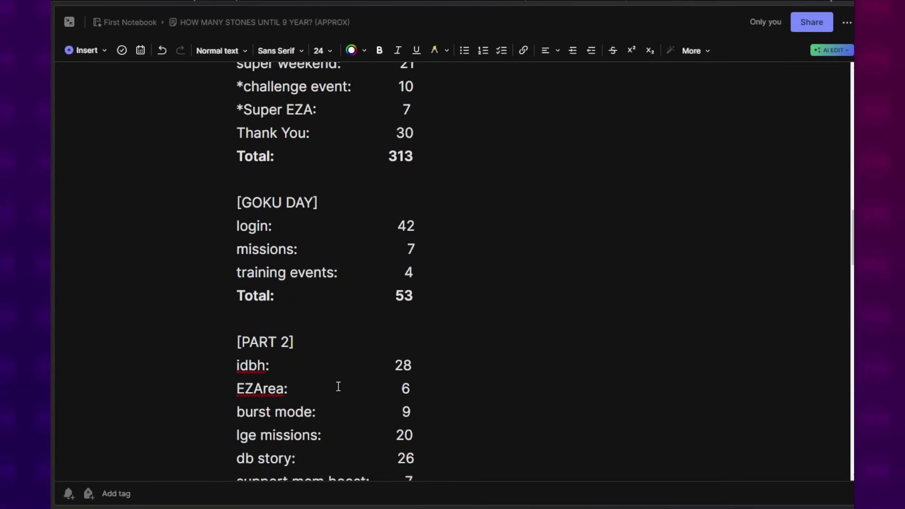
pyautogui.moveTo(320, 375); pyautogui.dragTo(430, 367)
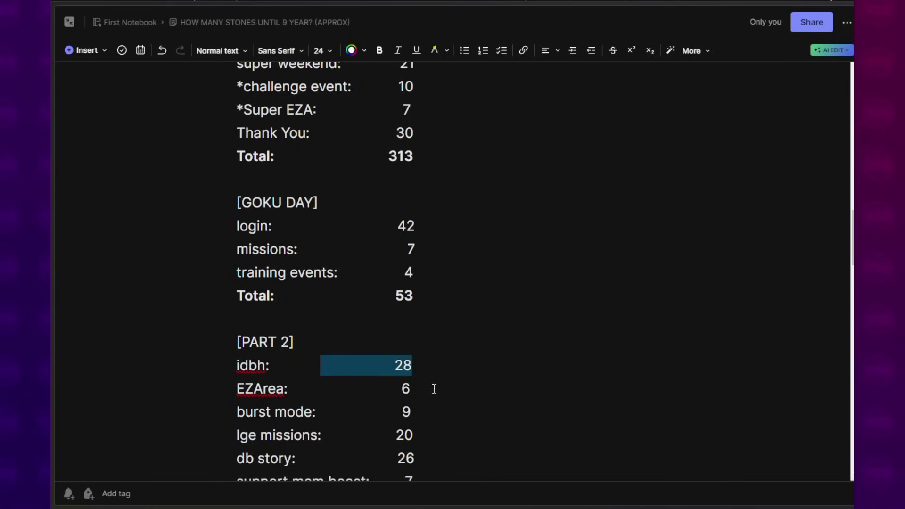
pyautogui.scroll(-1, 415, 368)
pyautogui.click(380, 332)
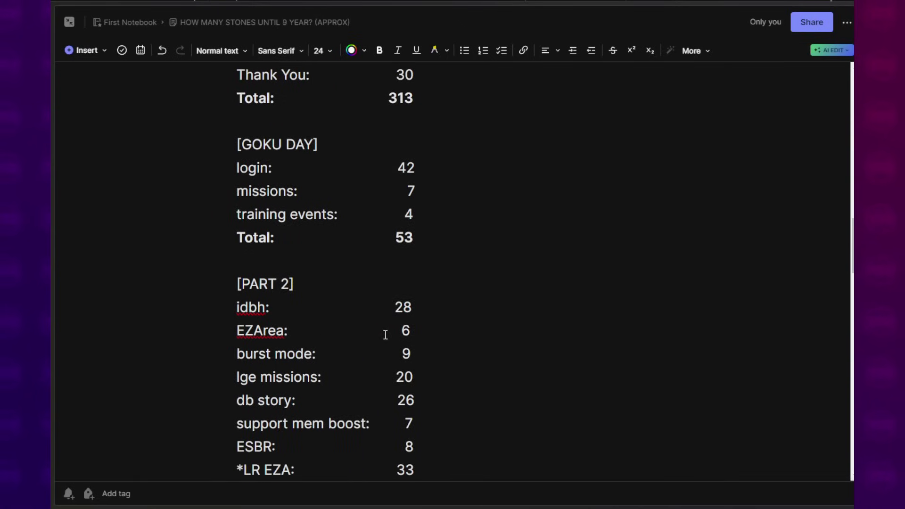
pyautogui.moveTo(263, 330); pyautogui.dragTo(398, 334)
pyautogui.click(410, 370)
pyautogui.moveTo(293, 353); pyautogui.dragTo(426, 358)
pyautogui.click(411, 357)
pyautogui.scroll(4, 356, 348)
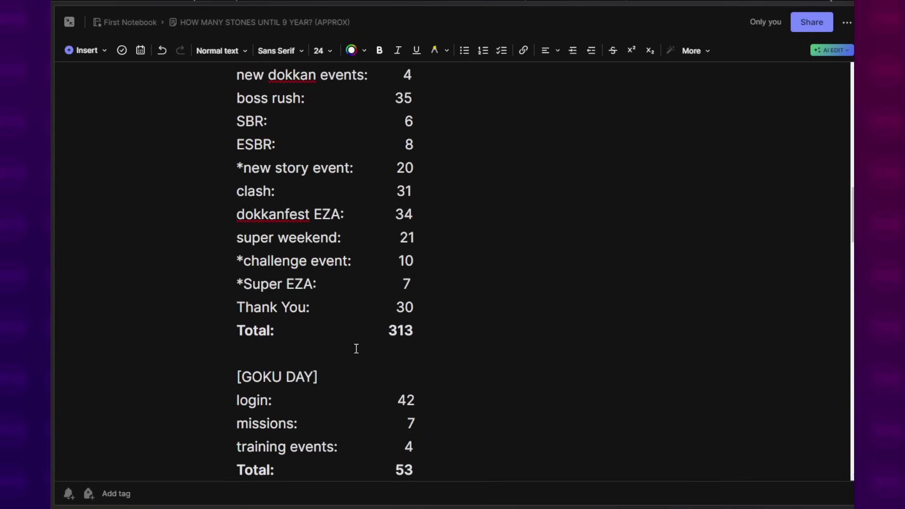
pyautogui.scroll(2, 356, 348)
pyautogui.scroll(-7, 329, 295)
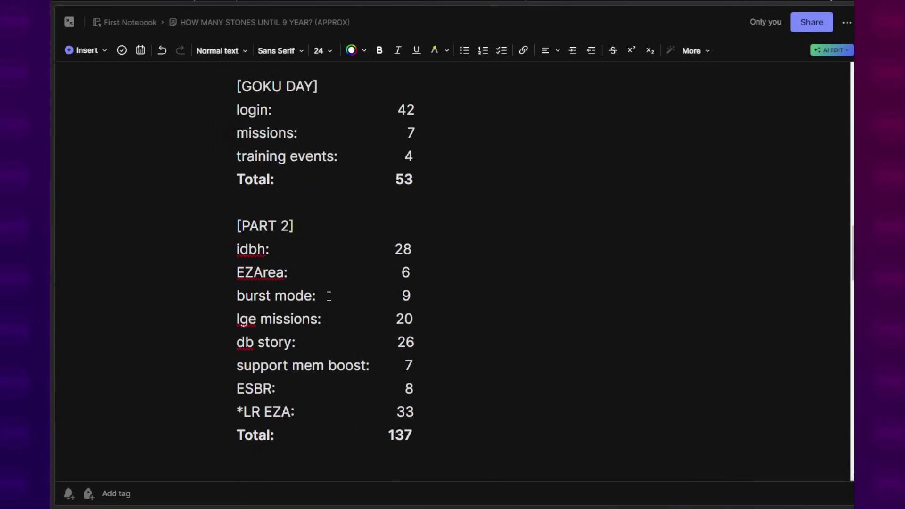
pyautogui.moveTo(259, 317); pyautogui.dragTo(418, 323)
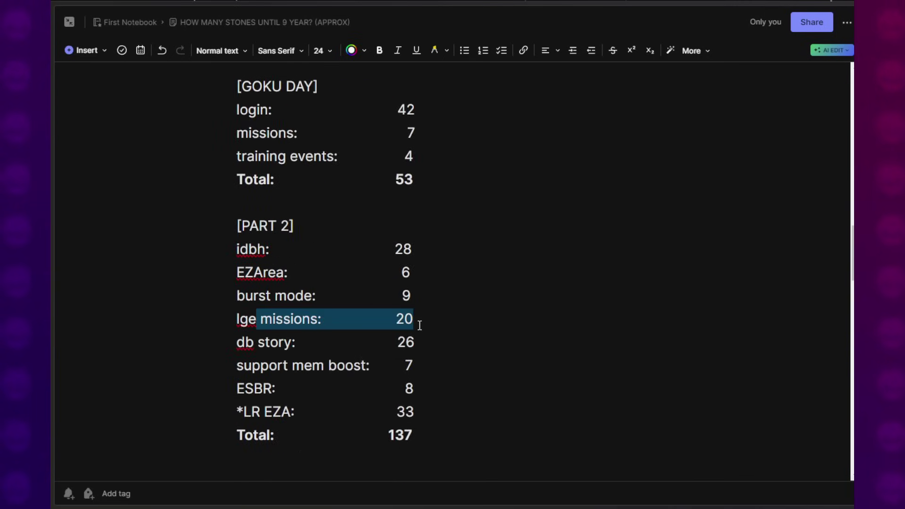
pyautogui.click(426, 332)
pyautogui.moveTo(245, 345); pyautogui.dragTo(418, 344)
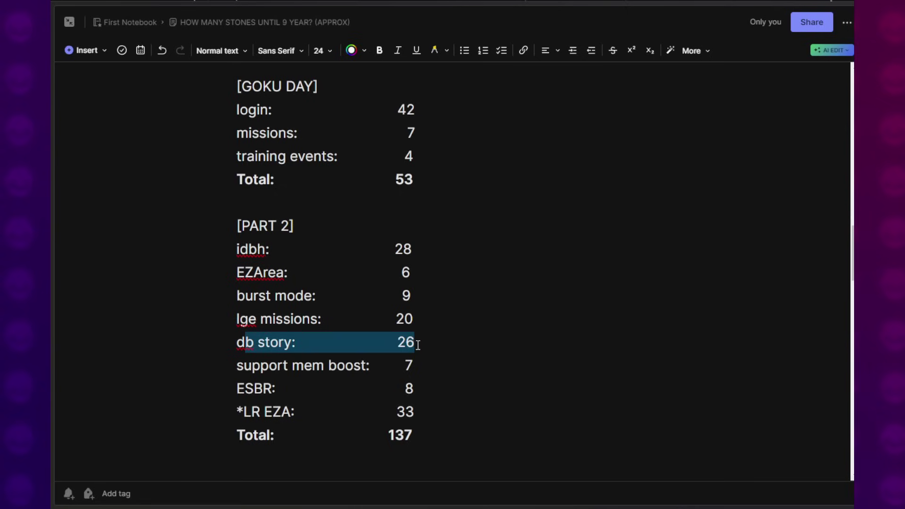
pyautogui.click(413, 359)
pyautogui.moveTo(291, 365); pyautogui.dragTo(418, 366)
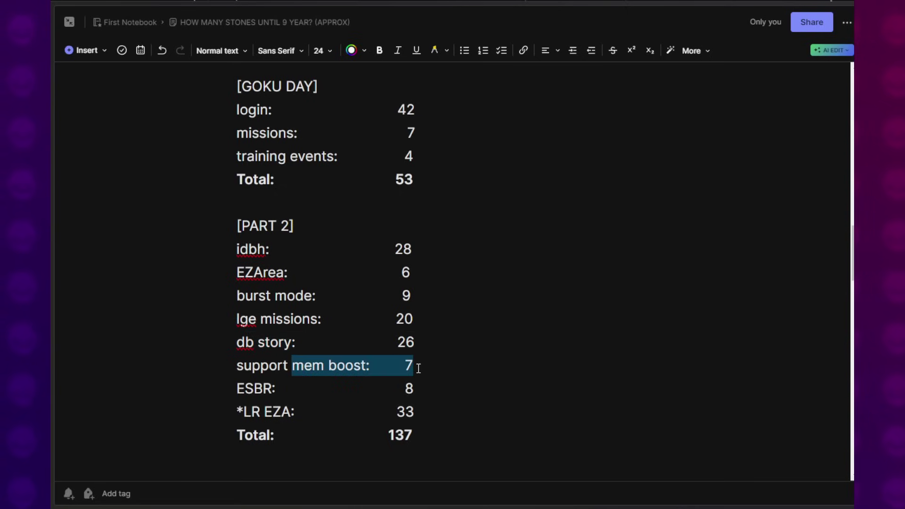
pyautogui.click(416, 372)
pyautogui.moveTo(254, 388); pyautogui.dragTo(420, 385)
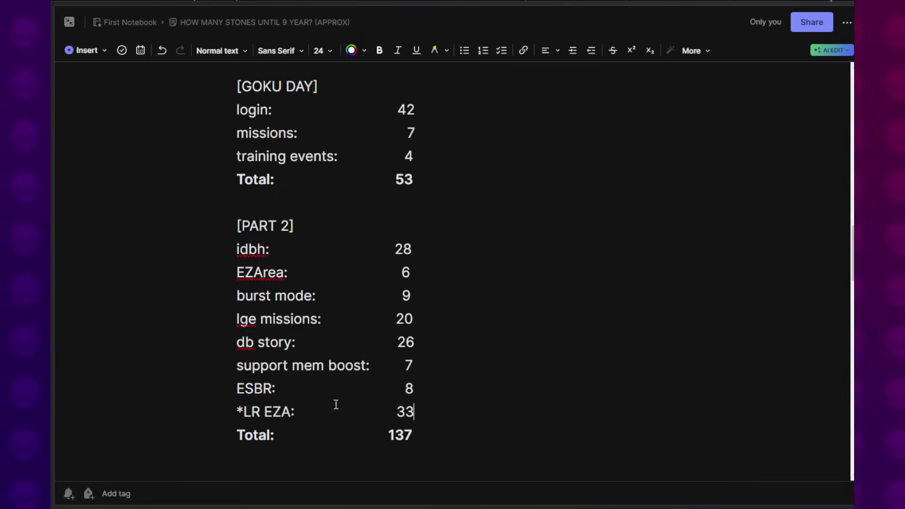
pyautogui.moveTo(237, 409); pyautogui.dragTo(420, 412)
pyautogui.click(420, 412)
pyautogui.moveTo(237, 408); pyautogui.dragTo(421, 407)
pyautogui.click(398, 411)
pyautogui.click(370, 410)
pyautogui.moveTo(422, 413); pyautogui.dragTo(229, 412)
pyautogui.click(243, 412)
pyautogui.click(311, 415)
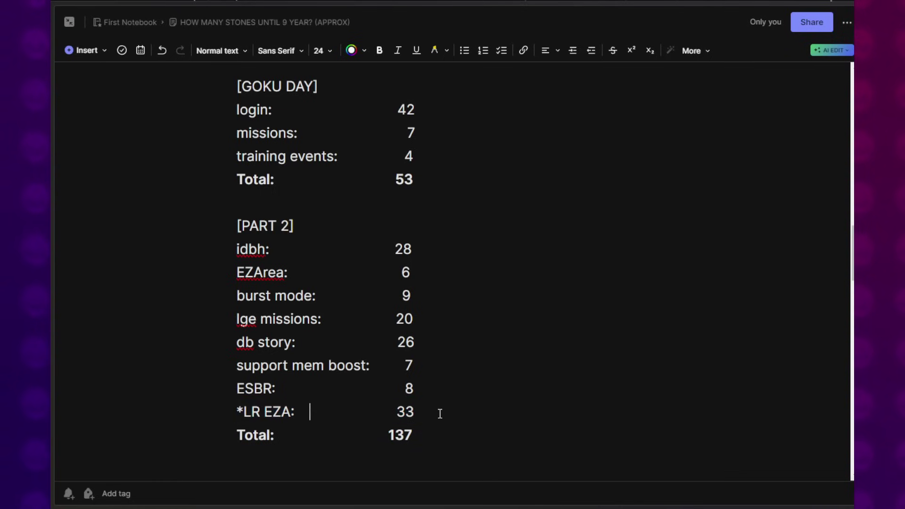
pyautogui.moveTo(414, 435); pyautogui.dragTo(381, 436)
pyautogui.click(404, 429)
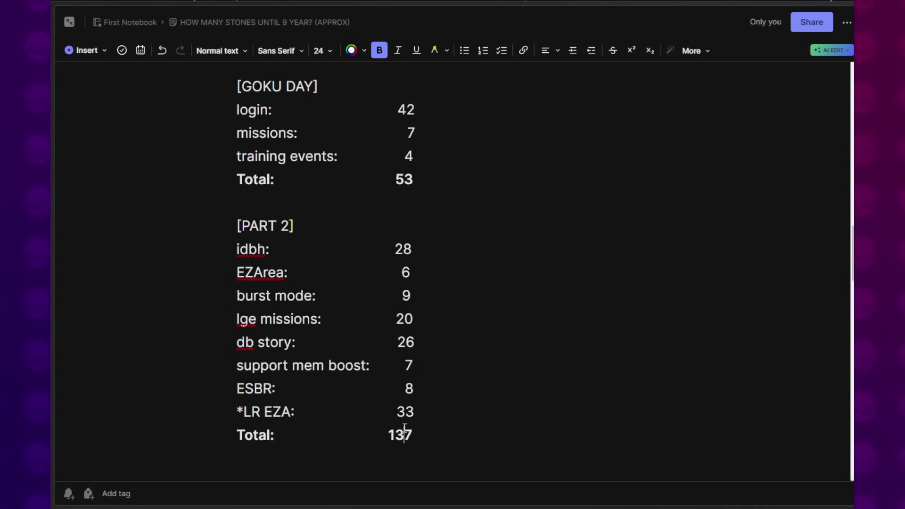
pyautogui.scroll(6, 388, 317)
pyautogui.scroll(6, 386, 346)
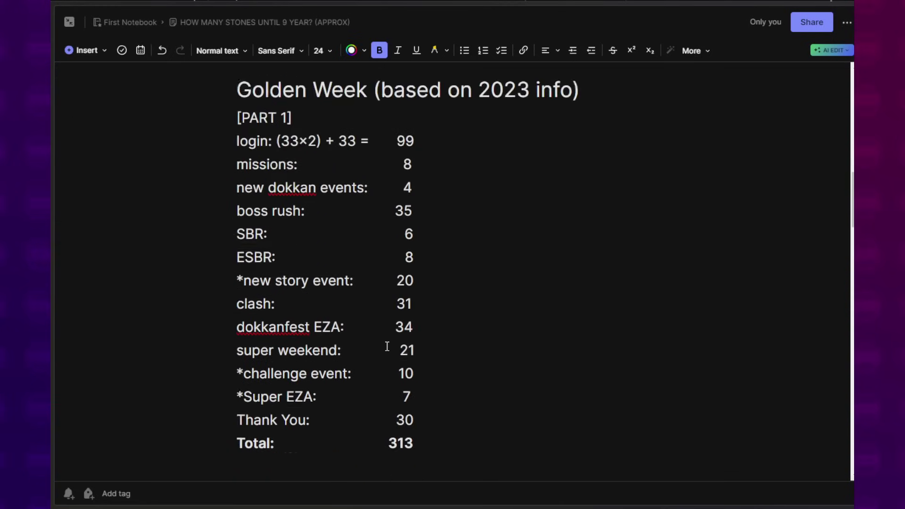
pyautogui.scroll(-7, 334, 295)
pyautogui.scroll(8, 346, 233)
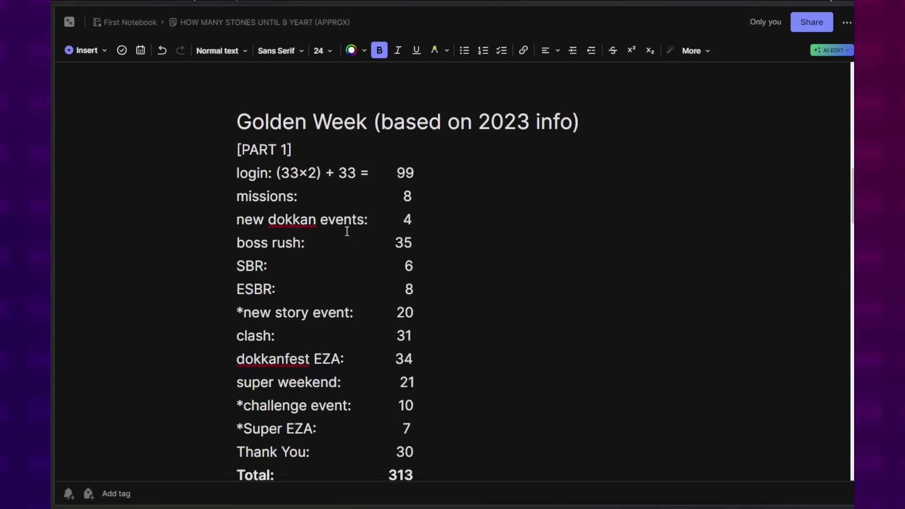
pyautogui.scroll(-4, 332, 145)
pyautogui.scroll(-5, 333, 146)
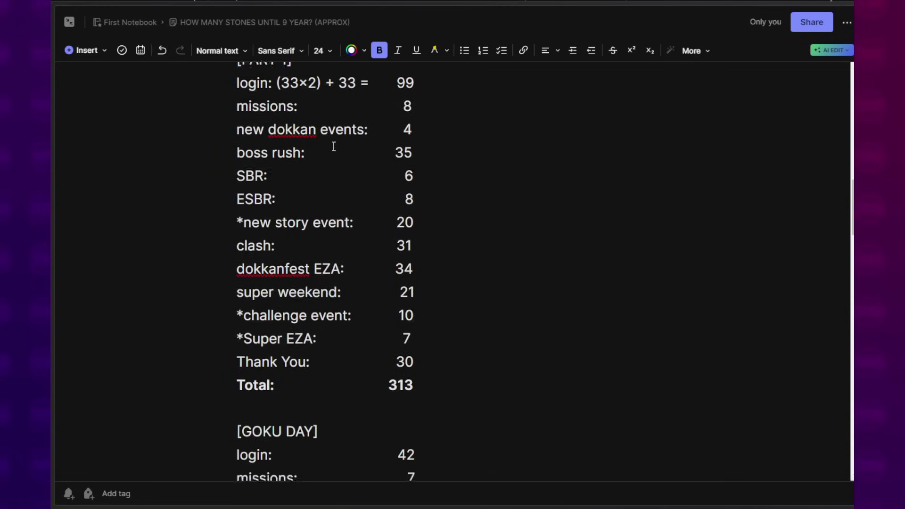
pyautogui.scroll(7, 392, 254)
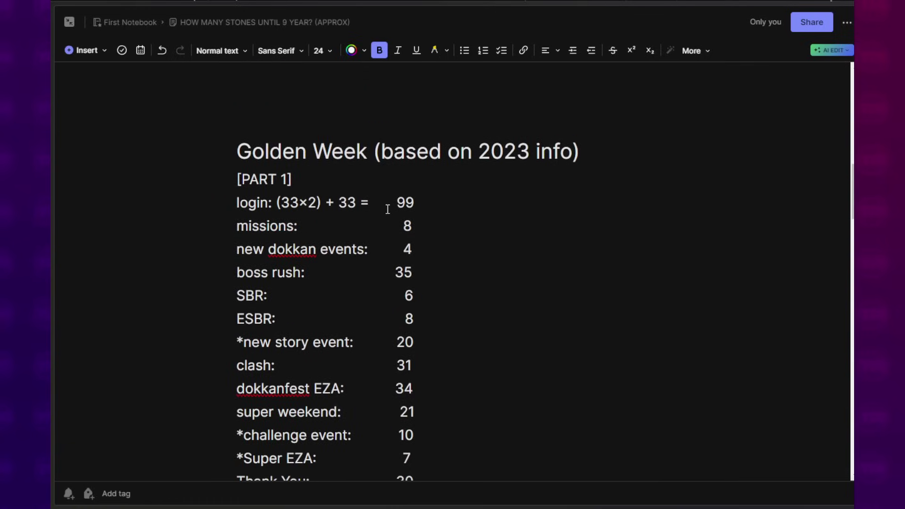
pyautogui.scroll(-4, 383, 219)
pyautogui.scroll(-3, 394, 324)
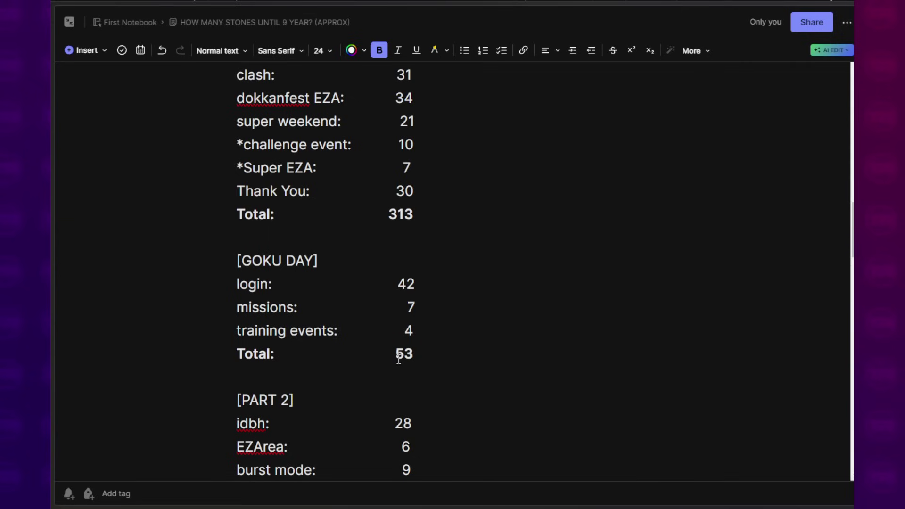
pyautogui.scroll(-4, 399, 358)
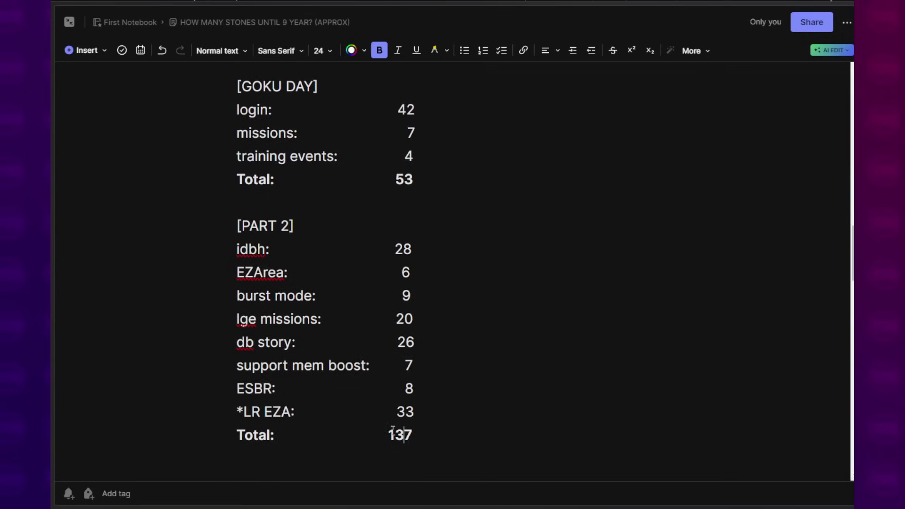
pyautogui.moveTo(389, 433); pyautogui.dragTo(414, 434)
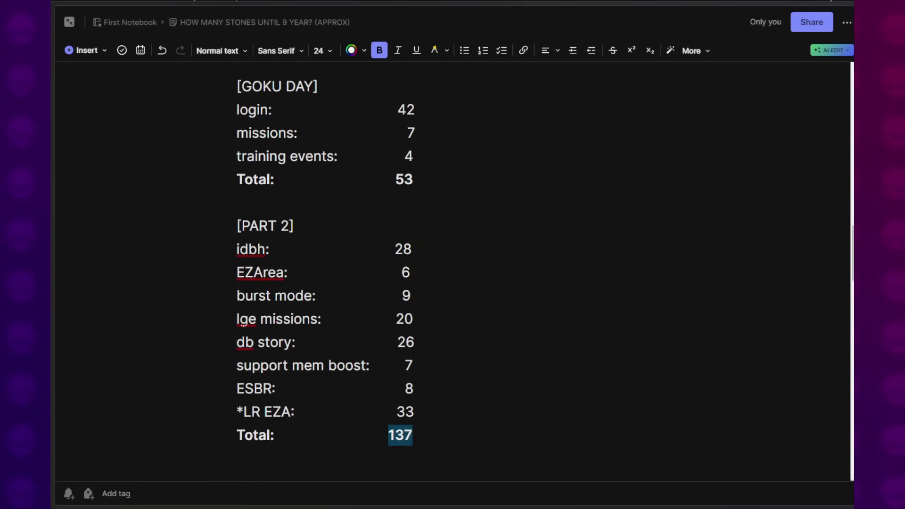
pyautogui.scroll(-4, 434, 318)
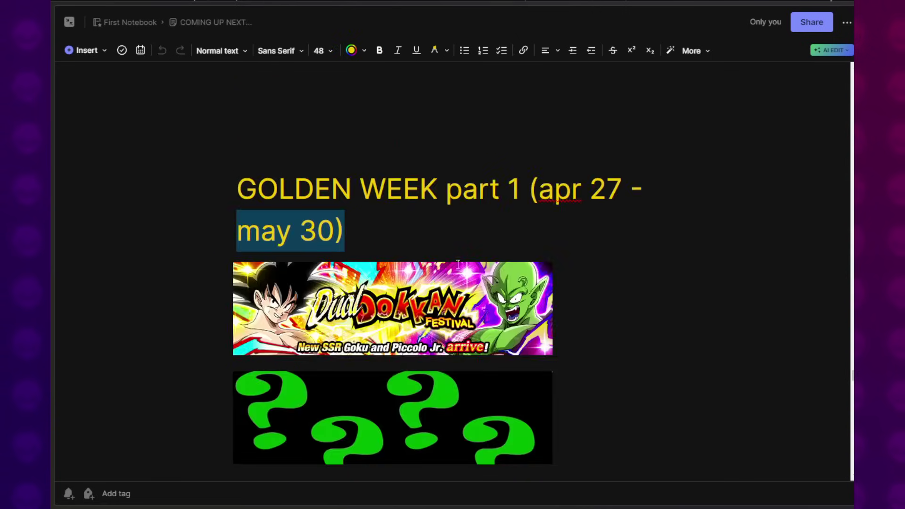
pyautogui.scroll(-13, 450, 265)
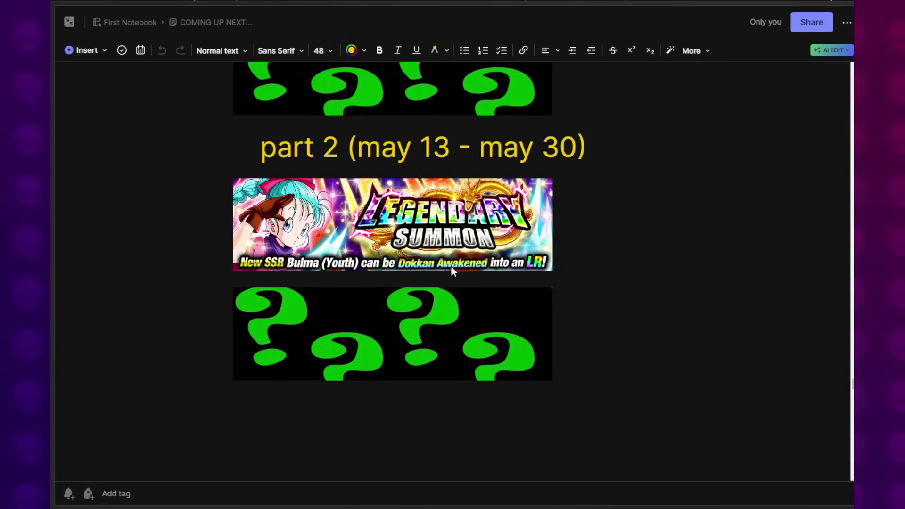
pyautogui.click(307, 325)
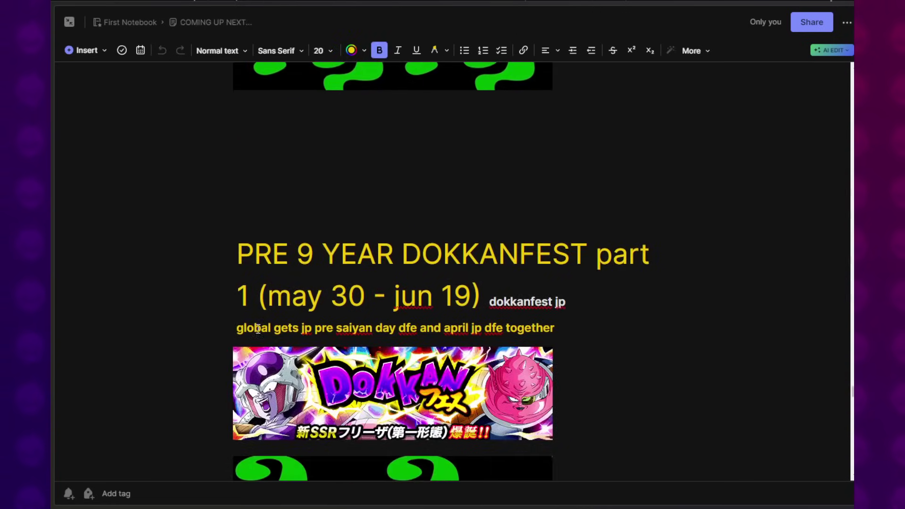
pyautogui.moveTo(242, 330); pyautogui.dragTo(559, 329)
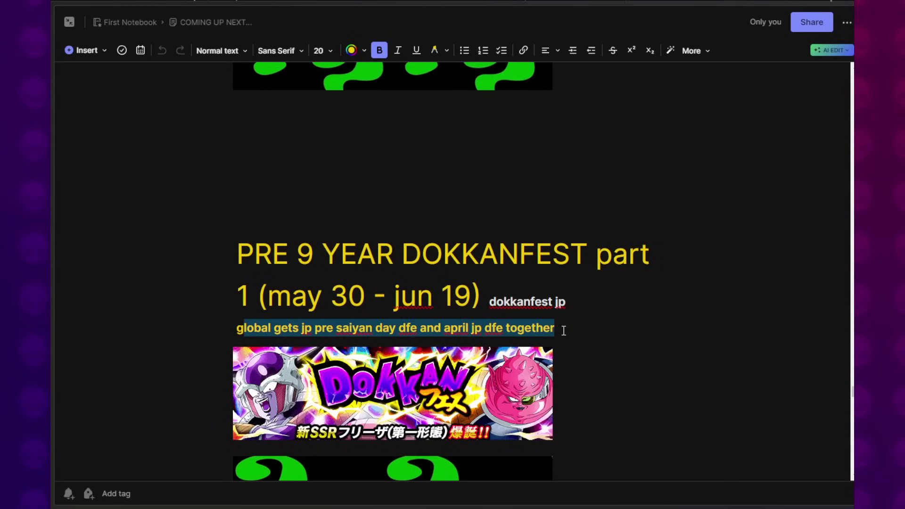
pyautogui.click(564, 330)
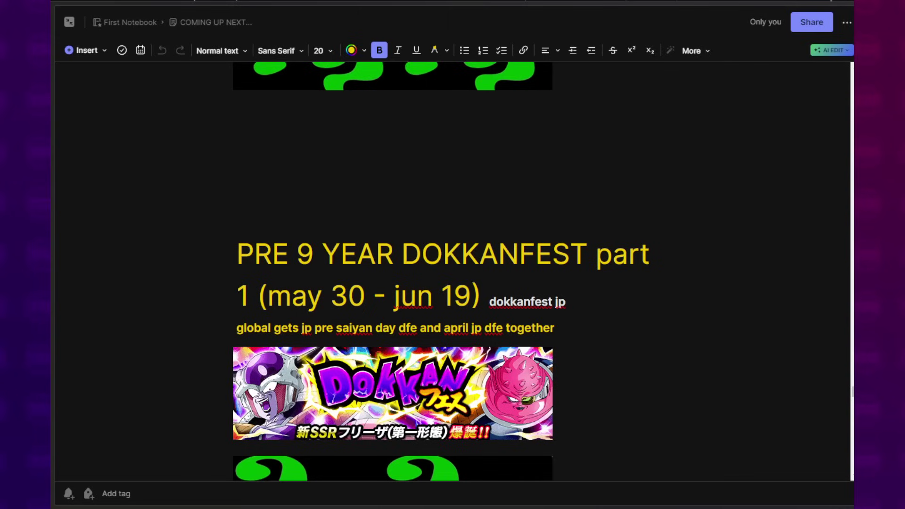
pyautogui.click(434, 327)
pyautogui.scroll(-3, 364, 207)
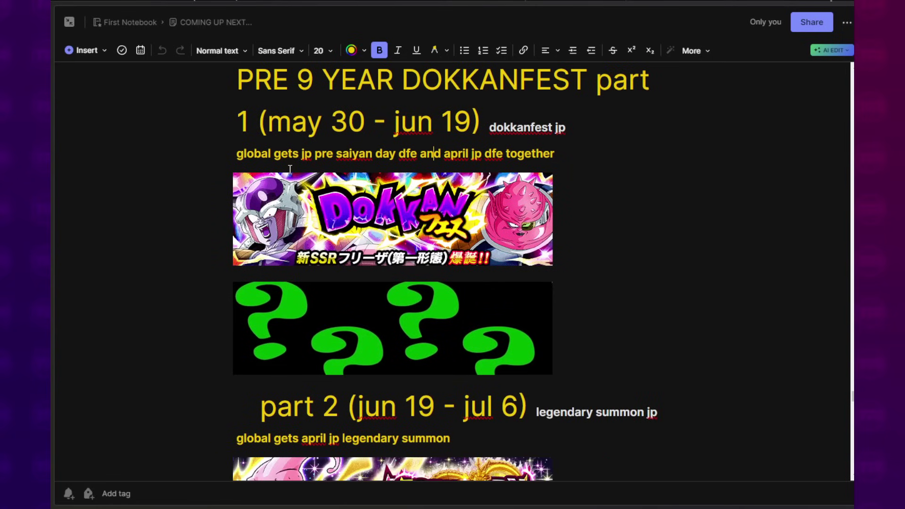
pyautogui.scroll(-2, 377, 400)
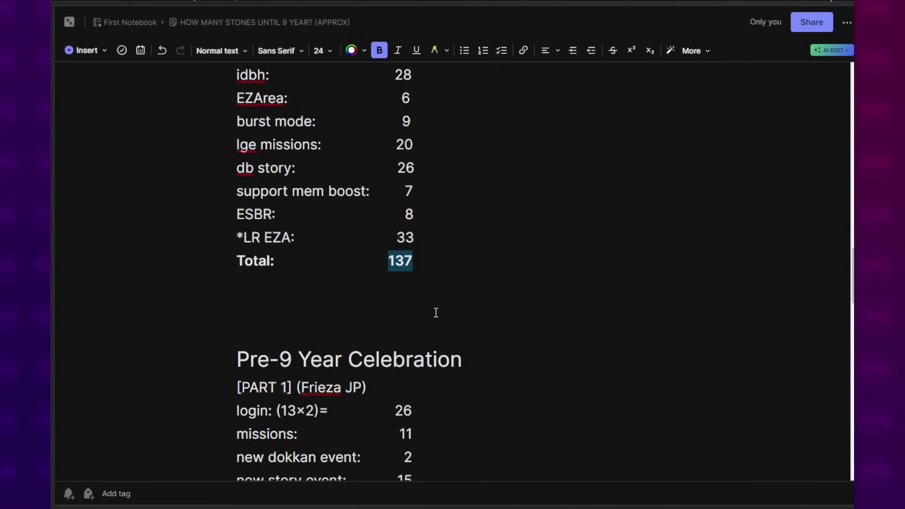
pyautogui.scroll(-2, 436, 313)
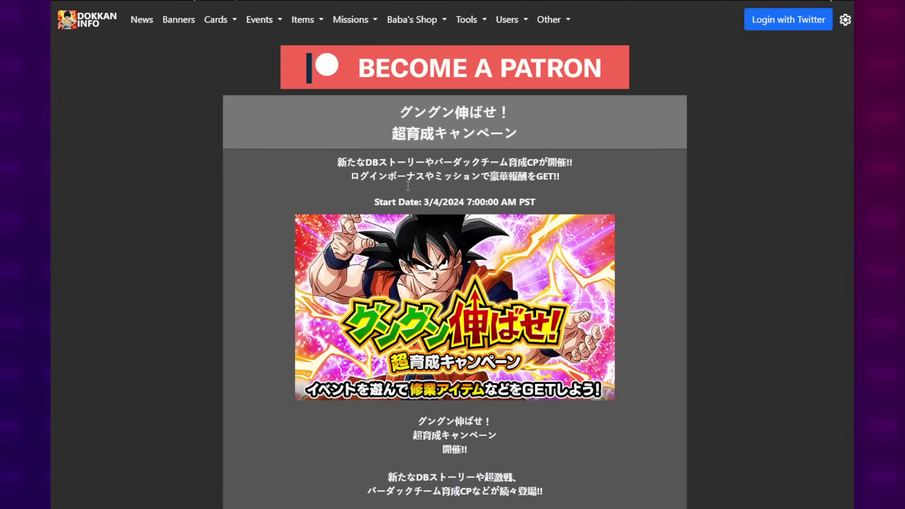
pyautogui.scroll(-8, 397, 290)
pyautogui.scroll(-3, 397, 290)
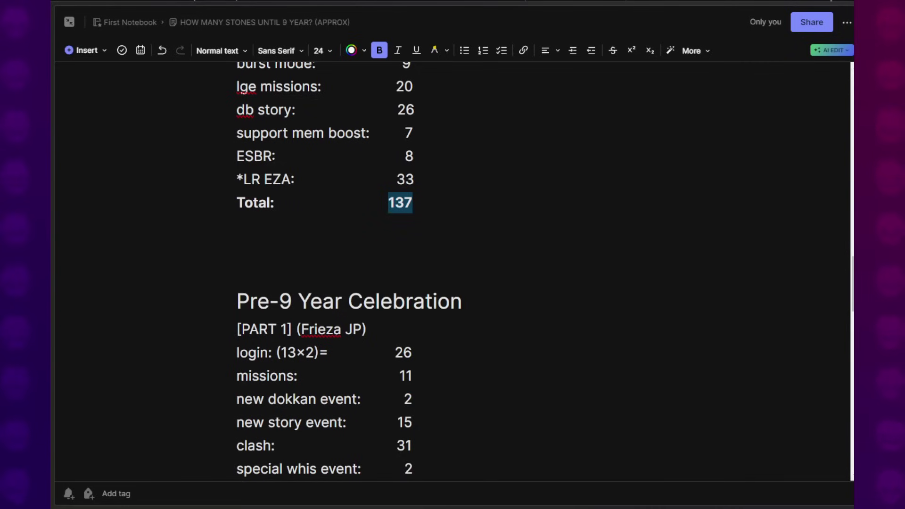
pyautogui.moveTo(273, 353); pyautogui.dragTo(346, 354)
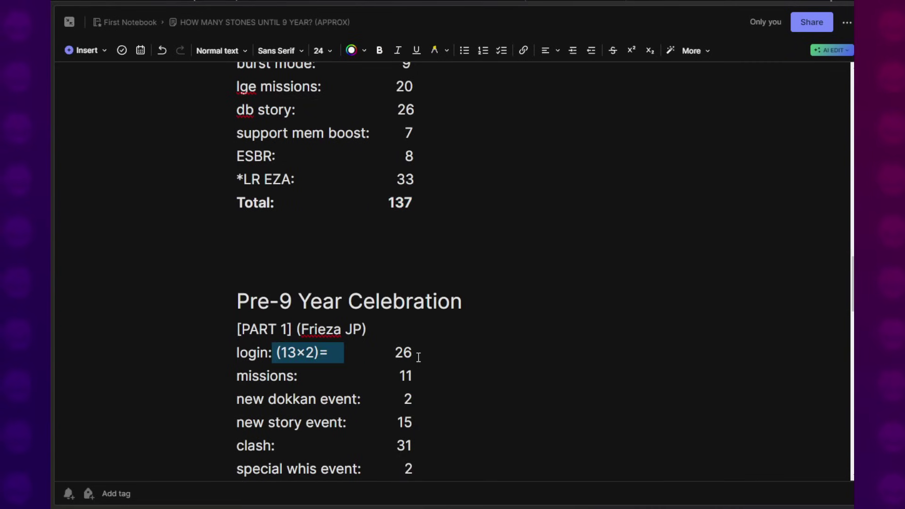
pyautogui.click(418, 358)
pyautogui.click(395, 352)
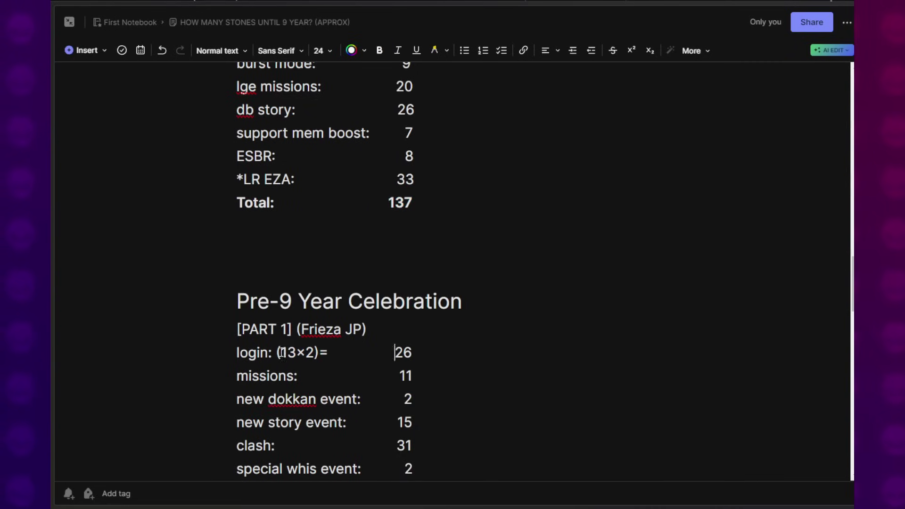
pyautogui.moveTo(281, 353); pyautogui.dragTo(324, 352)
pyautogui.click(418, 353)
pyautogui.moveTo(387, 376); pyautogui.dragTo(419, 375)
pyautogui.moveTo(316, 400); pyautogui.dragTo(417, 403)
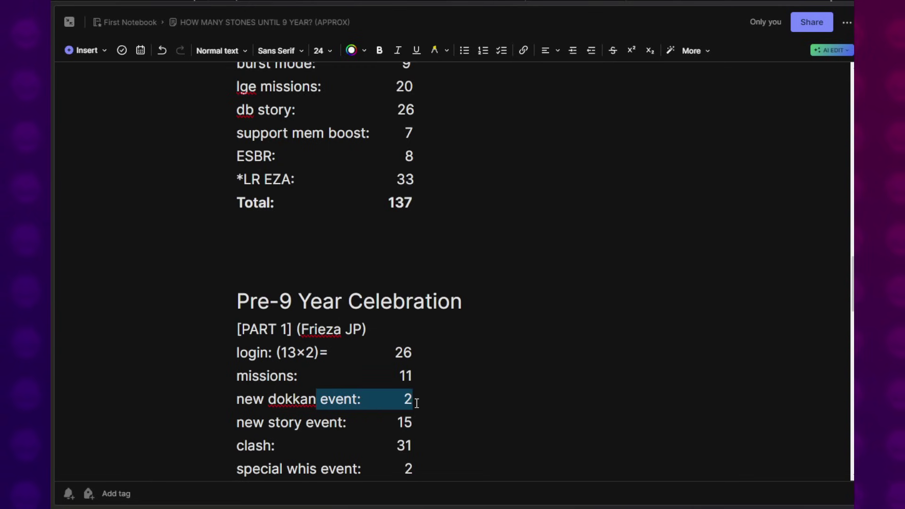
pyautogui.click(416, 403)
pyautogui.scroll(-1, 339, 370)
pyautogui.moveTo(313, 364); pyautogui.dragTo(415, 367)
pyautogui.click(415, 367)
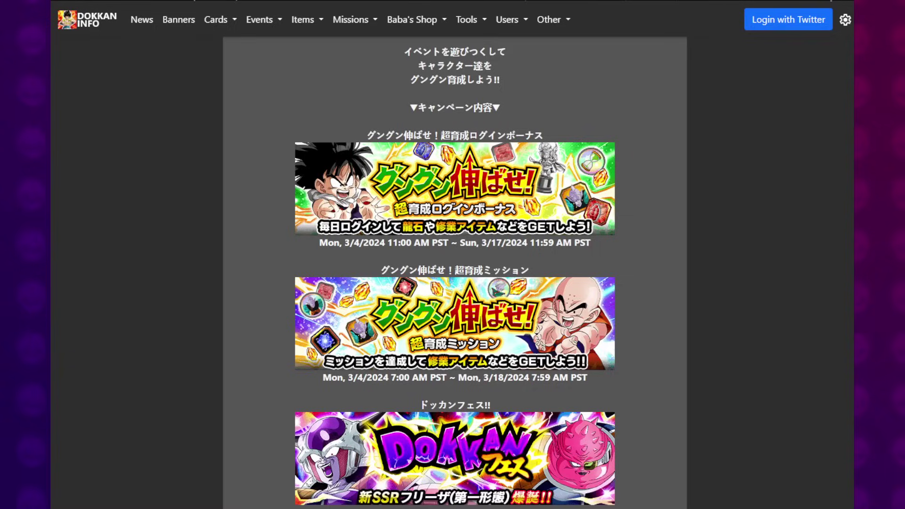
pyautogui.scroll(-10, 400, 268)
pyautogui.scroll(-15, 400, 267)
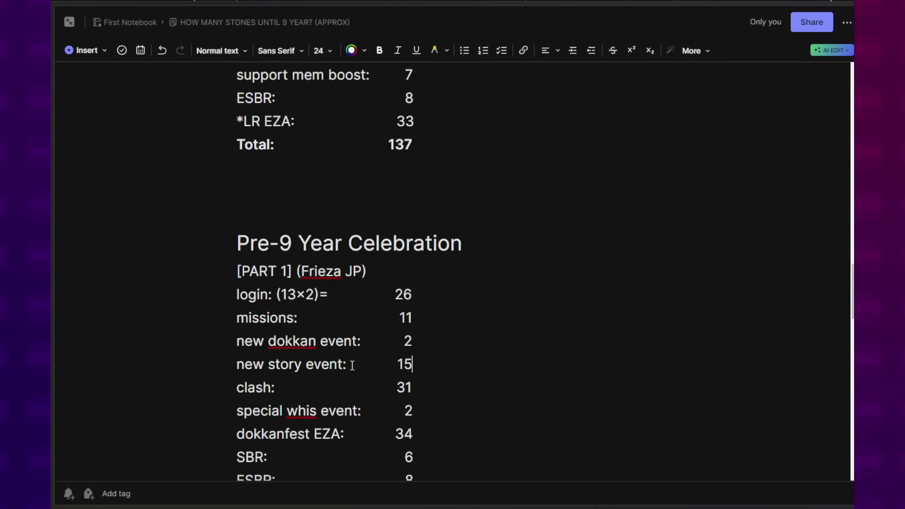
# - Check the Part 1 clash 31 and special whis event 2 entries
pyautogui.moveTo(271, 387); pyautogui.dragTo(434, 391)
pyautogui.click(411, 387)
pyautogui.moveTo(298, 411); pyautogui.dragTo(411, 413)
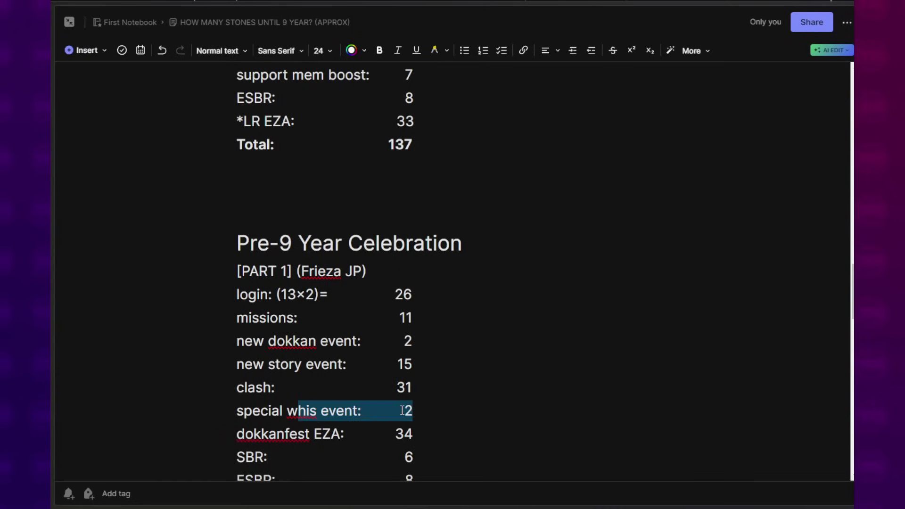
pyautogui.click(401, 410)
pyautogui.scroll(-1, 398, 410)
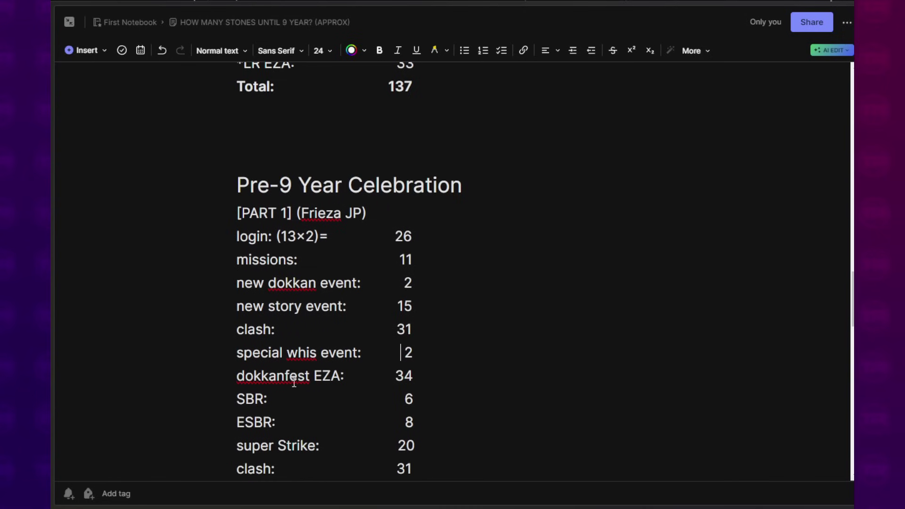
pyautogui.moveTo(291, 377); pyautogui.dragTo(417, 380)
pyautogui.scroll(-2, 416, 379)
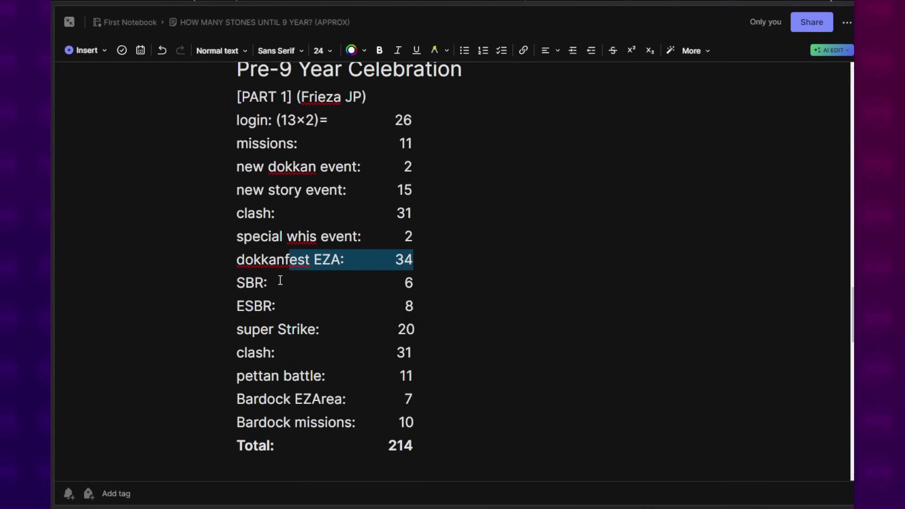
pyautogui.moveTo(280, 283); pyautogui.dragTo(445, 293)
# - Check the ESBR 8 and super Strike 20 entries
pyautogui.moveTo(328, 304); pyautogui.dragTo(454, 311)
pyautogui.click(433, 325)
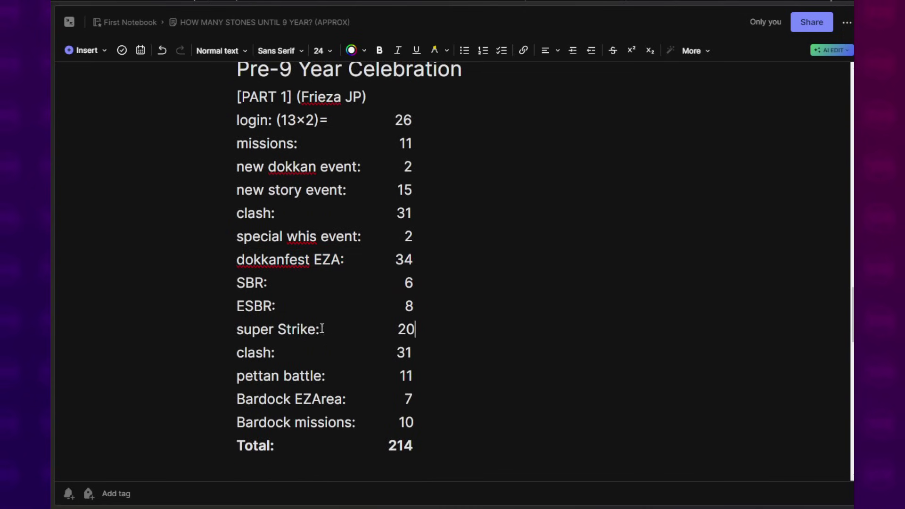
pyautogui.moveTo(322, 329); pyautogui.dragTo(421, 334)
pyautogui.click(422, 333)
pyautogui.moveTo(317, 330); pyautogui.dragTo(424, 333)
pyautogui.click(414, 351)
# - Select the duplicate clash: 31 line and remove it
pyautogui.click(248, 354)
pyautogui.moveTo(248, 354); pyautogui.dragTo(420, 355)
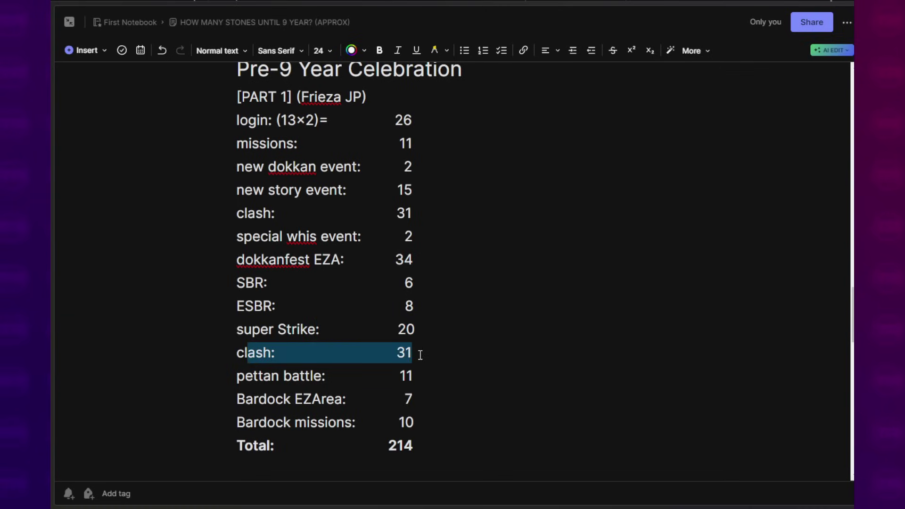
pyautogui.click(416, 356)
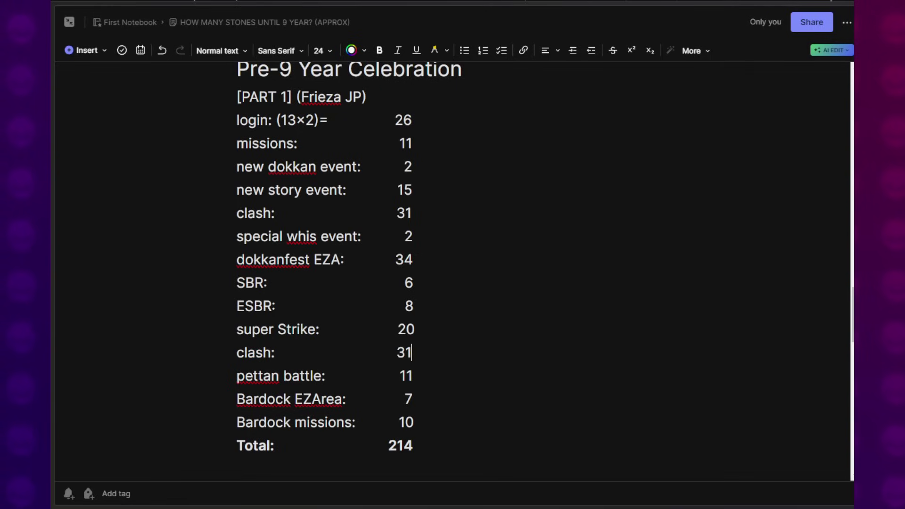
pyautogui.hotkey('ctrl', 'z')
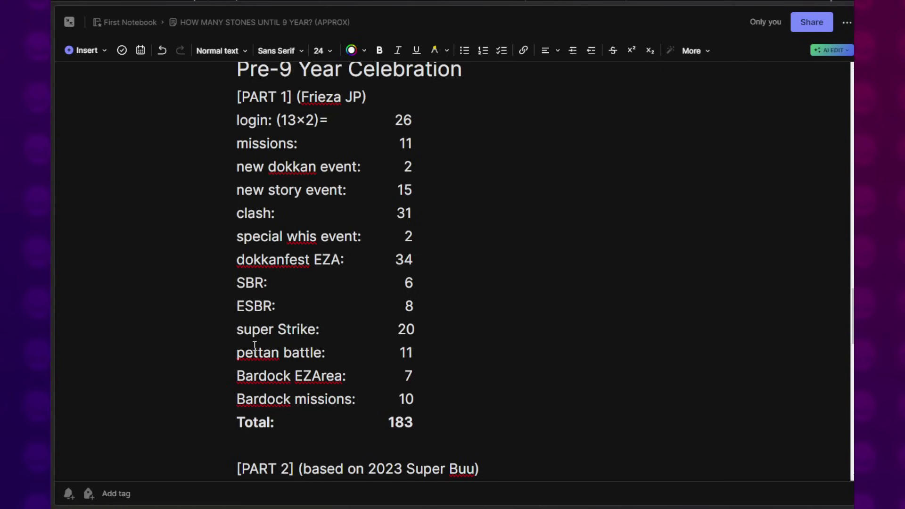
# - Review the pettan battle 11, Bardock EZArea 7 and Bardock missions 10 entries
pyautogui.moveTo(240, 349); pyautogui.dragTo(430, 360)
pyautogui.moveTo(257, 377); pyautogui.dragTo(440, 371)
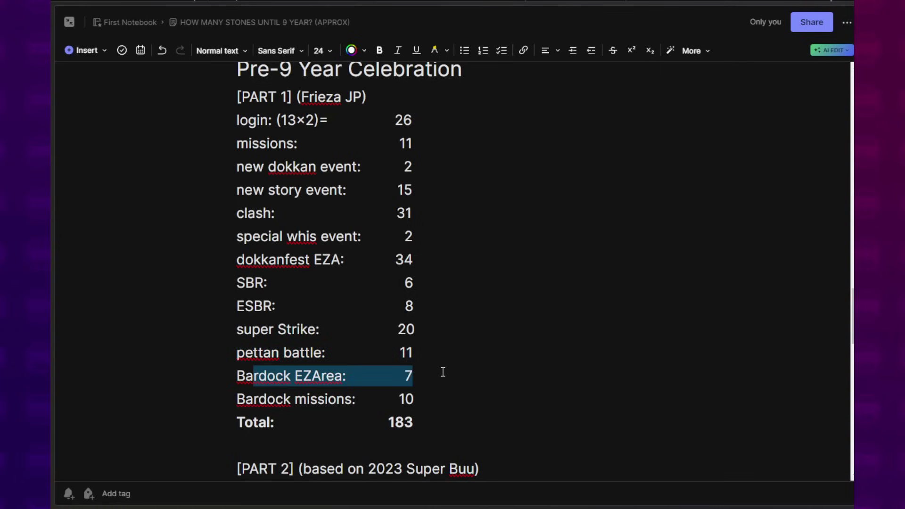
pyautogui.moveTo(273, 396); pyautogui.dragTo(414, 398)
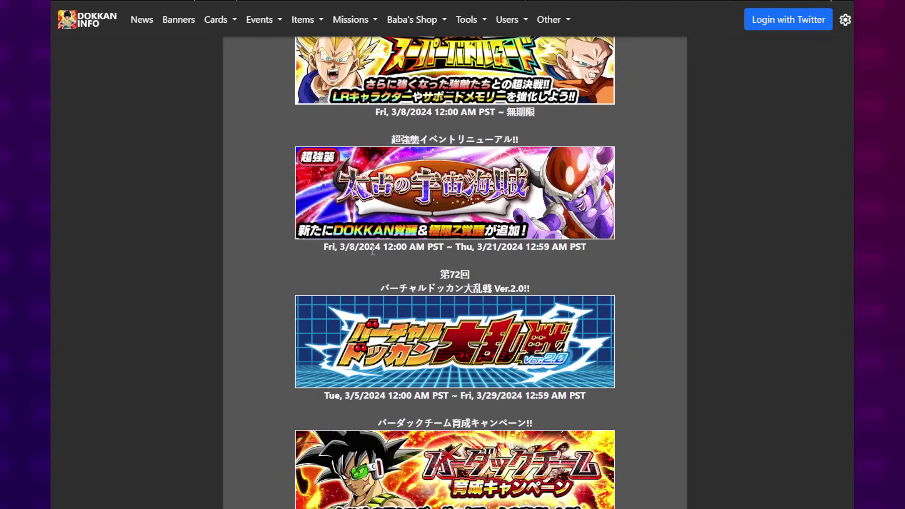
pyautogui.scroll(-4, 372, 250)
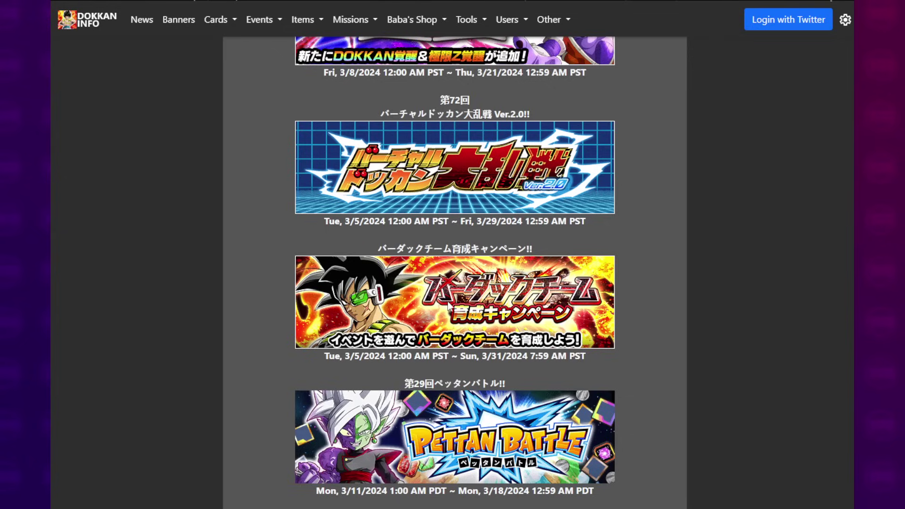
pyautogui.scroll(-4, 448, 305)
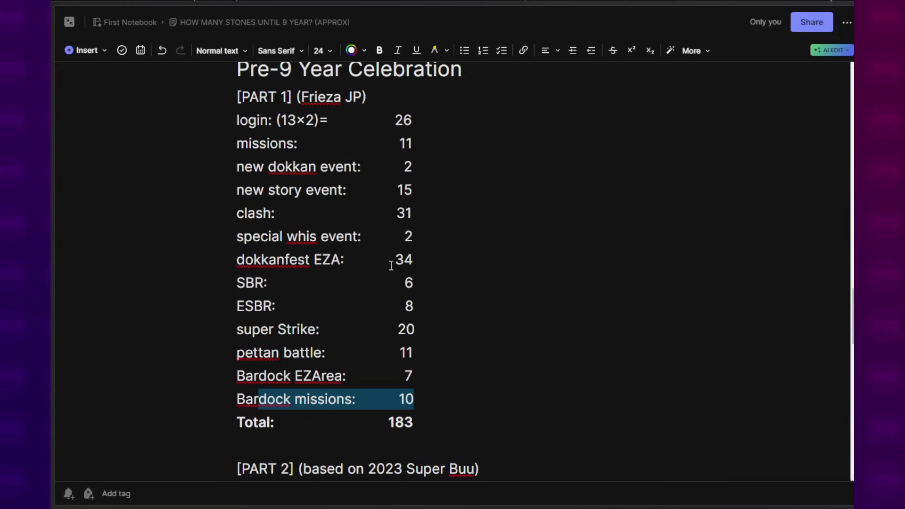
pyautogui.scroll(1, 310, 228)
pyautogui.click(268, 179)
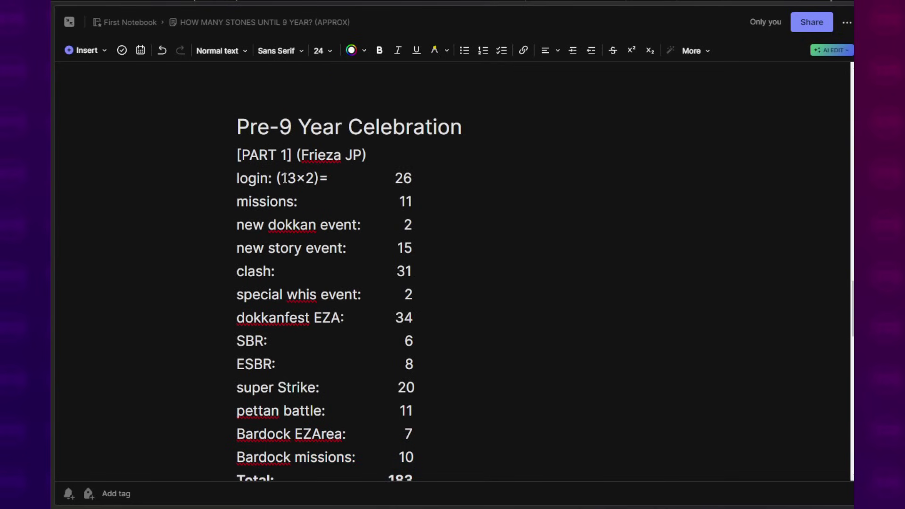
pyautogui.scroll(-1, 284, 178)
pyautogui.moveTo(385, 423); pyautogui.dragTo(414, 422)
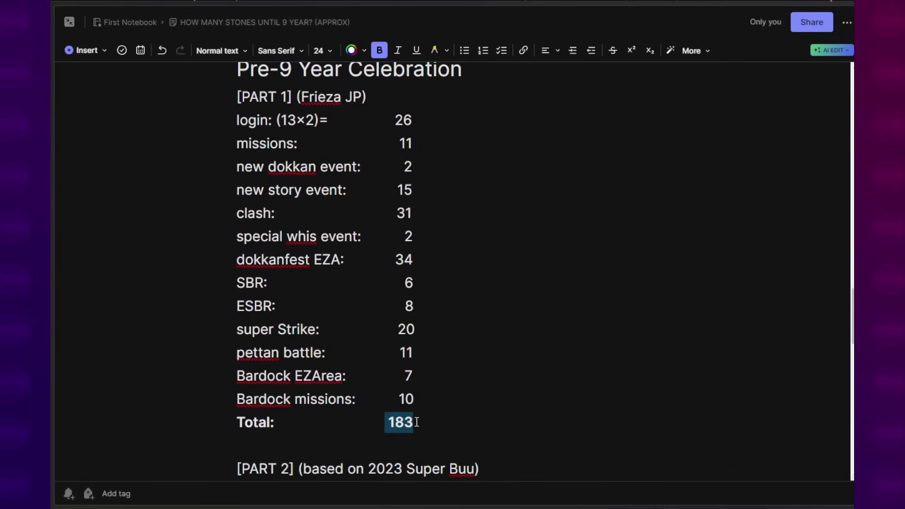
pyautogui.click(416, 422)
pyautogui.moveTo(385, 422); pyautogui.dragTo(415, 422)
pyautogui.moveTo(253, 220); pyautogui.dragTo(413, 212)
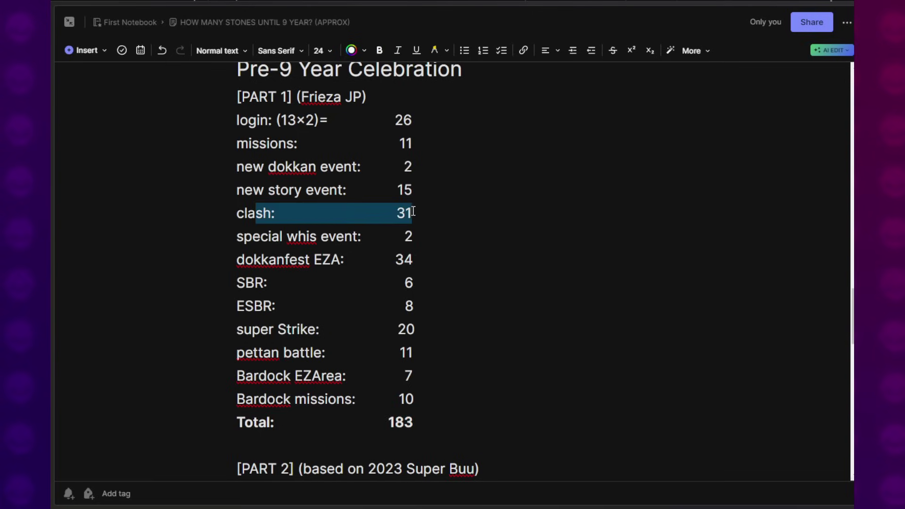
pyautogui.scroll(-1, 414, 362)
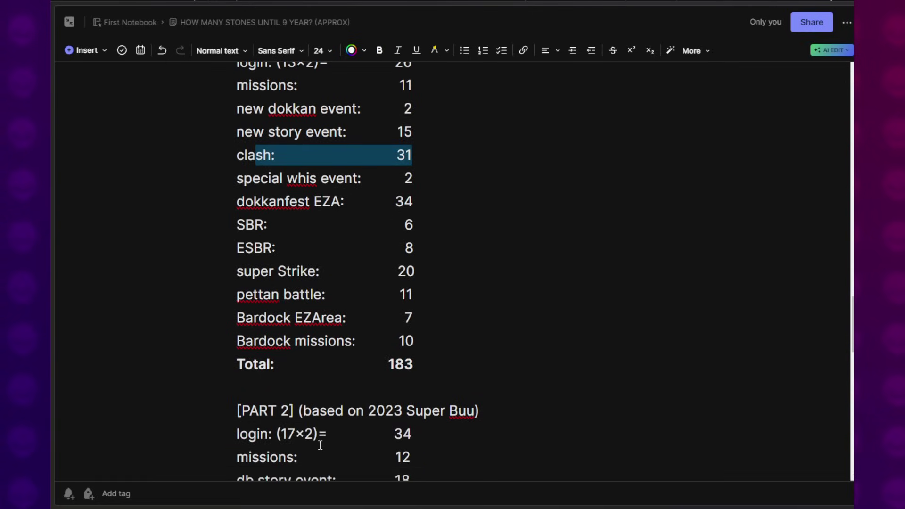
pyautogui.click(301, 413)
pyautogui.moveTo(281, 410); pyautogui.dragTo(473, 410)
pyautogui.click(473, 410)
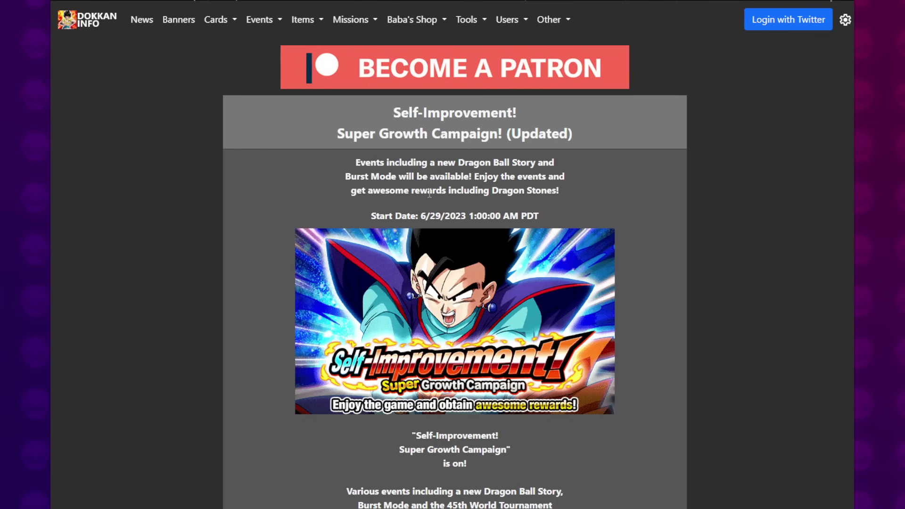
pyautogui.scroll(-6, 430, 193)
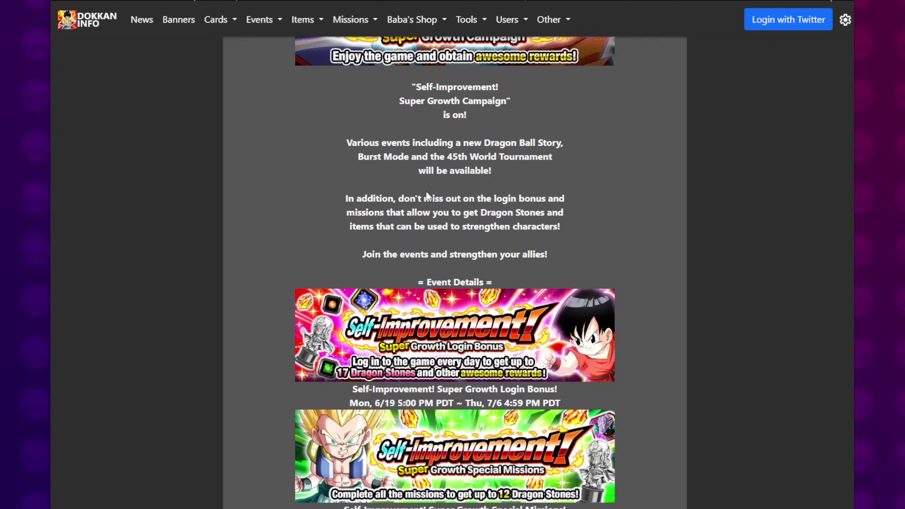
pyautogui.scroll(-3, 426, 191)
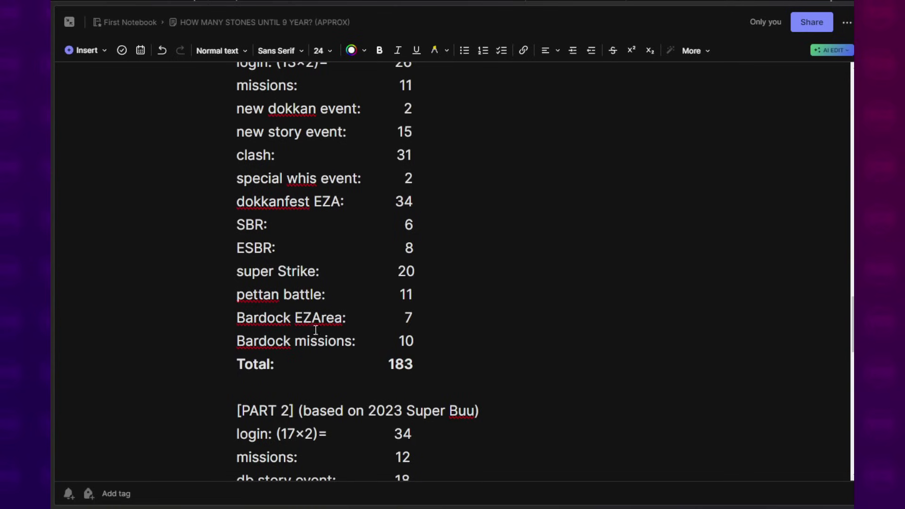
pyautogui.scroll(-4, 317, 333)
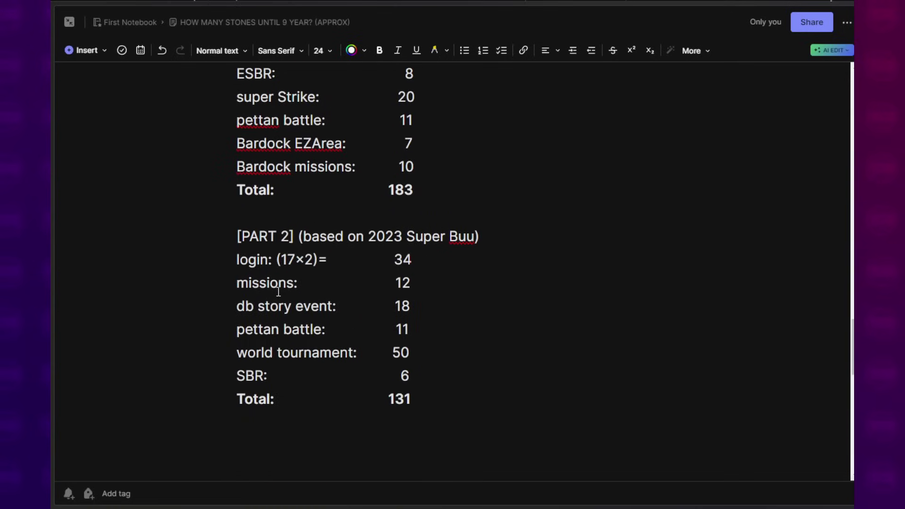
pyautogui.moveTo(282, 261); pyautogui.dragTo(315, 260)
pyautogui.click(314, 260)
pyautogui.moveTo(380, 261); pyautogui.dragTo(413, 261)
pyautogui.click(404, 285)
pyautogui.moveTo(245, 283); pyautogui.dragTo(412, 284)
pyautogui.click(424, 305)
pyautogui.moveTo(276, 307); pyautogui.dragTo(420, 307)
pyautogui.click(420, 308)
pyautogui.click(408, 2)
pyautogui.scroll(-5, 447, 273)
pyautogui.scroll(-15, 446, 275)
pyautogui.moveTo(245, 329); pyautogui.dragTo(424, 333)
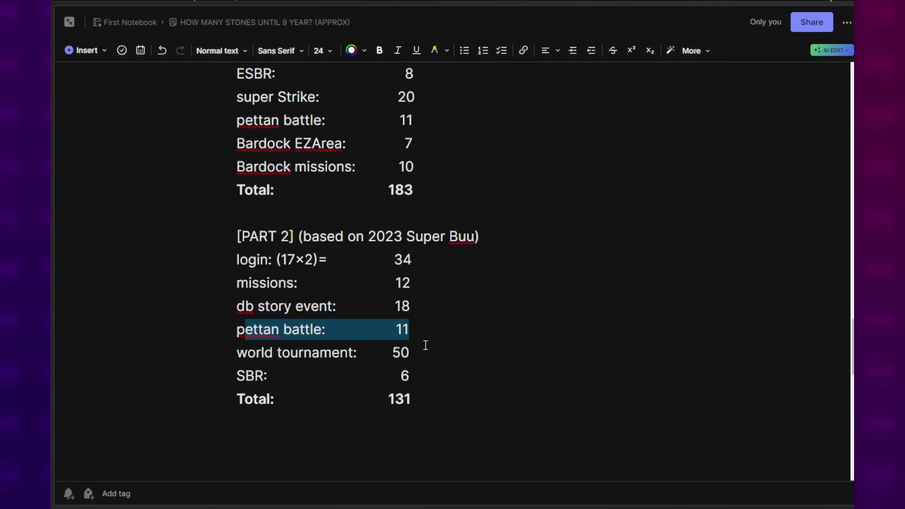
pyautogui.moveTo(255, 352); pyautogui.dragTo(420, 347)
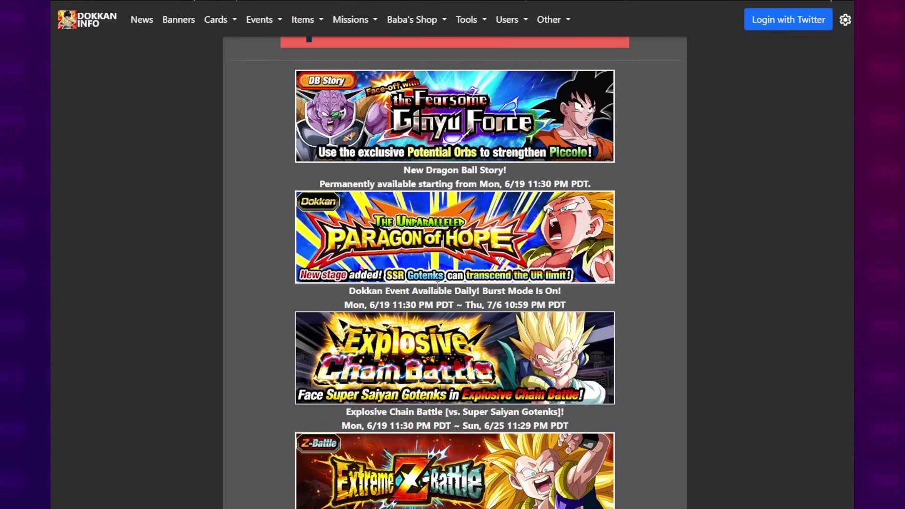
pyautogui.scroll(-5, 470, 267)
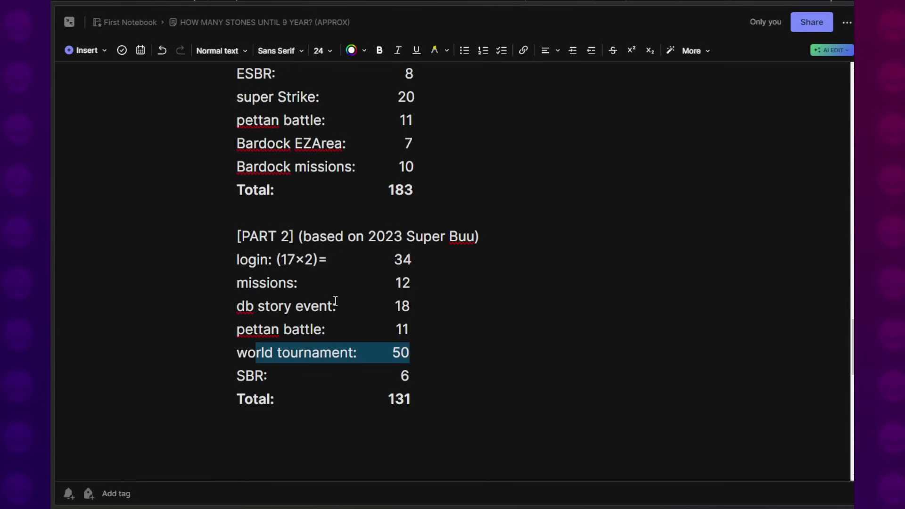
pyautogui.scroll(5, 335, 301)
pyautogui.scroll(-4, 335, 300)
pyautogui.scroll(18, 335, 301)
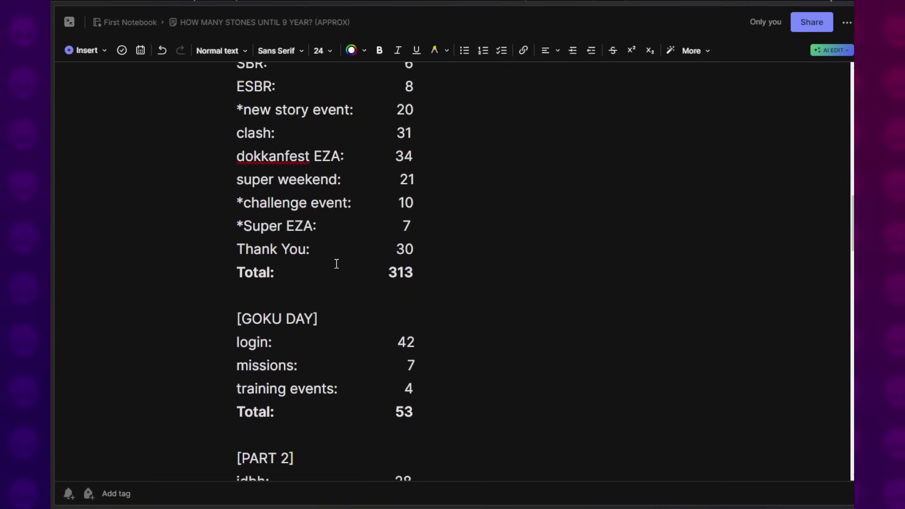
pyautogui.scroll(10, 336, 264)
pyautogui.scroll(-16, 336, 263)
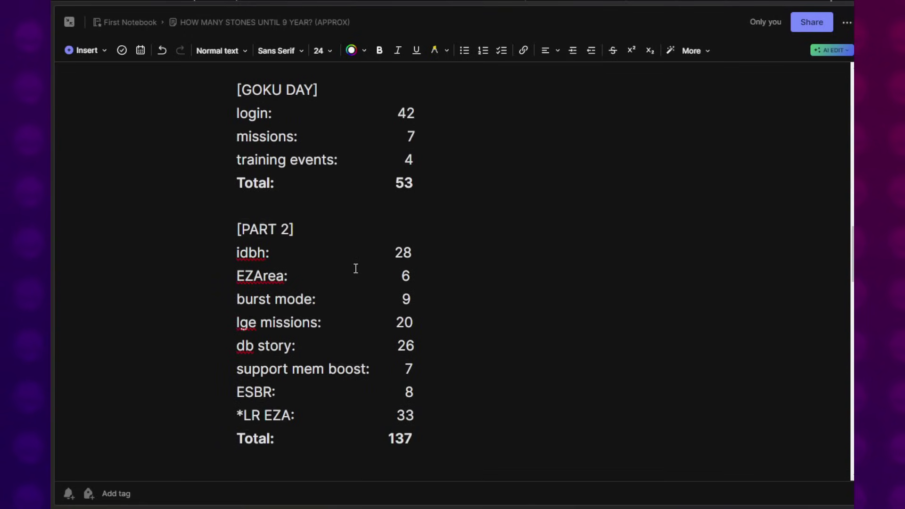
pyautogui.scroll(15, 356, 264)
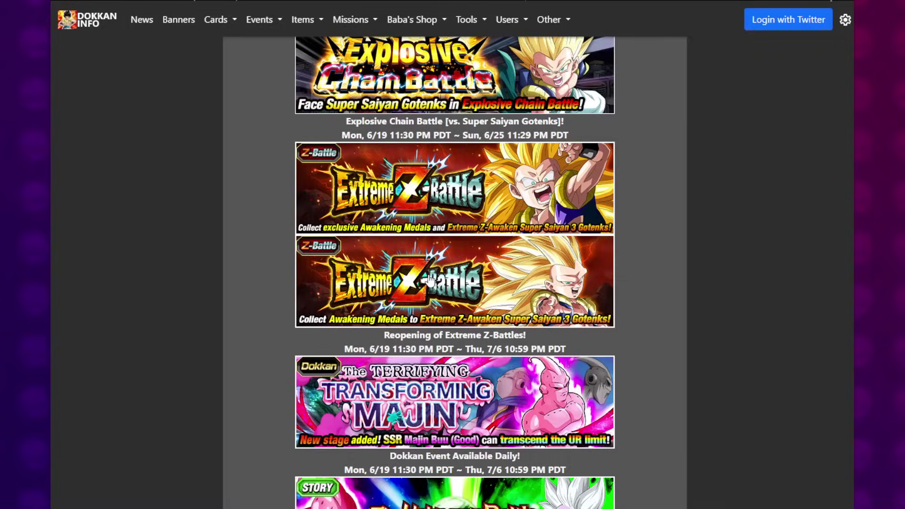
pyautogui.scroll(-4, 430, 278)
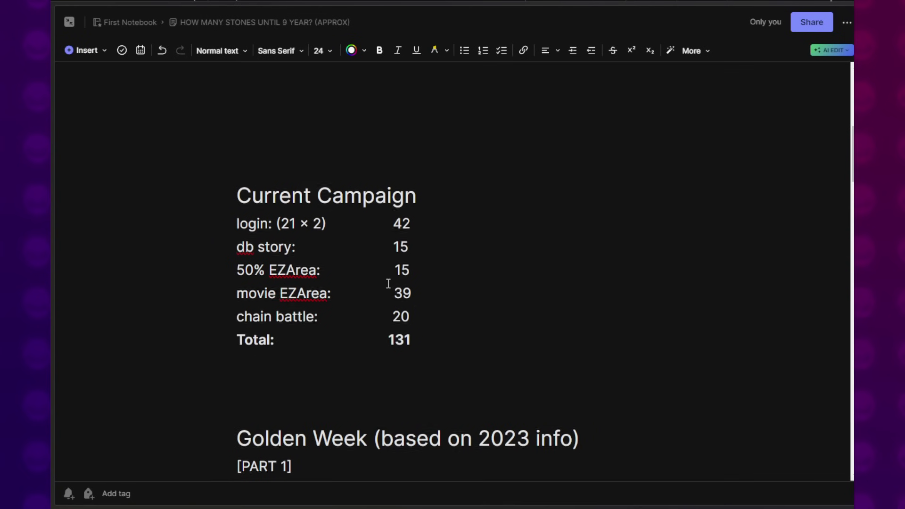
pyautogui.scroll(-15, 388, 282)
pyautogui.scroll(-10, 388, 283)
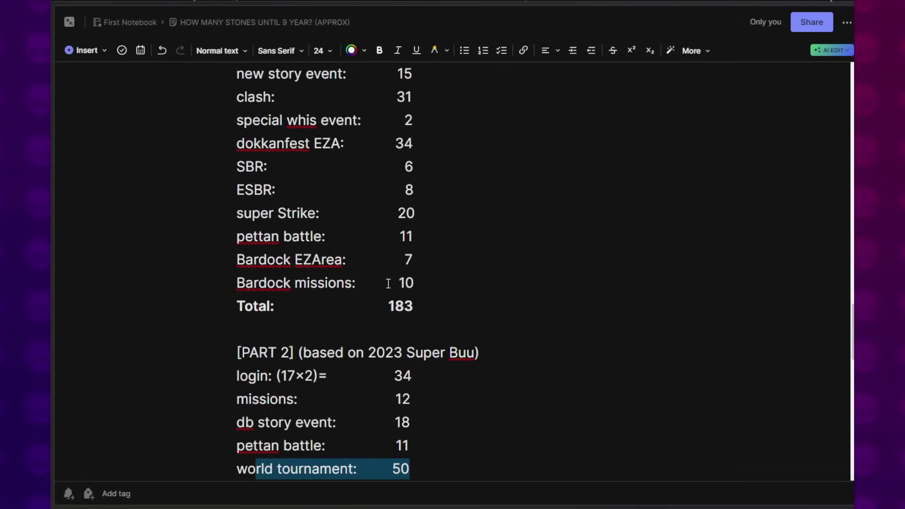
pyautogui.moveTo(331, 372); pyautogui.dragTo(401, 376)
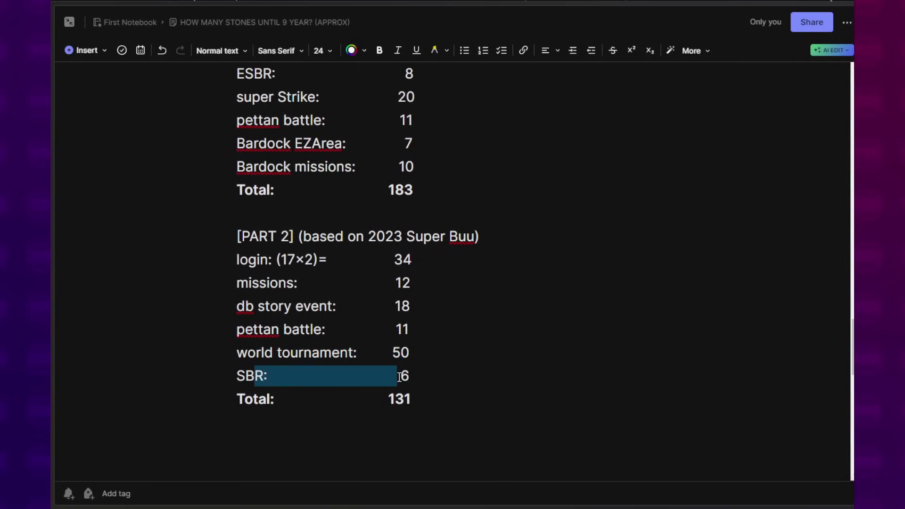
pyautogui.click(415, 375)
pyautogui.doubleClick(401, 405)
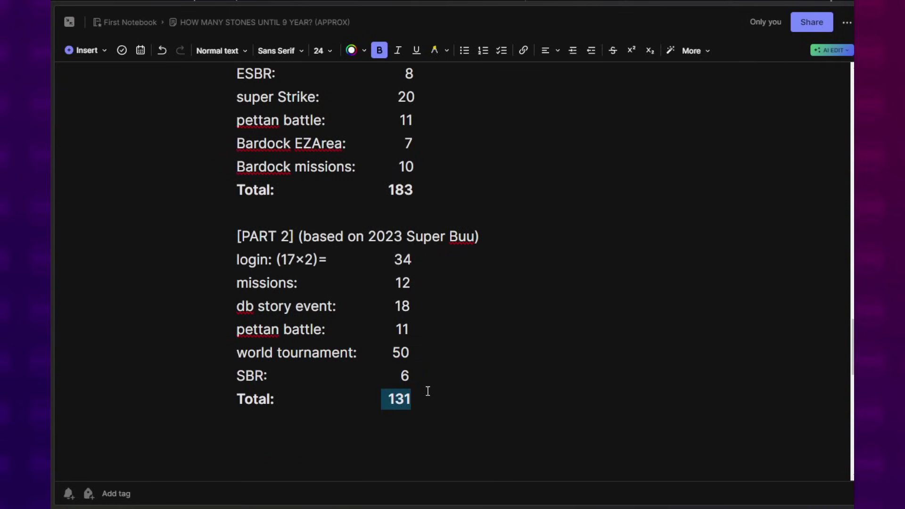
pyautogui.click(428, 391)
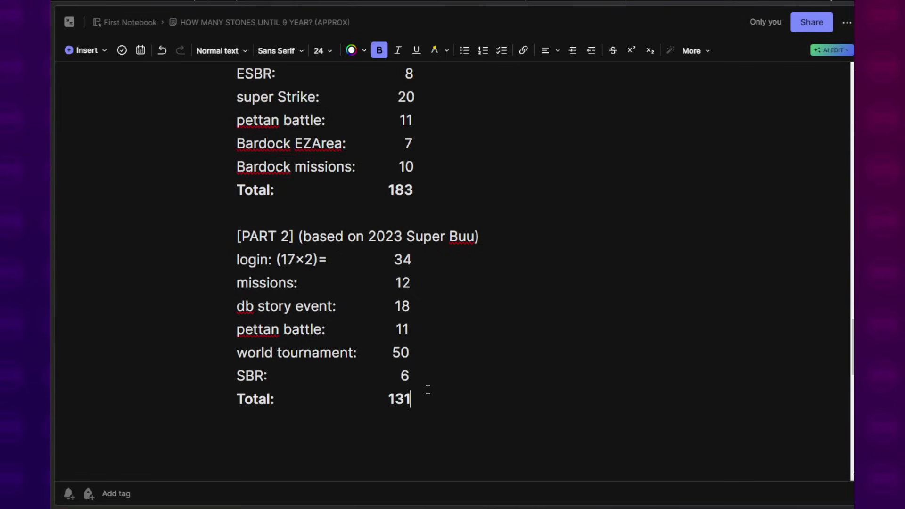
# - Inspect the 9 Year Countdown login row, highlighting the (10 + 7) breakdown and value 17
pyautogui.scroll(-2, 427, 388)
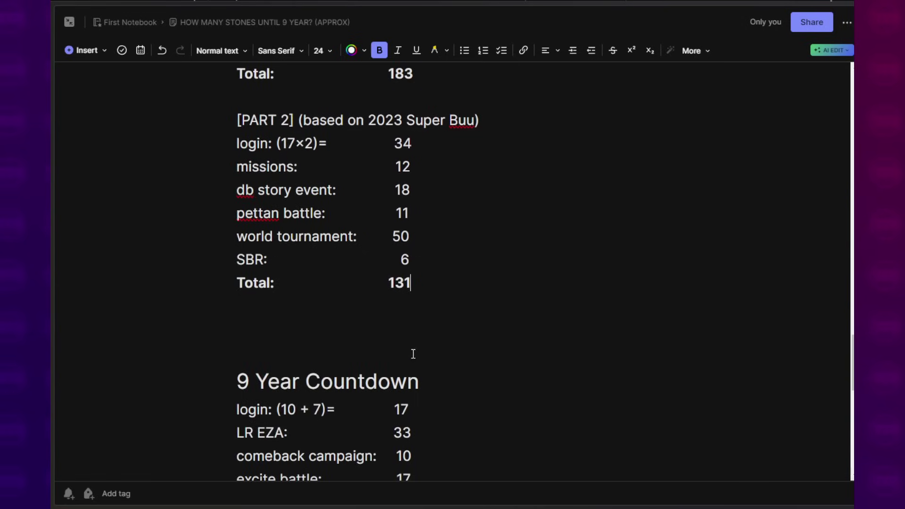
pyautogui.scroll(-2, 396, 333)
pyautogui.moveTo(278, 293); pyautogui.dragTo(301, 296)
pyautogui.press('Right')
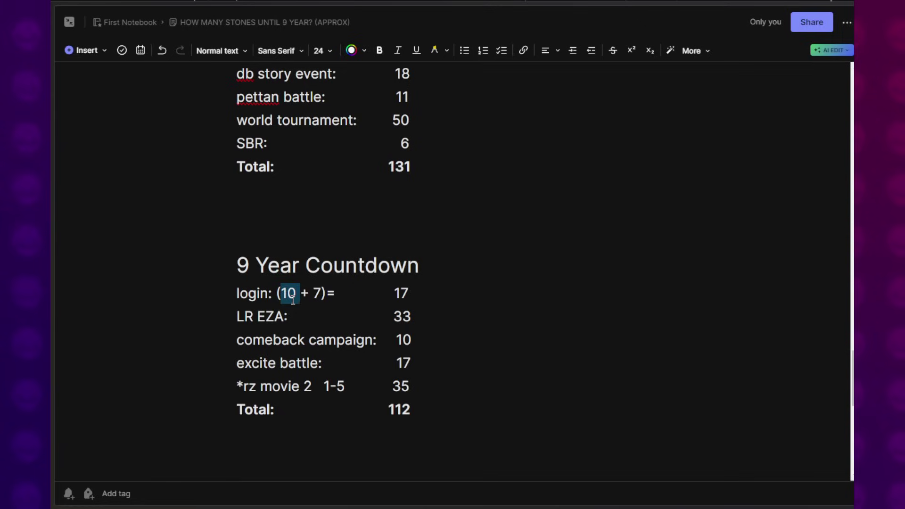
pyautogui.moveTo(282, 295); pyautogui.dragTo(323, 293)
pyautogui.doubleClick(315, 294)
pyautogui.click(315, 296)
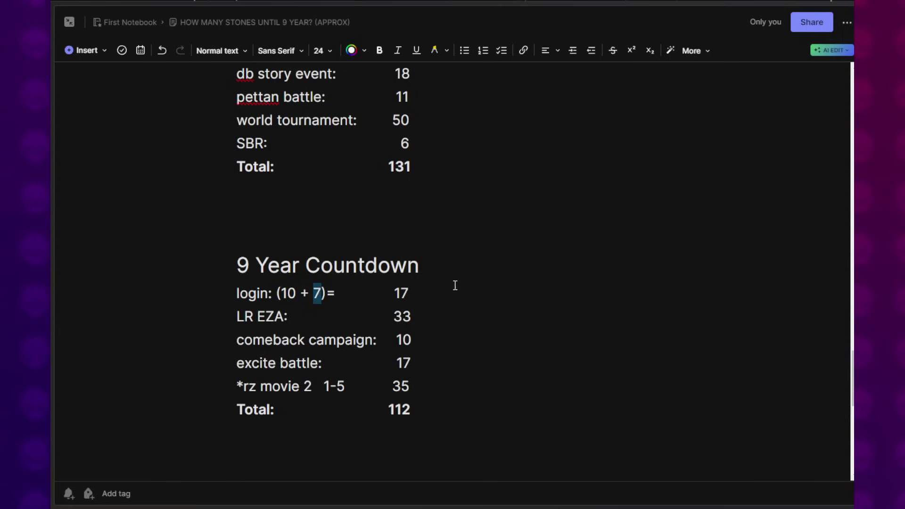
pyautogui.moveTo(417, 293); pyautogui.dragTo(388, 295)
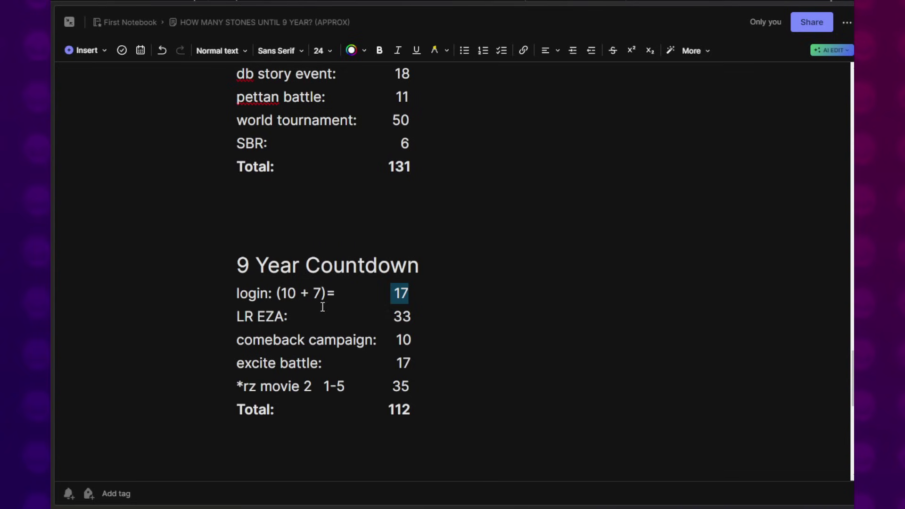
pyautogui.click(285, 316)
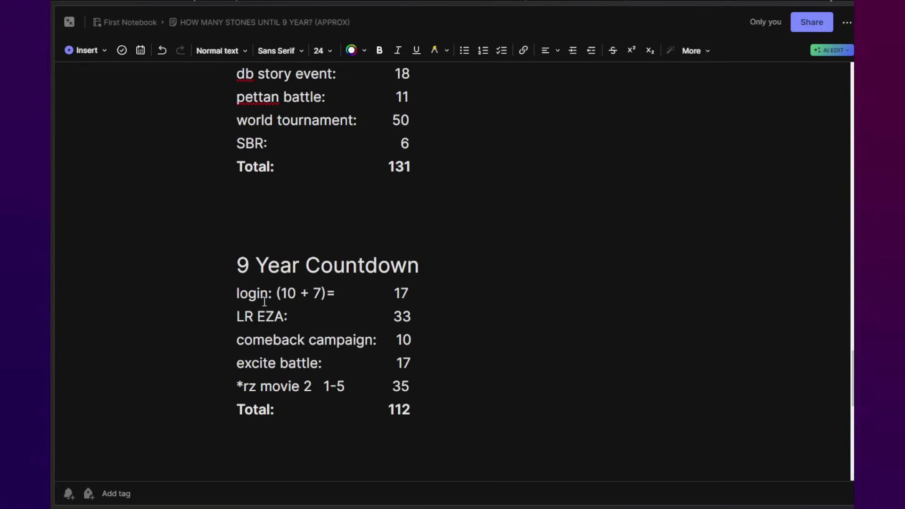
# - Re-check the login formula and its 17 value before editing the row
pyautogui.moveTo(259, 294); pyautogui.dragTo(327, 294)
pyautogui.moveTo(384, 295); pyautogui.dragTo(410, 296)
pyautogui.click(409, 294)
pyautogui.moveTo(313, 295); pyautogui.dragTo(402, 296)
pyautogui.click(401, 295)
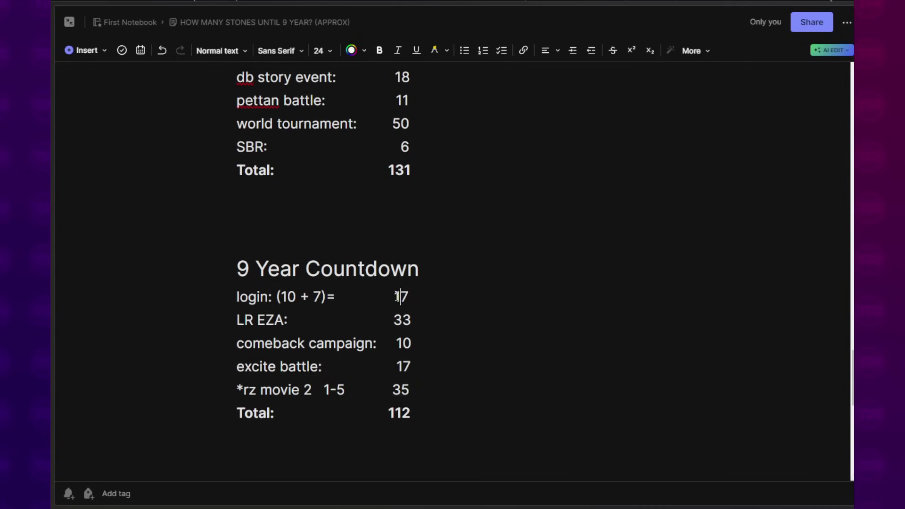
pyautogui.scroll(5, 395, 293)
pyautogui.scroll(-3, 404, 353)
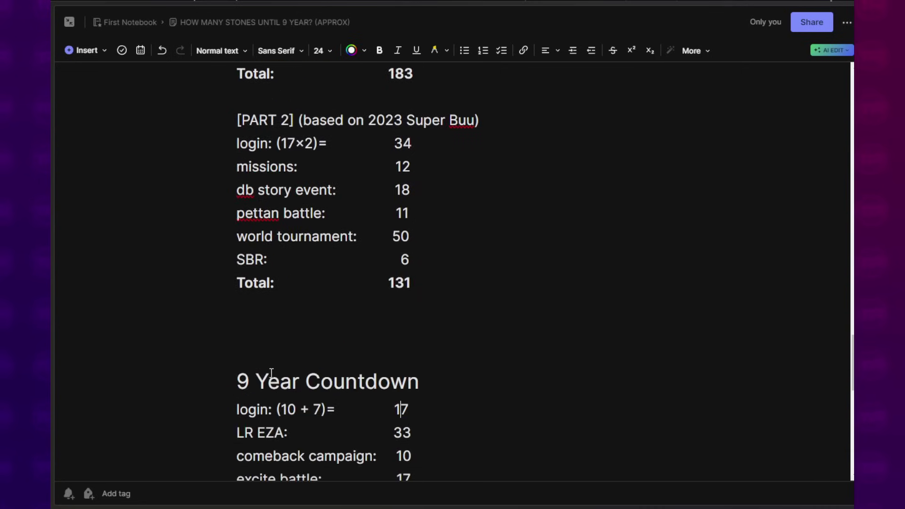
pyautogui.scroll(-1, 412, 347)
# - Change the login value 17 to 10, delete the '(10 + 7)=' formula, and select the LR EZA 33 entry
pyautogui.moveTo(407, 345); pyautogui.dragTo(401, 352)
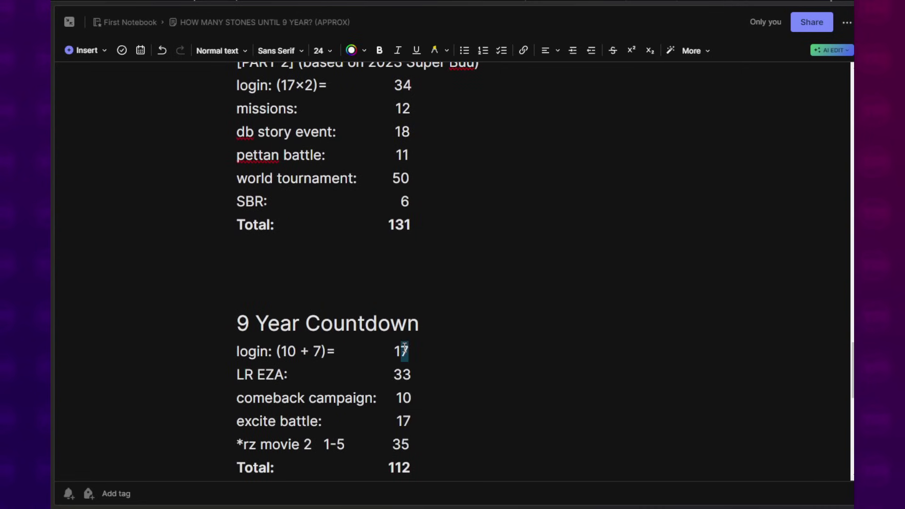
pyautogui.write('0')
pyautogui.moveTo(326, 352); pyautogui.dragTo(299, 354)
pyautogui.write('00')
pyautogui.press('BackSpace')
pyautogui.press('BackSpace')
pyautogui.press('BackSpace')
pyautogui.press('BackSpace')
pyautogui.write('0)')
pyautogui.press('BackSpace')
pyautogui.press('BackSpace')
pyautogui.press('BackSpace')
pyautogui.press('BackSpace')
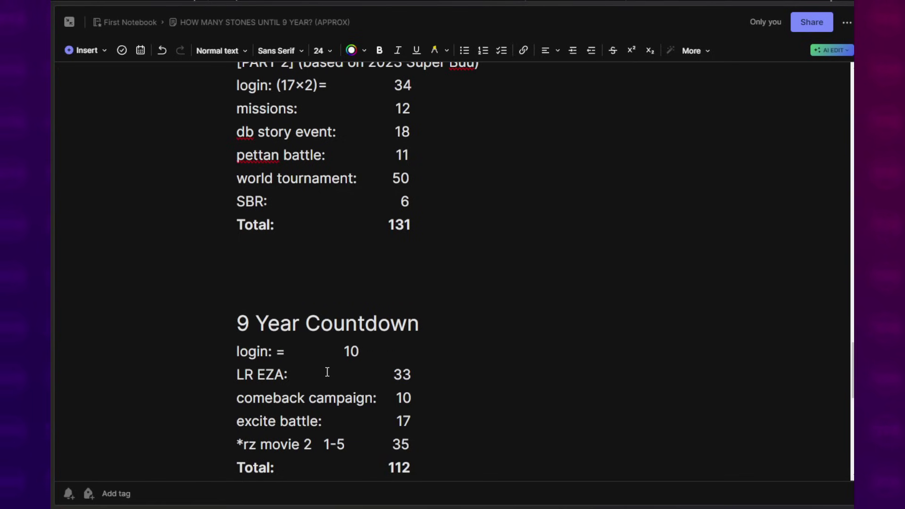
pyautogui.press('Delete')
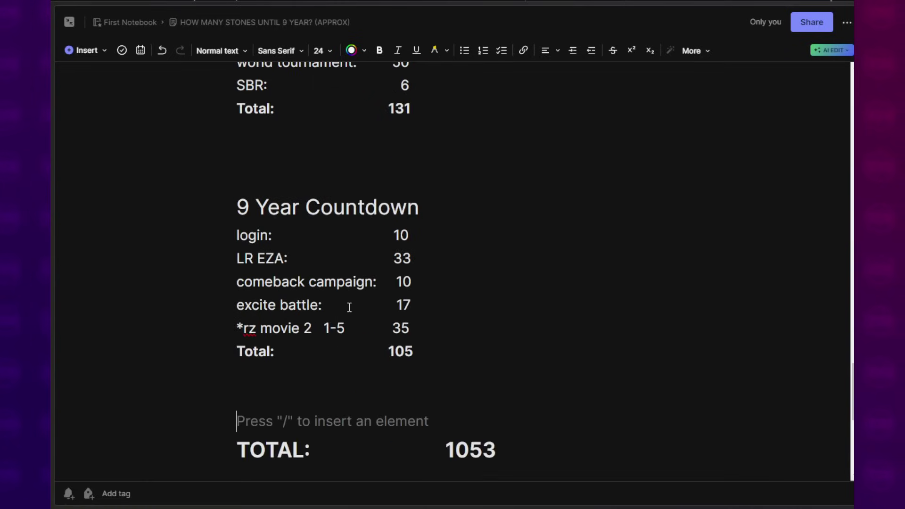
pyautogui.moveTo(257, 258); pyautogui.dragTo(416, 253)
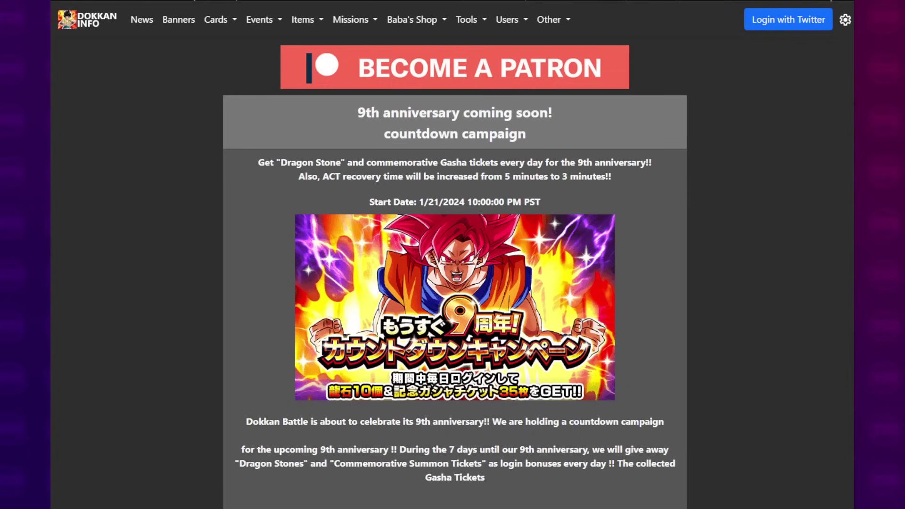
# - Scroll through Dokkan Info's 9th anniversary banners, including Comeback campaign and Ultimate Excite Battle
pyautogui.scroll(-15, 447, 292)
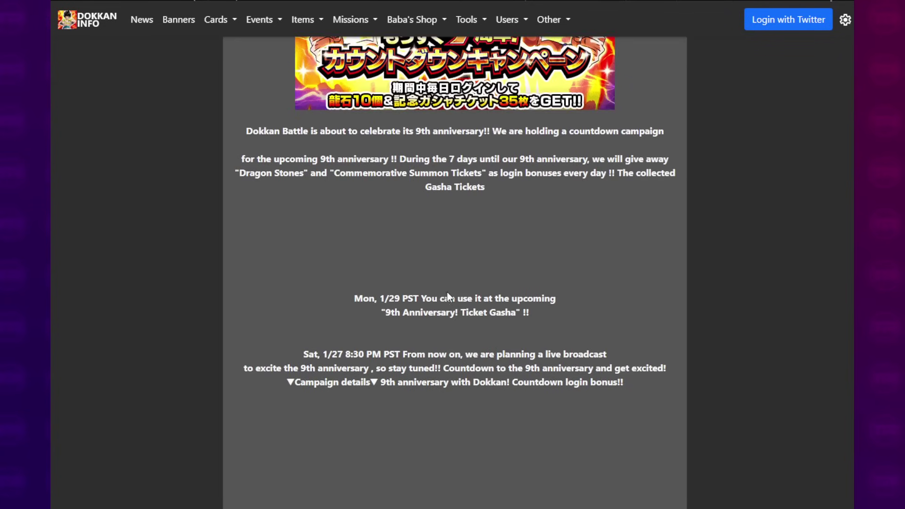
pyautogui.scroll(-10, 444, 289)
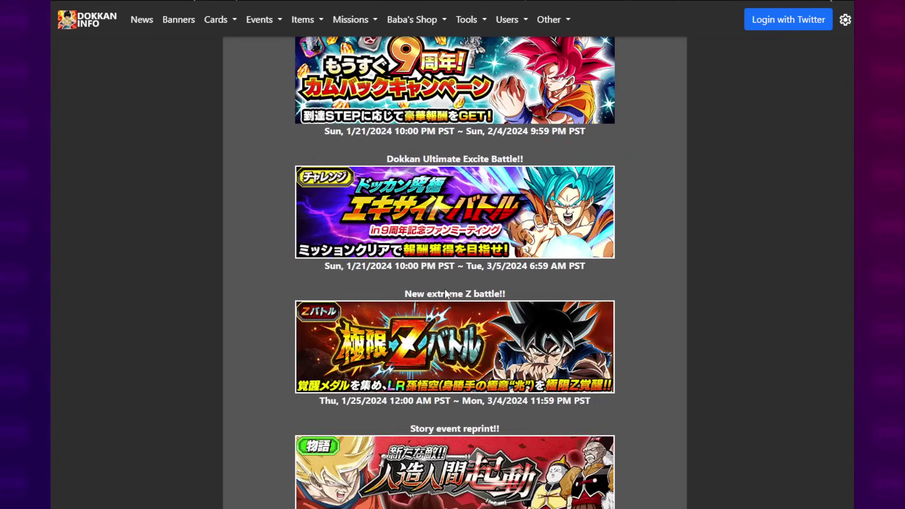
pyautogui.scroll(-6, 469, 219)
pyautogui.scroll(8, 465, 232)
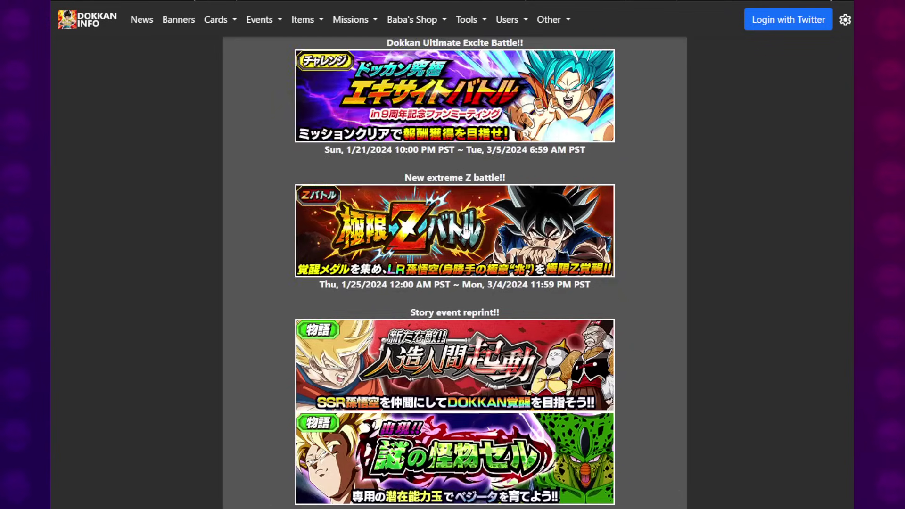
pyautogui.scroll(1, 466, 233)
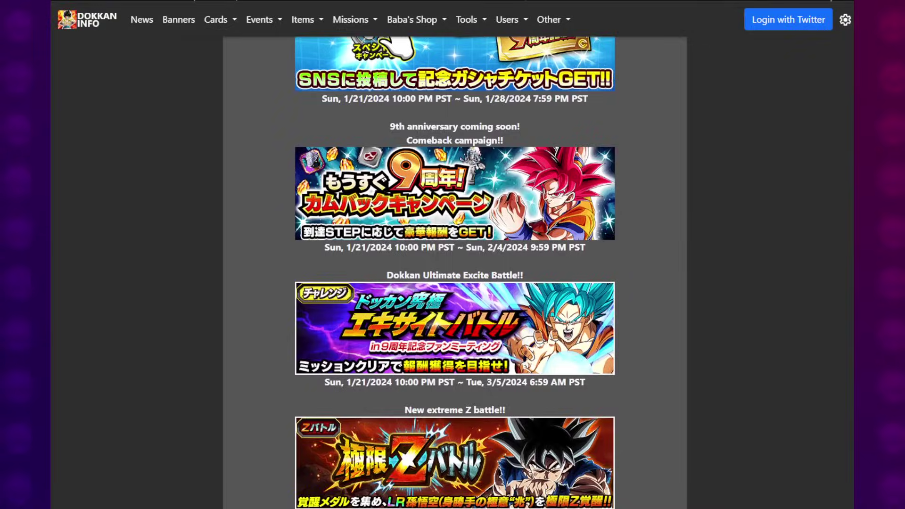
pyautogui.hotkey('alt', 'Tab')
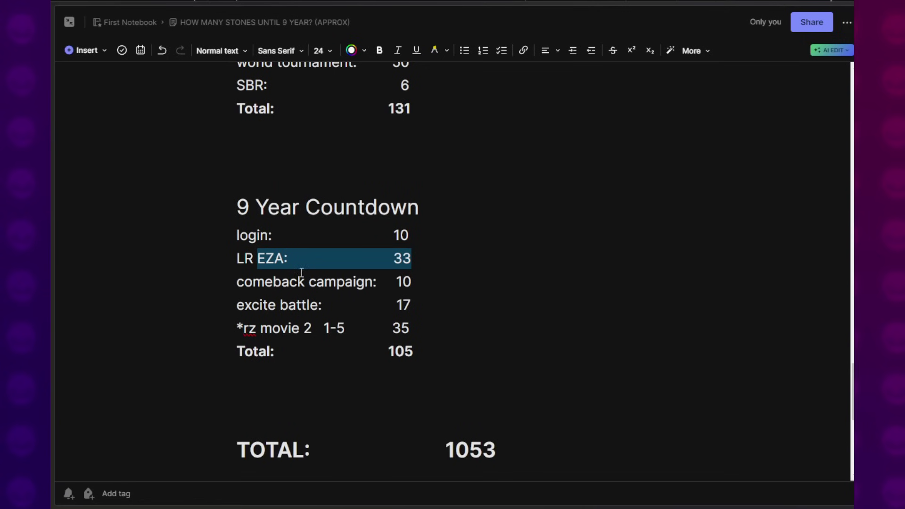
pyautogui.moveTo(273, 281); pyautogui.dragTo(464, 285)
pyautogui.click(463, 309)
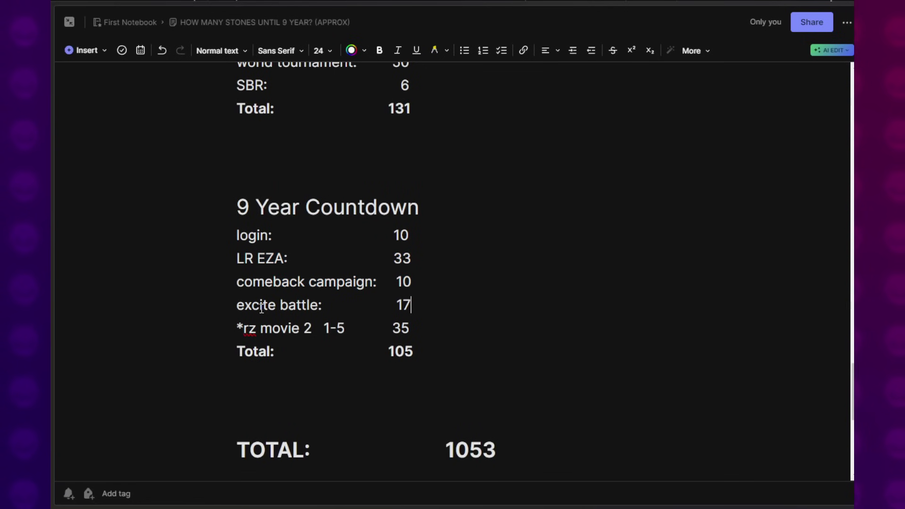
pyautogui.moveTo(260, 308); pyautogui.dragTo(428, 306)
pyautogui.click(434, 311)
pyautogui.moveTo(237, 328); pyautogui.dragTo(349, 330)
pyautogui.click(319, 329)
pyautogui.click(350, 330)
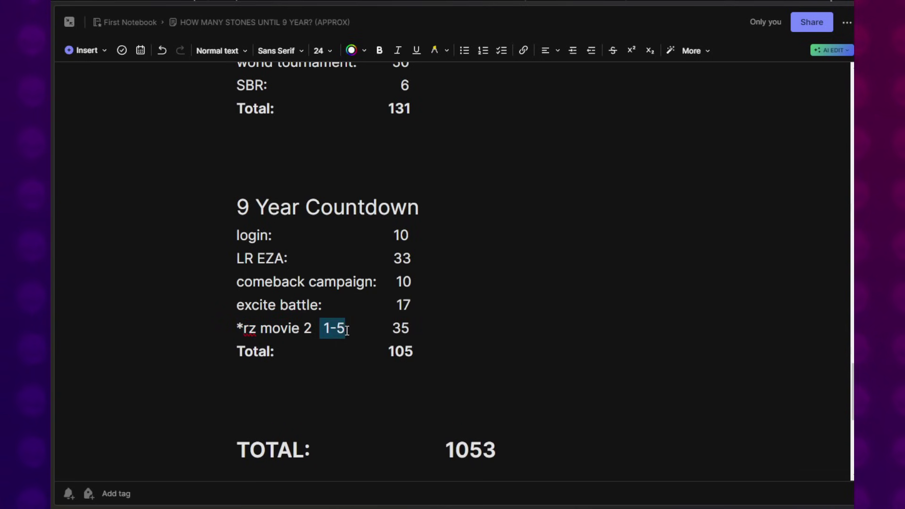
pyautogui.click(347, 330)
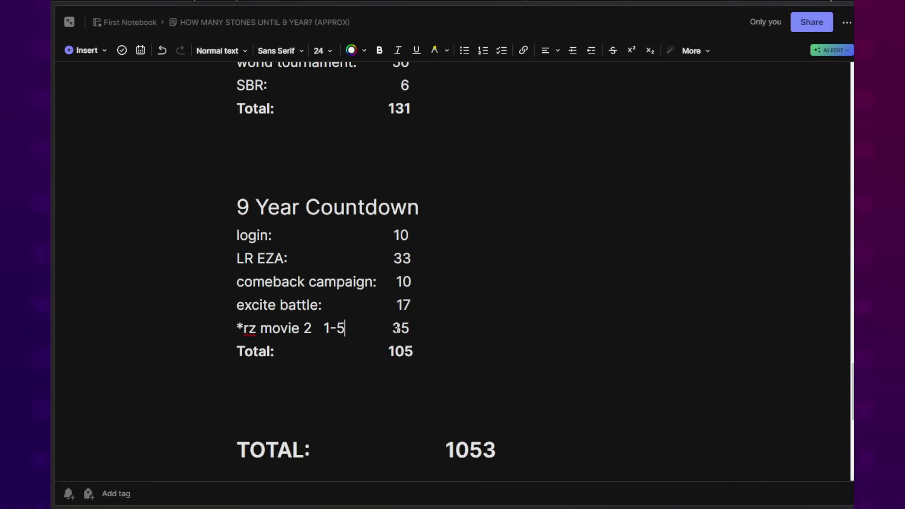
pyautogui.press('Right')
pyautogui.doubleClick(429, 327)
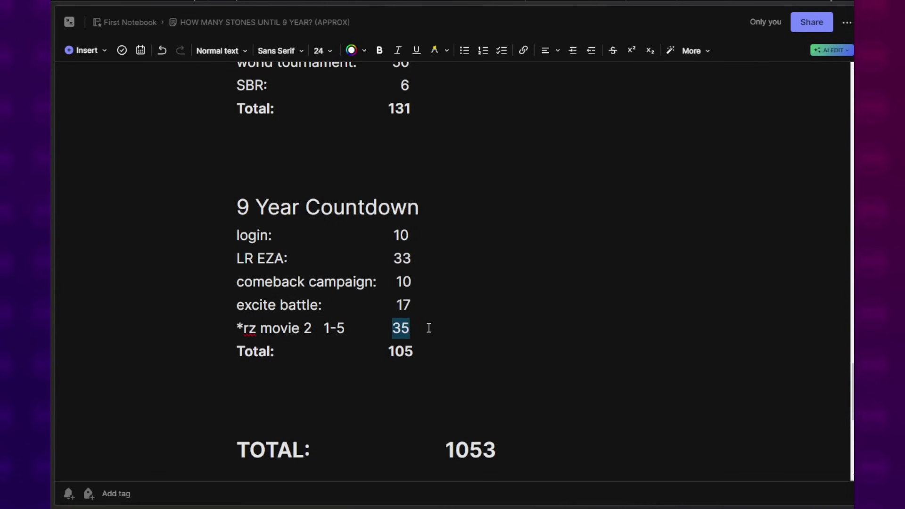
pyautogui.click(429, 327)
pyautogui.moveTo(415, 352); pyautogui.dragTo(389, 351)
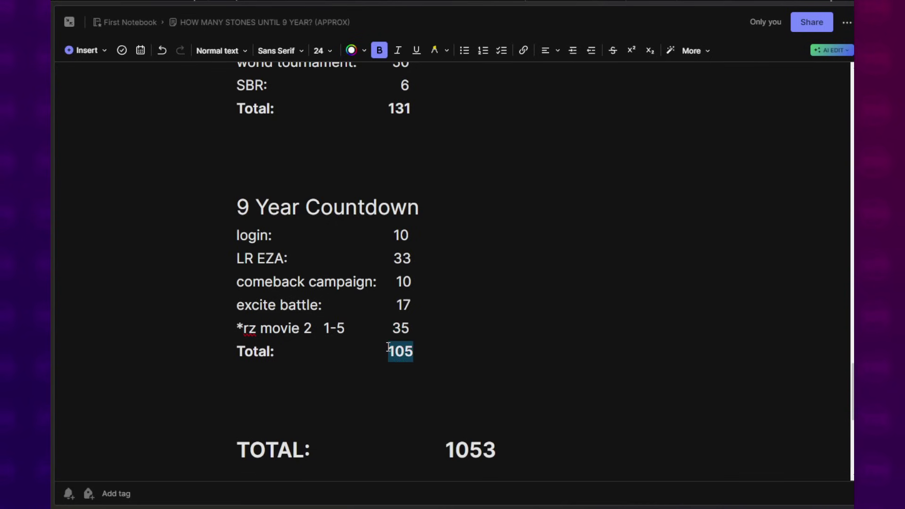
pyautogui.click(362, 347)
pyautogui.scroll(10, 361, 324)
pyautogui.scroll(15, 346, 285)
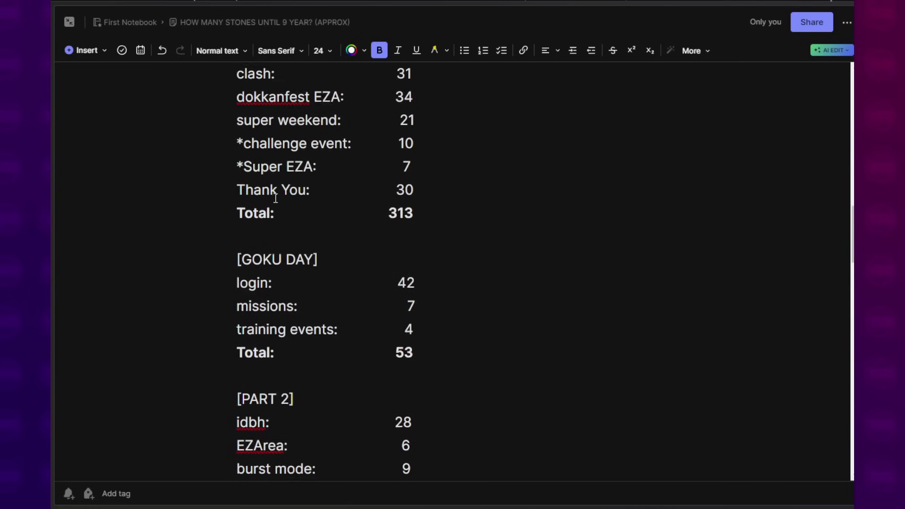
pyautogui.scroll(4, 275, 197)
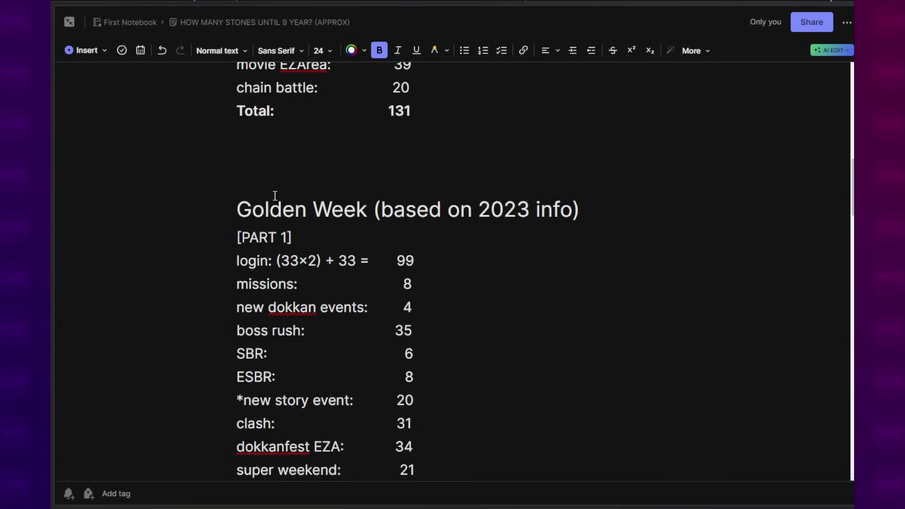
pyautogui.scroll(4, 275, 196)
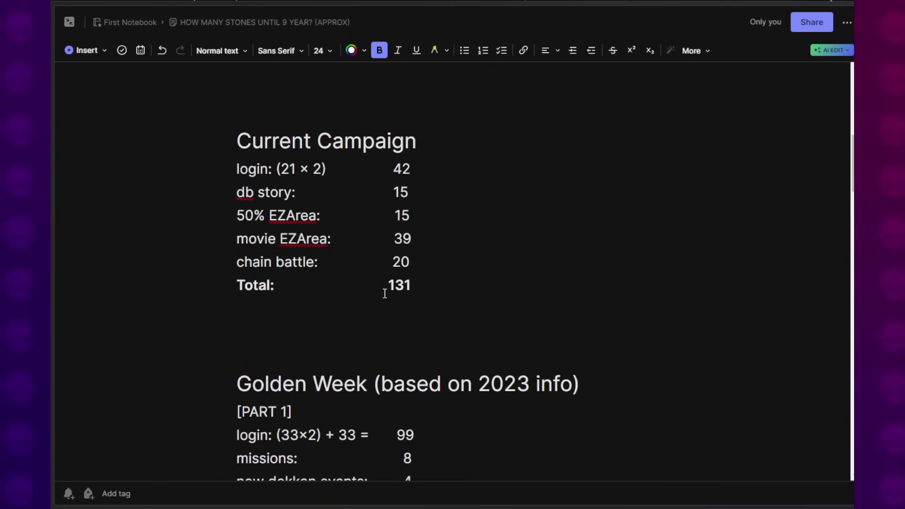
pyautogui.scroll(-8, 377, 293)
pyautogui.scroll(-20, 375, 294)
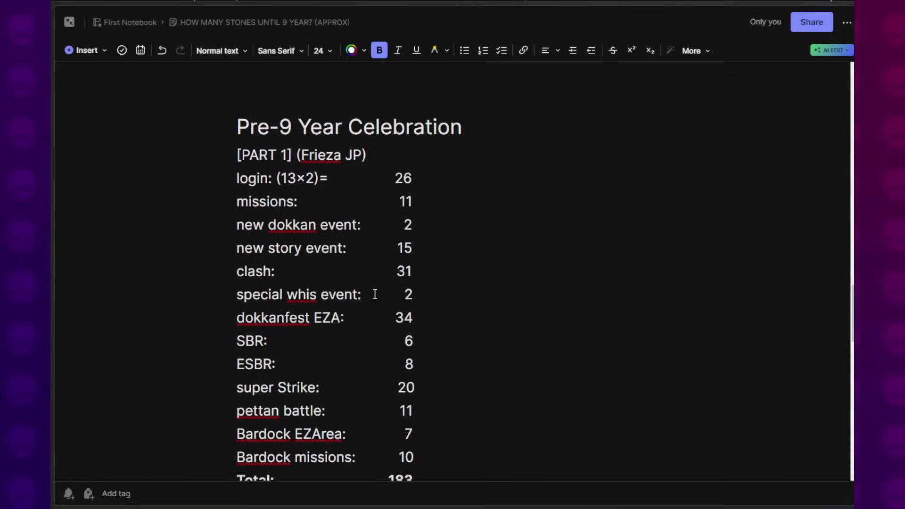
pyautogui.scroll(-7, 375, 294)
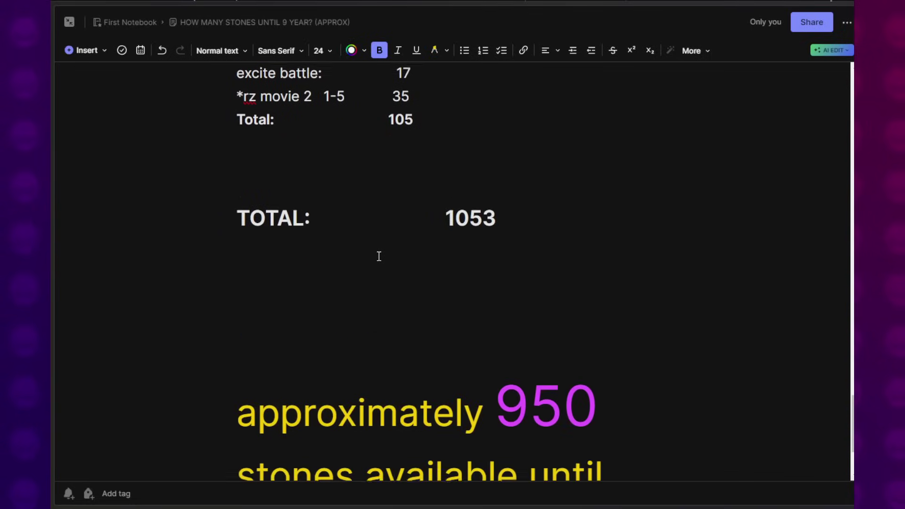
pyautogui.scroll(1, 377, 255)
pyautogui.moveTo(455, 276); pyautogui.dragTo(497, 277)
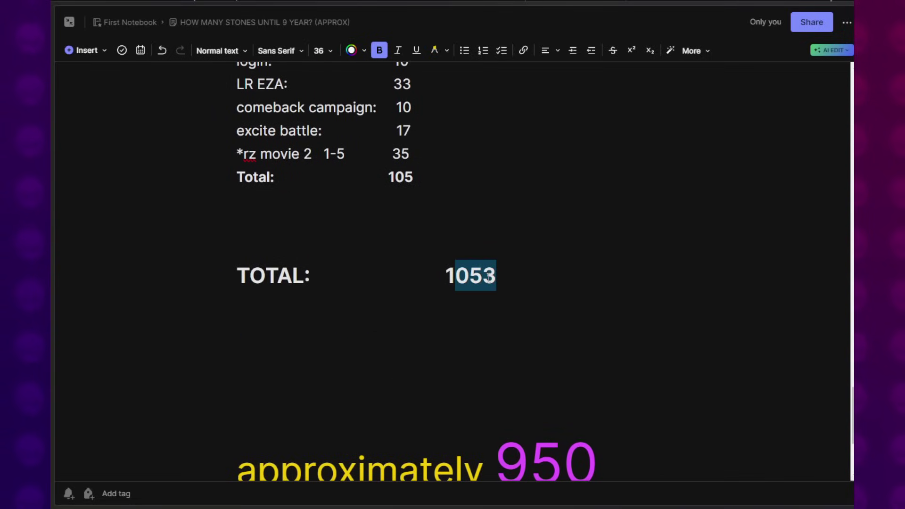
pyautogui.click(503, 351)
pyautogui.scroll(-2, 503, 353)
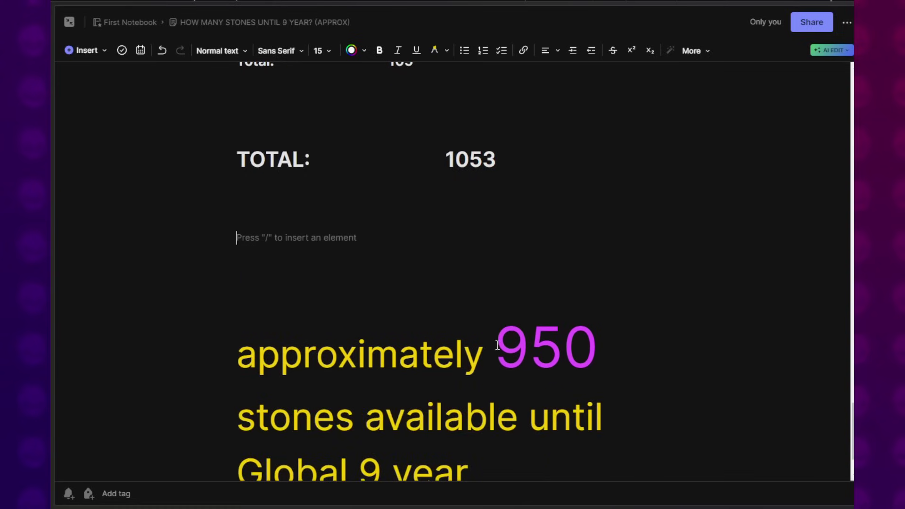
pyautogui.moveTo(497, 347); pyautogui.dragTo(597, 348)
pyautogui.click(596, 347)
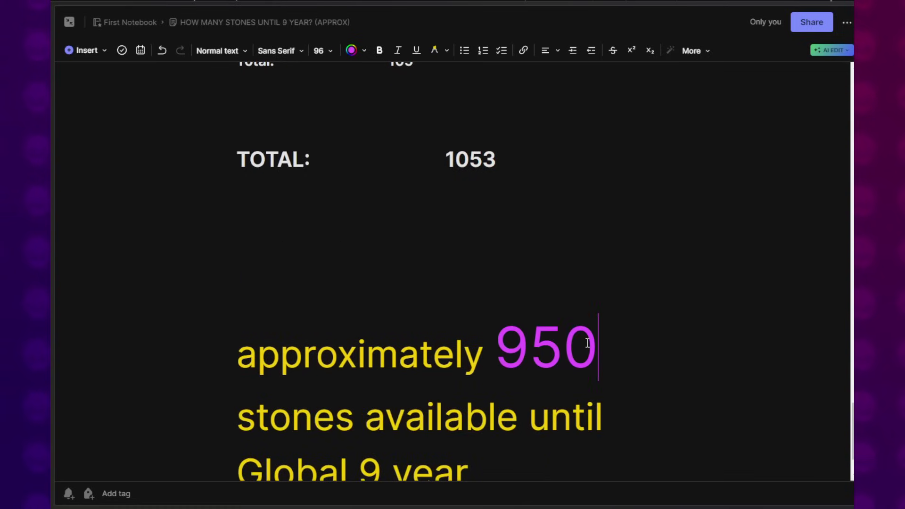
pyautogui.scroll(3, 356, 279)
pyautogui.scroll(5, 356, 280)
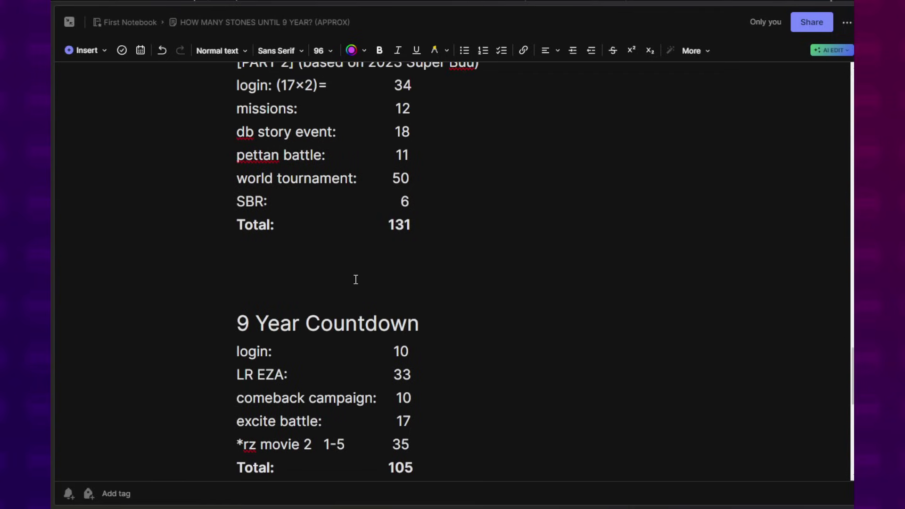
pyautogui.scroll(12, 355, 279)
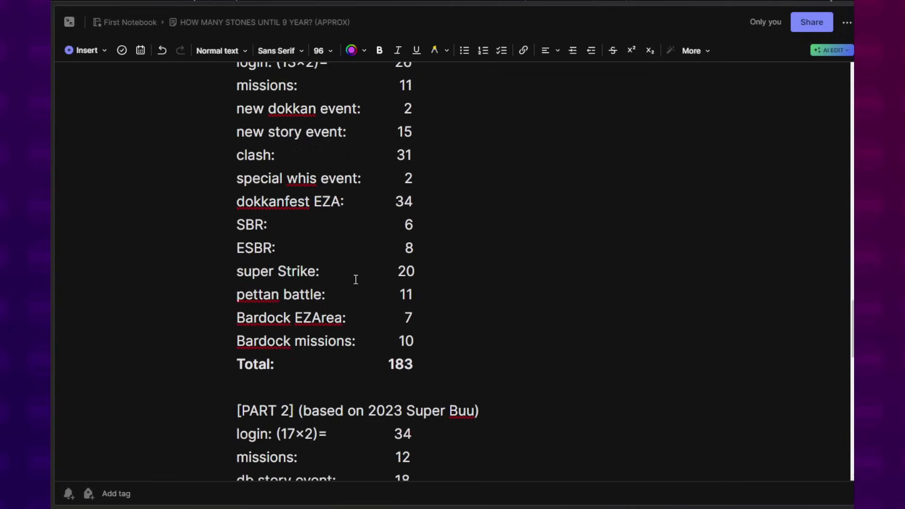
pyautogui.scroll(6, 356, 280)
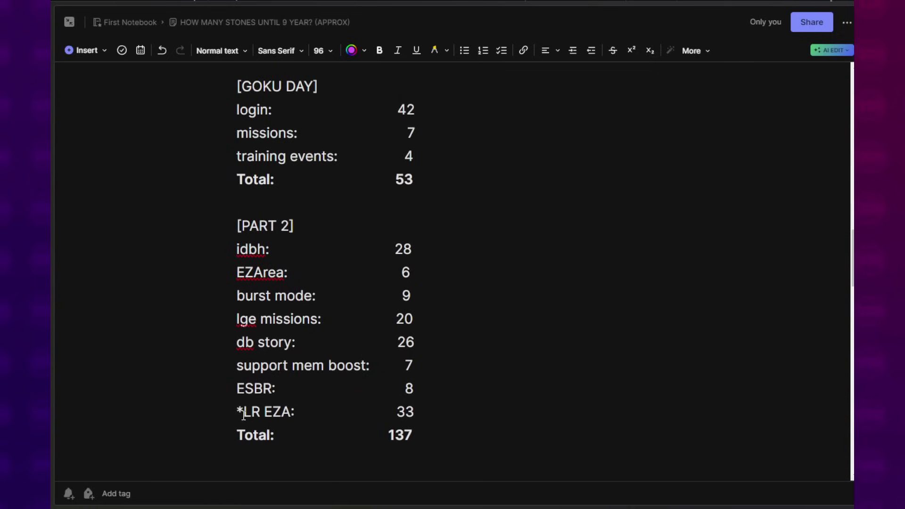
pyautogui.moveTo(237, 414); pyautogui.dragTo(434, 415)
pyautogui.click(433, 415)
pyautogui.scroll(3, 432, 414)
pyautogui.click(306, 379)
pyautogui.scroll(2, 307, 380)
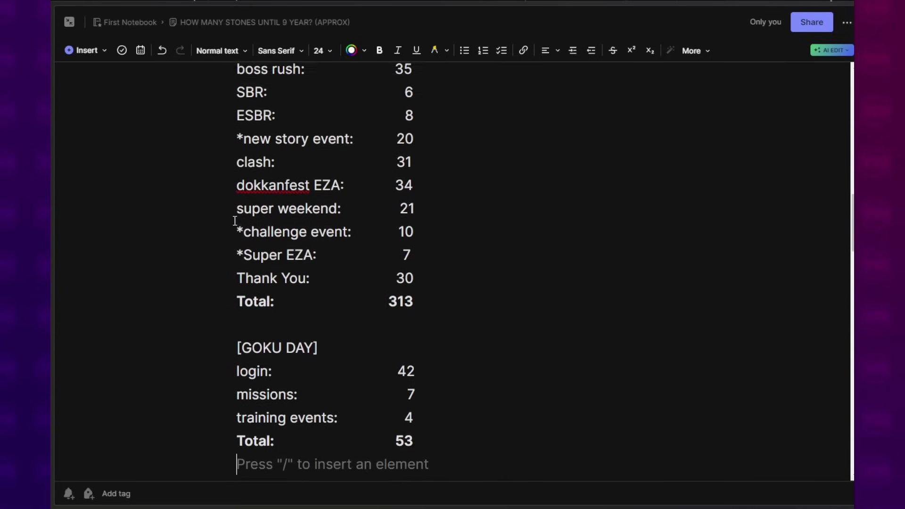
pyautogui.moveTo(222, 285); pyautogui.dragTo(451, 288)
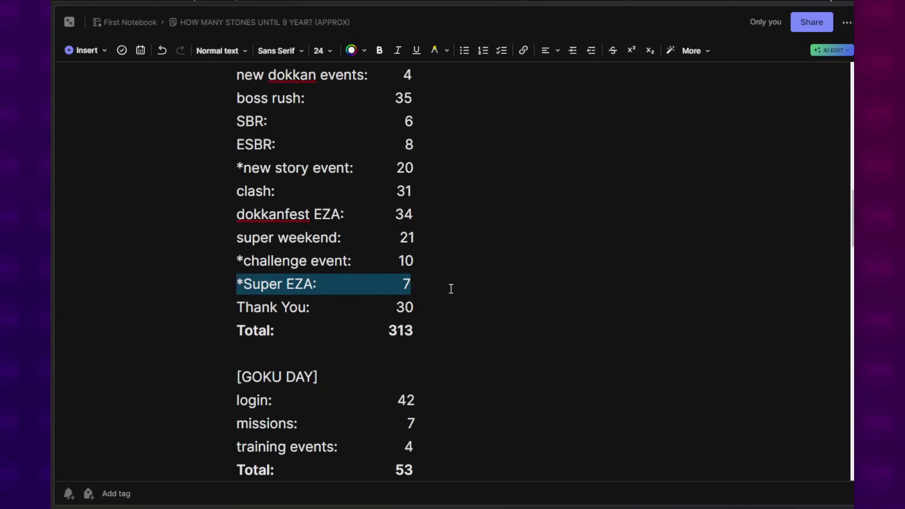
pyautogui.click(451, 289)
pyautogui.moveTo(222, 269); pyautogui.dragTo(429, 266)
pyautogui.scroll(1, 235, 232)
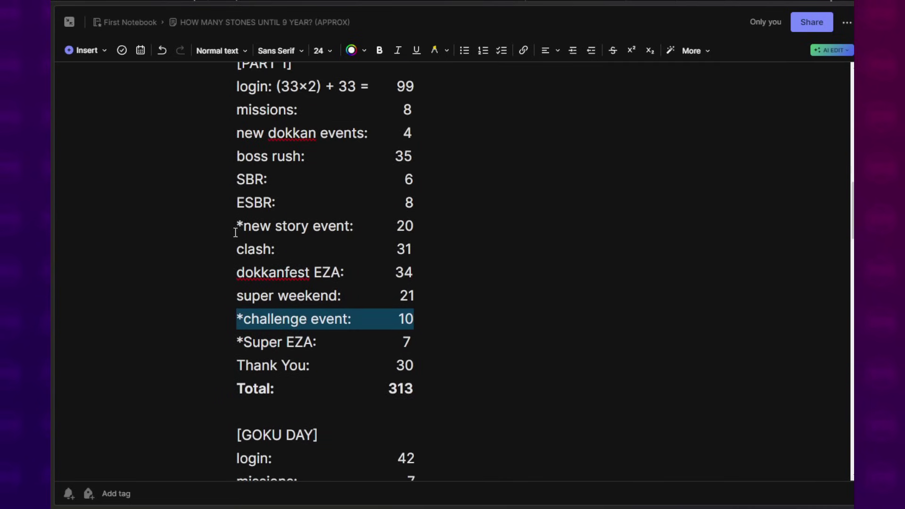
pyautogui.moveTo(235, 233); pyautogui.dragTo(419, 227)
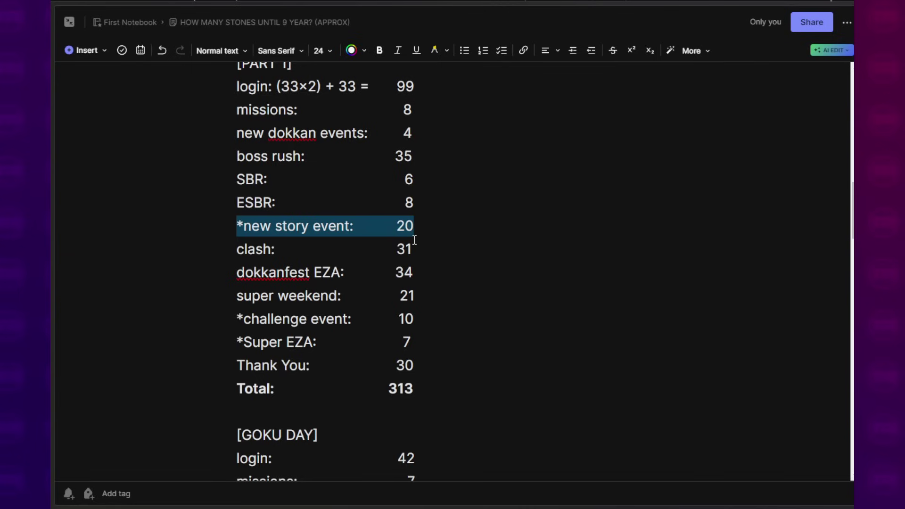
pyautogui.scroll(-20, 413, 233)
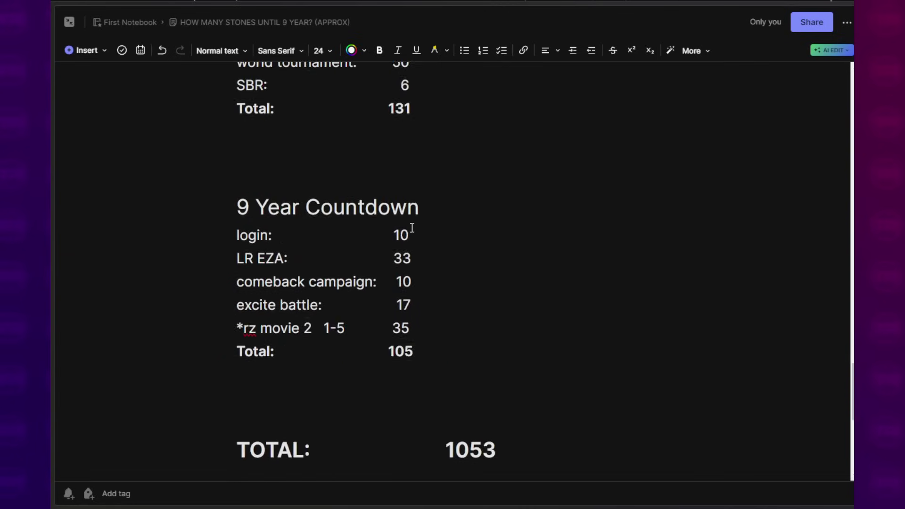
pyautogui.scroll(-5, 412, 228)
pyautogui.moveTo(436, 159); pyautogui.dragTo(548, 164)
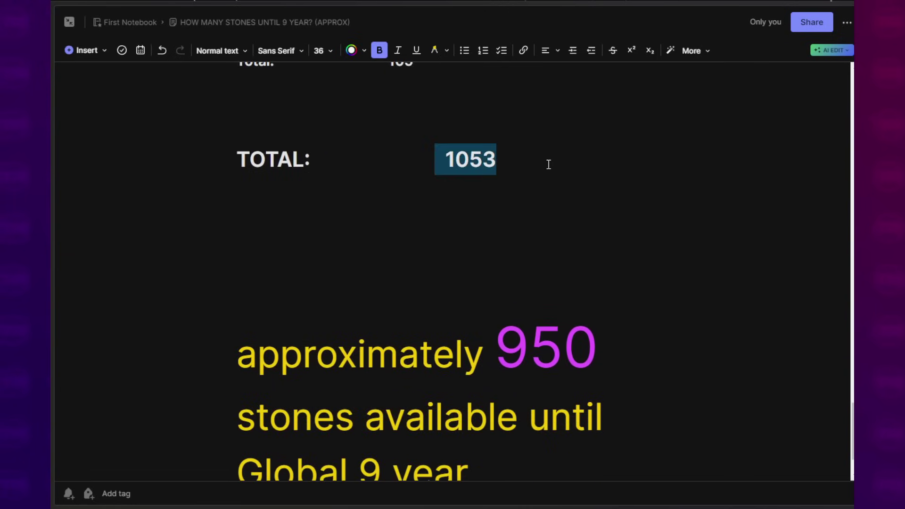
pyautogui.press('Down')
pyautogui.moveTo(503, 356); pyautogui.dragTo(608, 348)
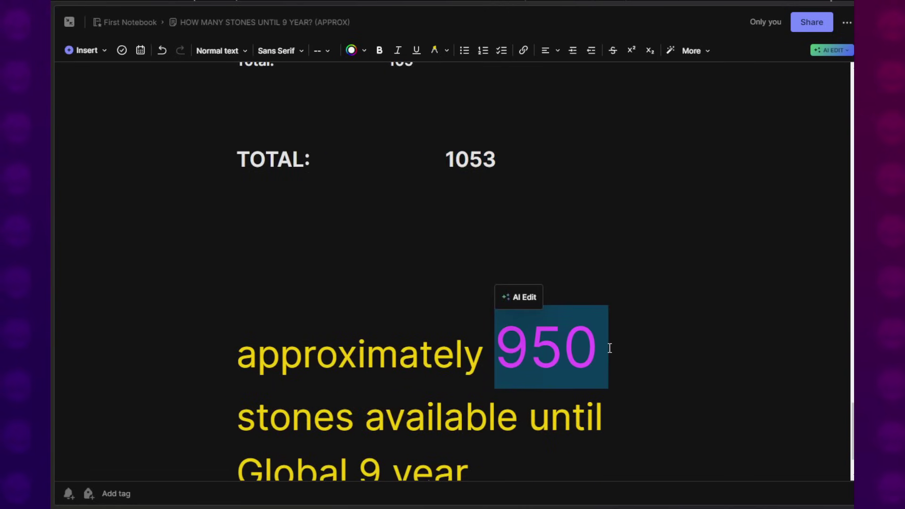
pyautogui.click(608, 347)
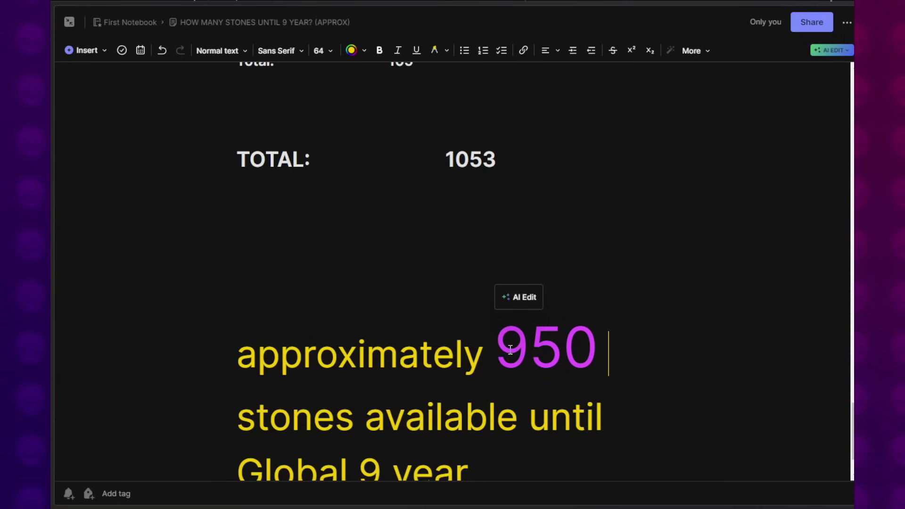
pyautogui.scroll(10, 359, 311)
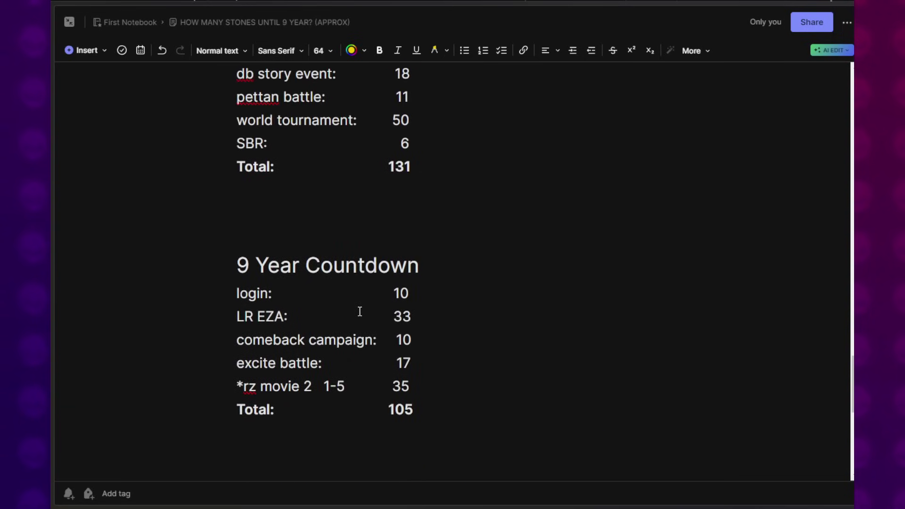
pyautogui.scroll(5, 359, 316)
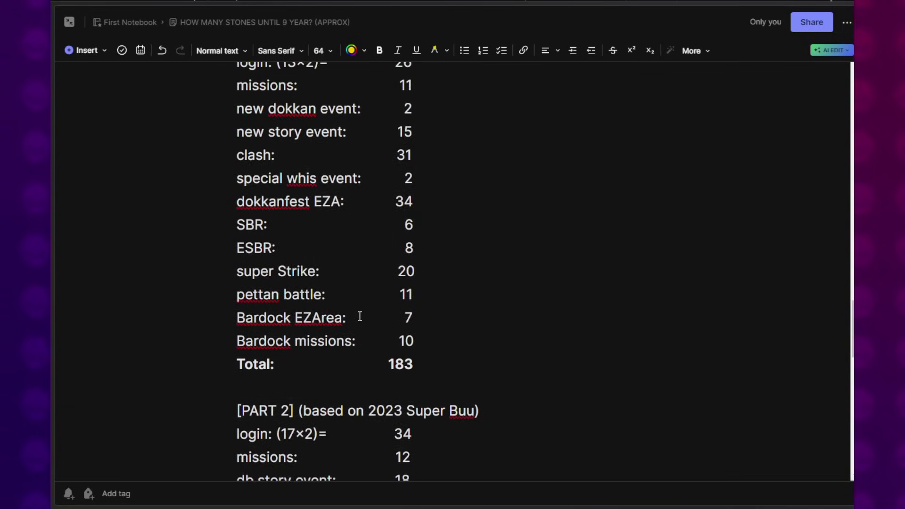
pyautogui.scroll(3, 360, 317)
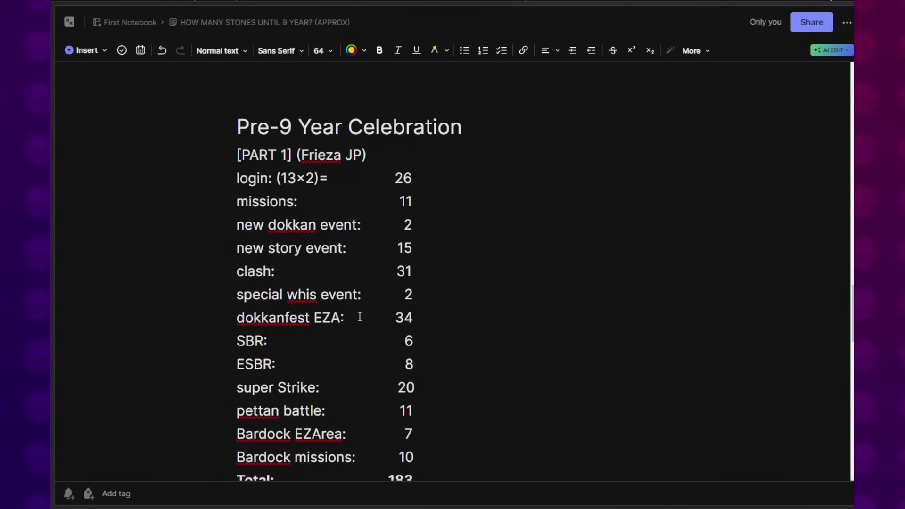
pyautogui.scroll(-5, 360, 317)
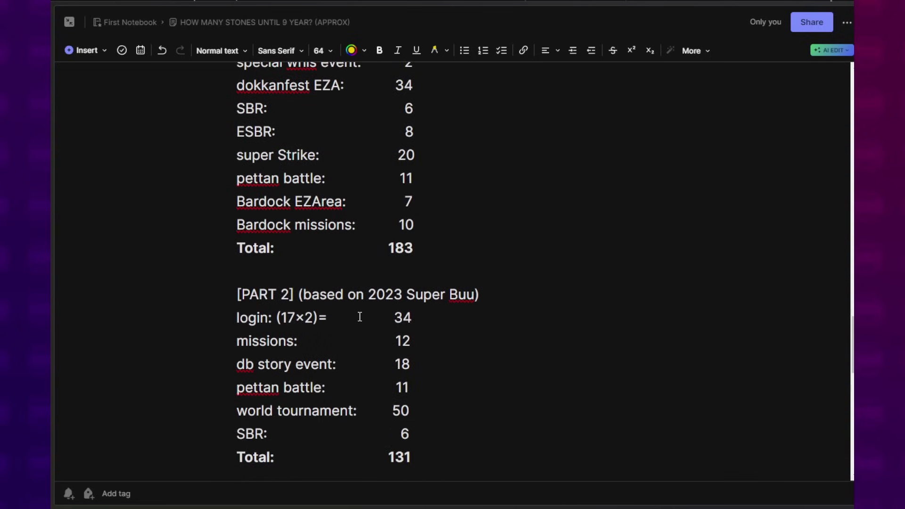
pyautogui.scroll(-14, 359, 317)
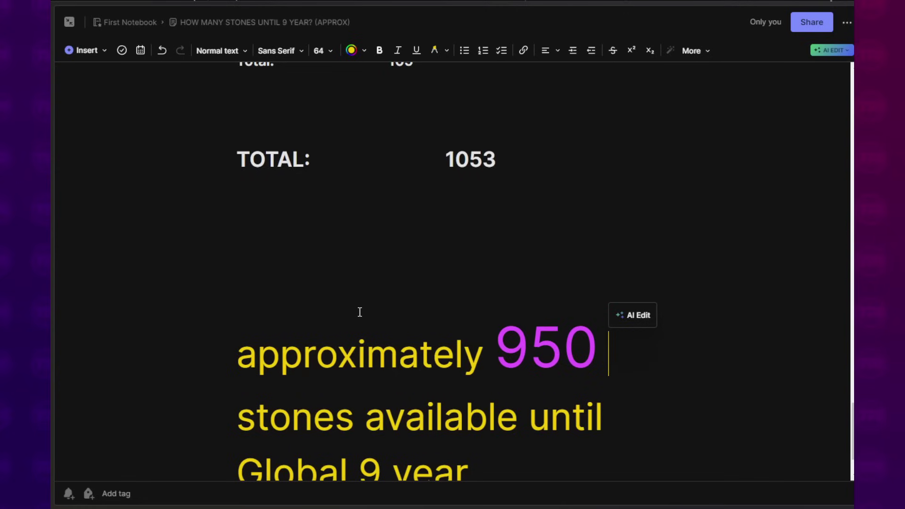
pyautogui.click(499, 354)
pyautogui.moveTo(496, 342); pyautogui.dragTo(568, 335)
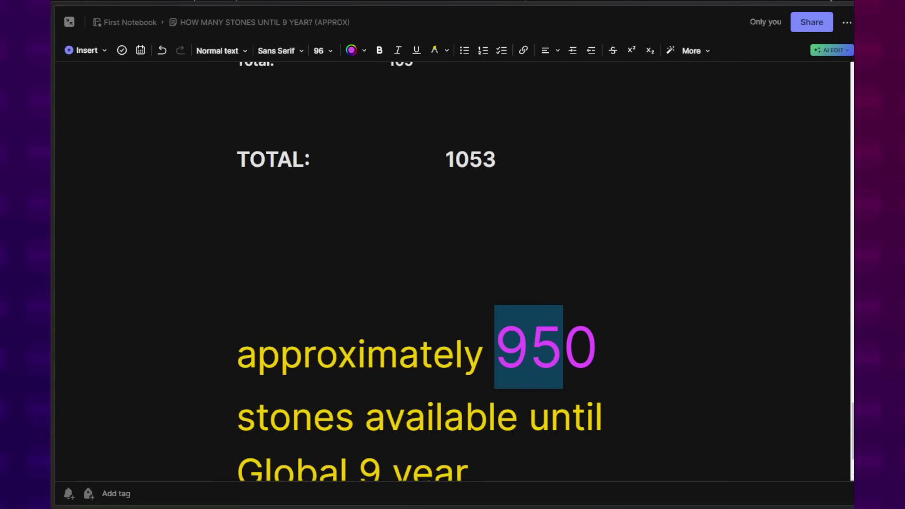
pyautogui.click(511, 341)
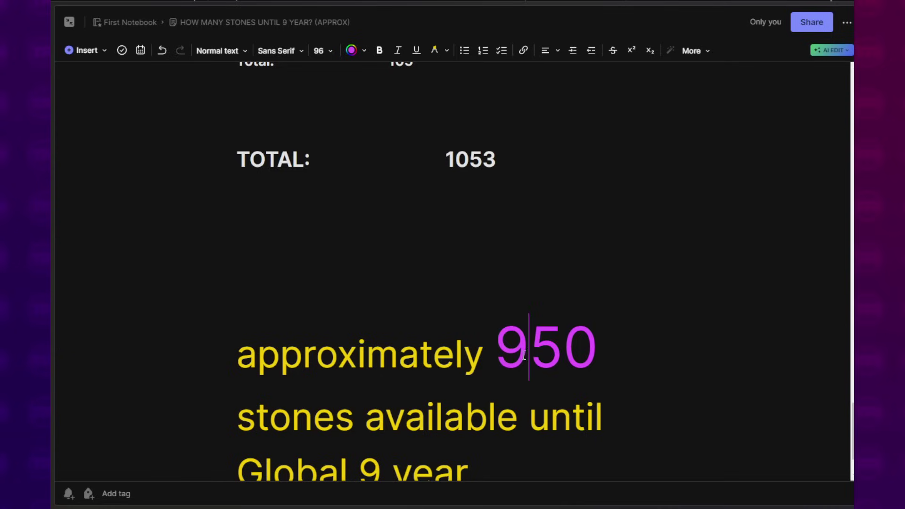
pyautogui.doubleClick(505, 341)
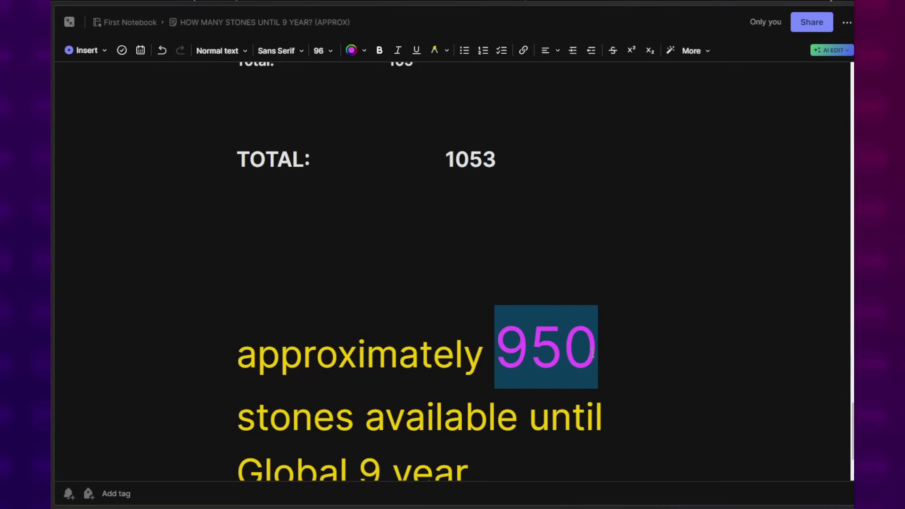
pyautogui.click(588, 354)
pyautogui.doubleClick(588, 354)
pyautogui.scroll(-2, 519, 347)
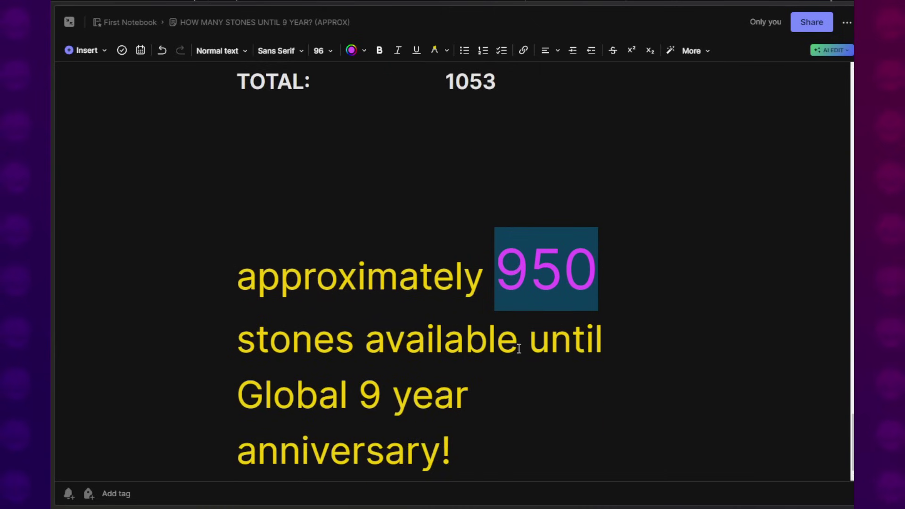